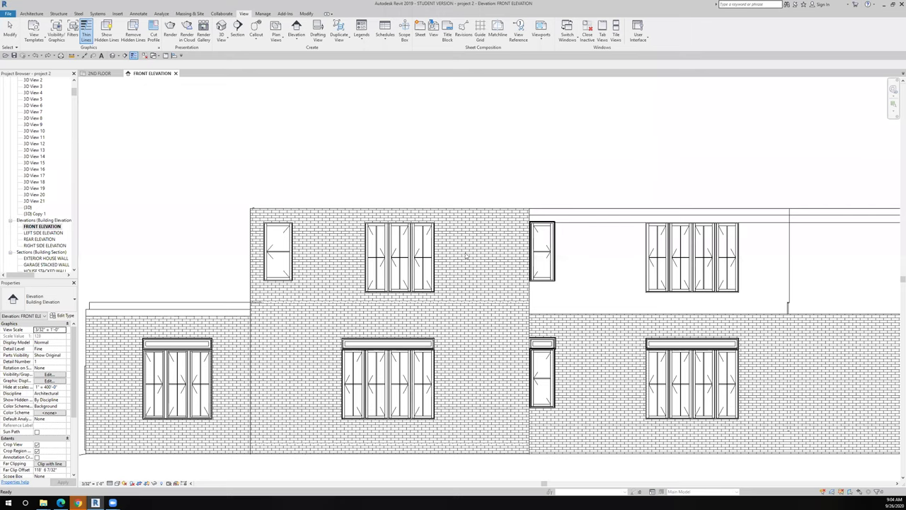
# Change the three-wide second-floor window on the brick facade to the Kolbe Casement 2-Wide type 2Ft 8In W x 6Ft H (KUS22).
pyautogui.click(288, 278)
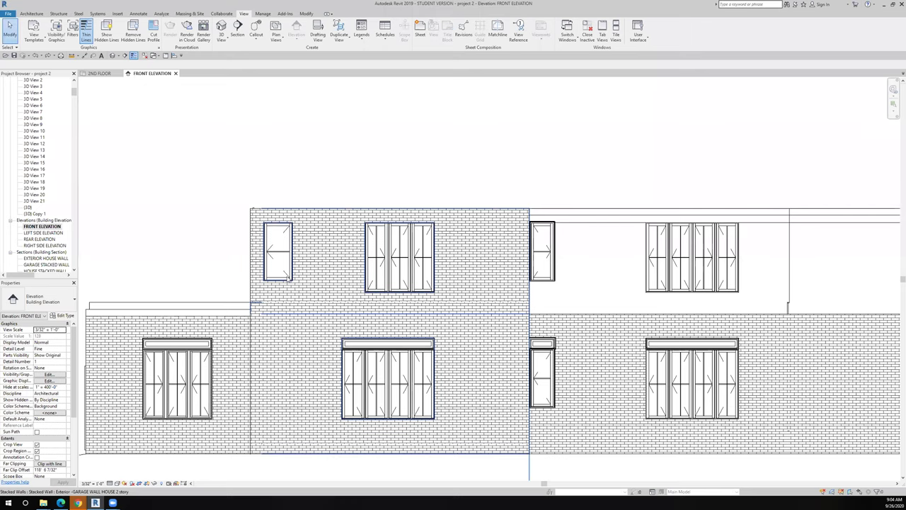
pyautogui.click(397, 249)
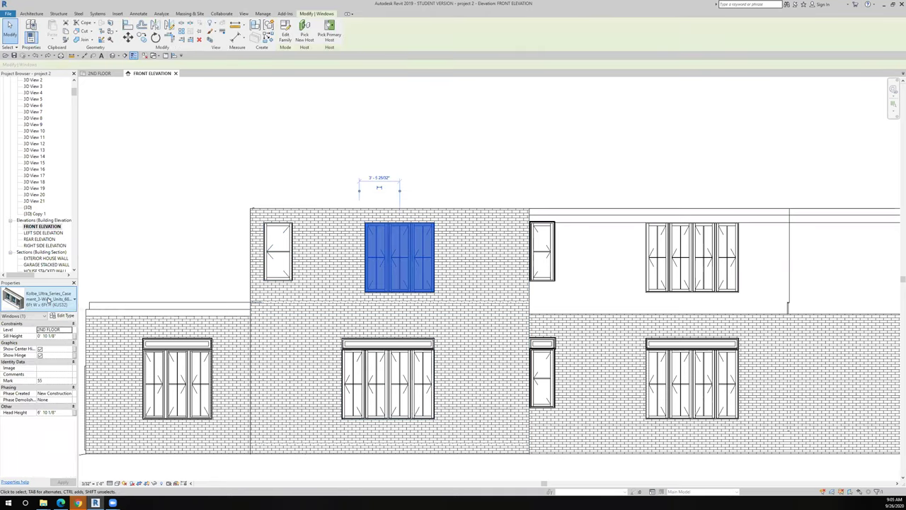
pyautogui.click(48, 299)
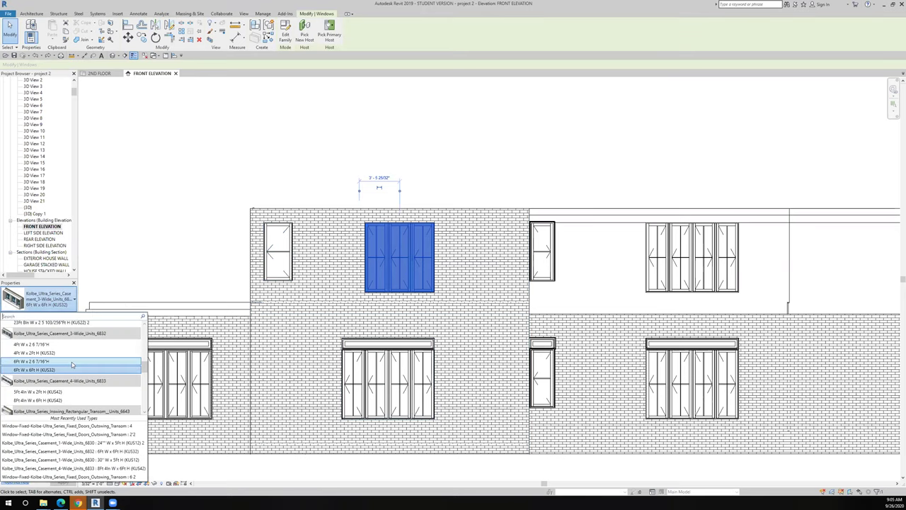
pyautogui.scroll(2, 67, 358)
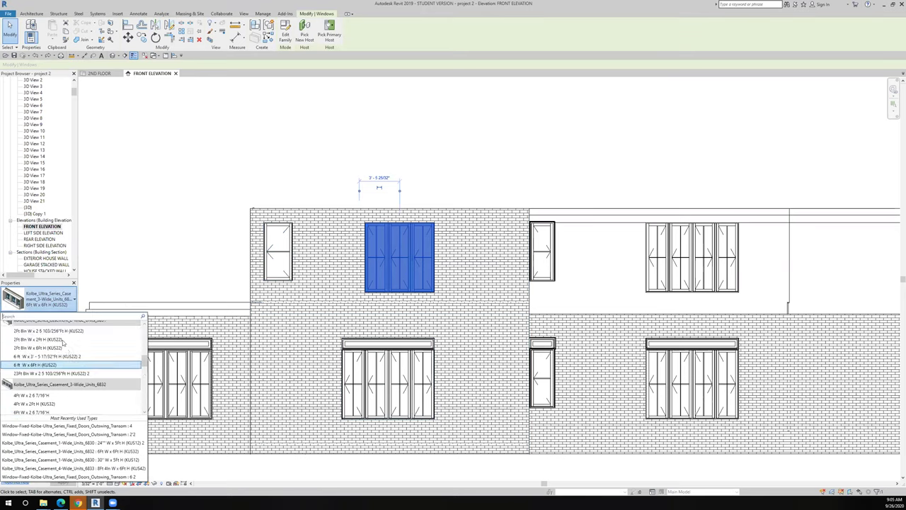
pyautogui.scroll(1, 62, 342)
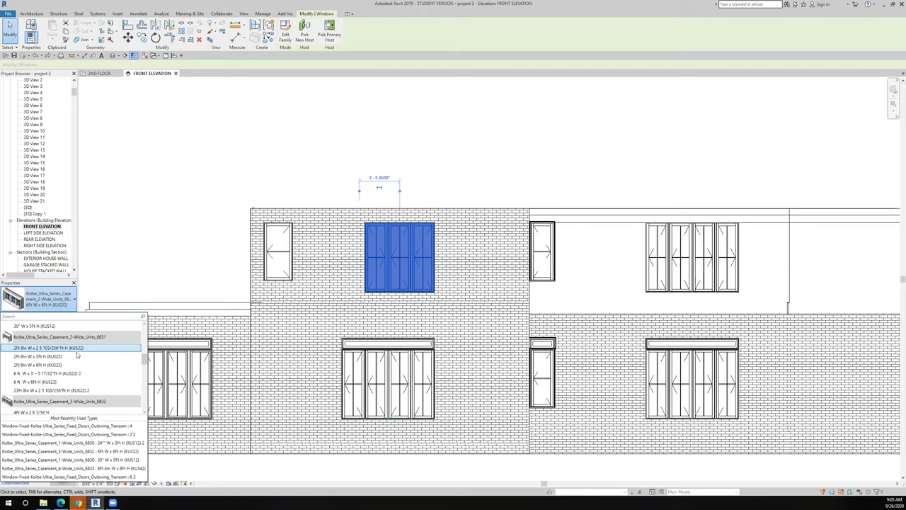
pyautogui.moveTo(75, 366)
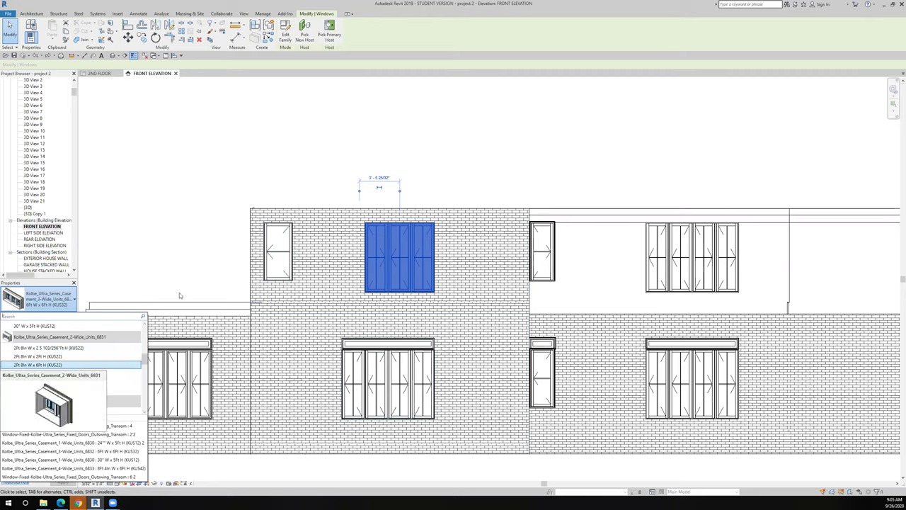
pyautogui.click(180, 272)
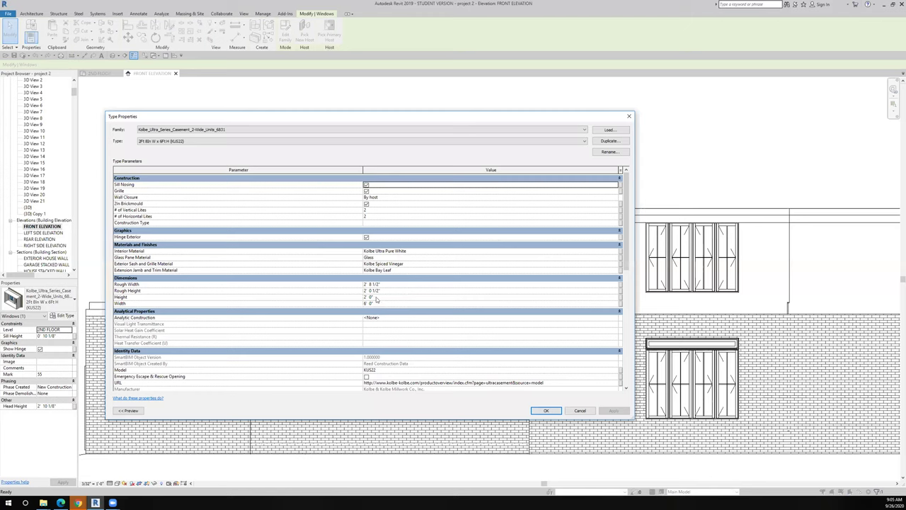
# Set the Height in the two-wide casement window's type properties to 6 feet.
pyautogui.click(356, 296)
pyautogui.click(345, 298)
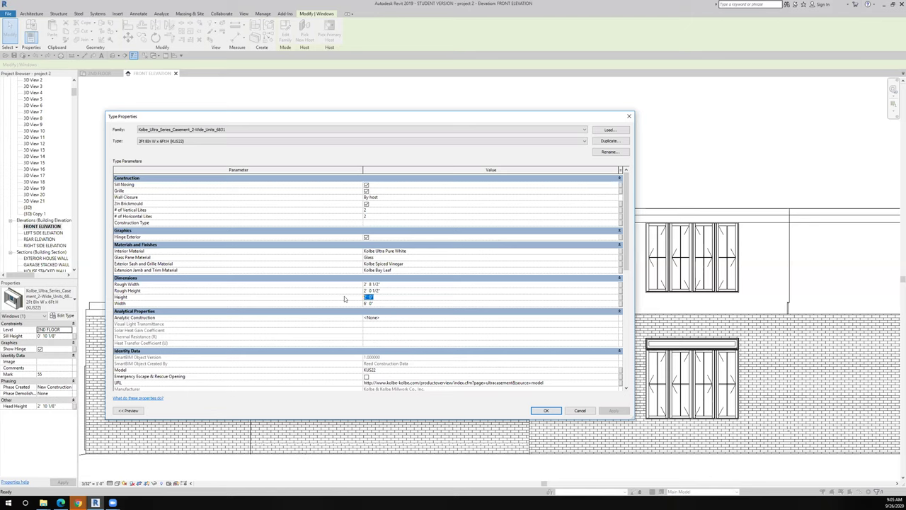
pyautogui.write('6')
pyautogui.press('Return')
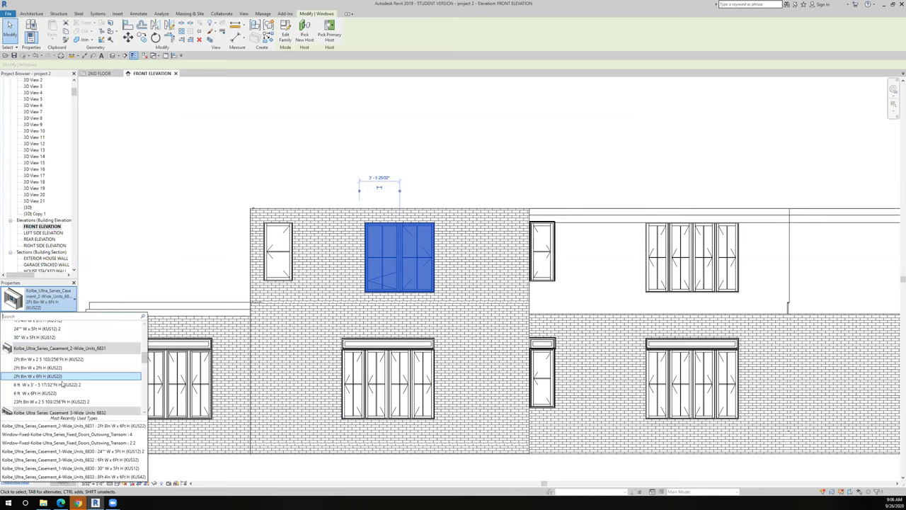
# Switch the selected second-floor window to the Casement 2-Wide type 2Ft 8In W x 2Ft H (KUS22).
pyautogui.moveTo(66, 370)
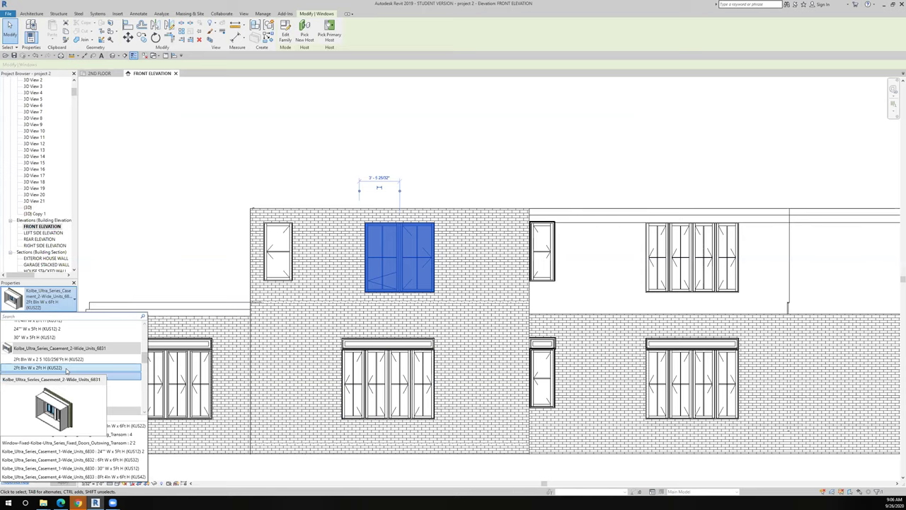
pyautogui.press('Escape')
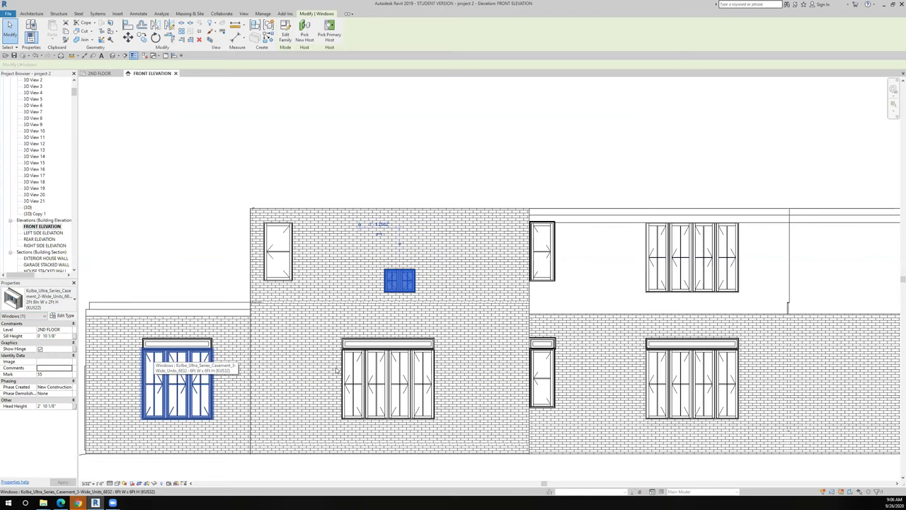
pyautogui.scroll(-4, 337, 369)
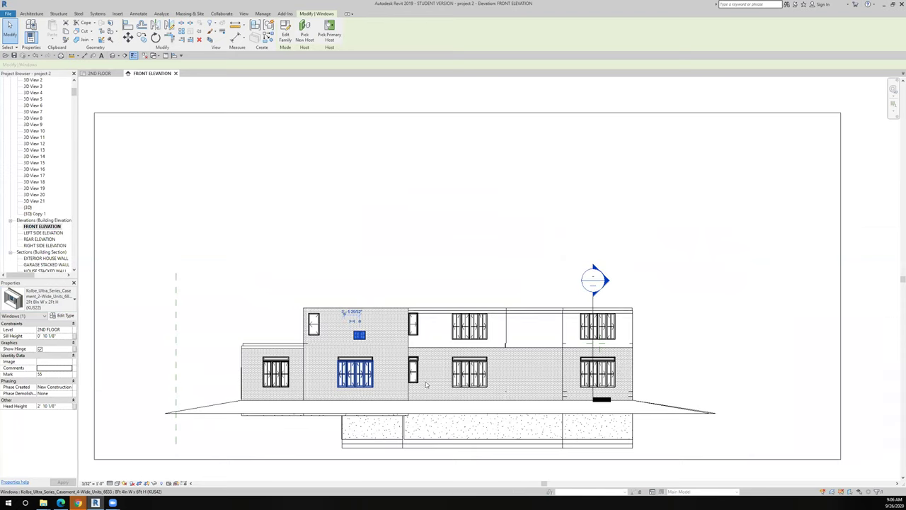
pyautogui.click(617, 375)
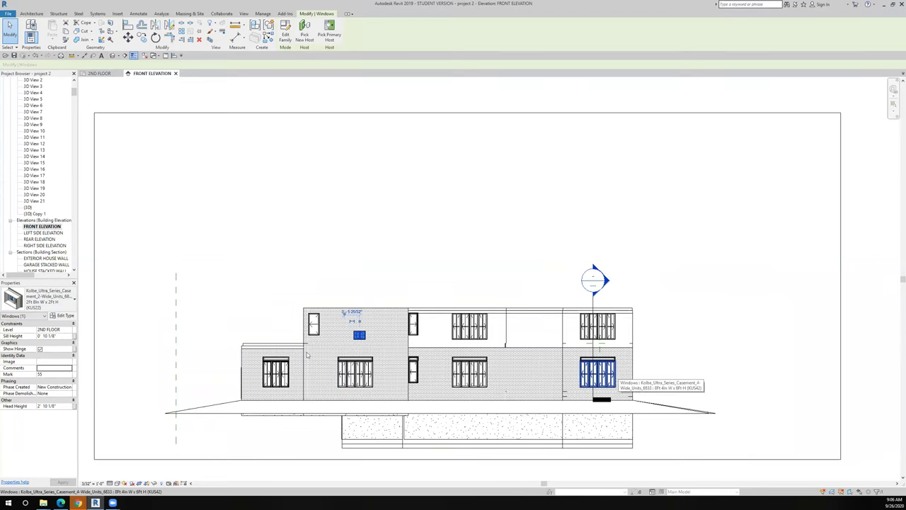
pyautogui.click(269, 379)
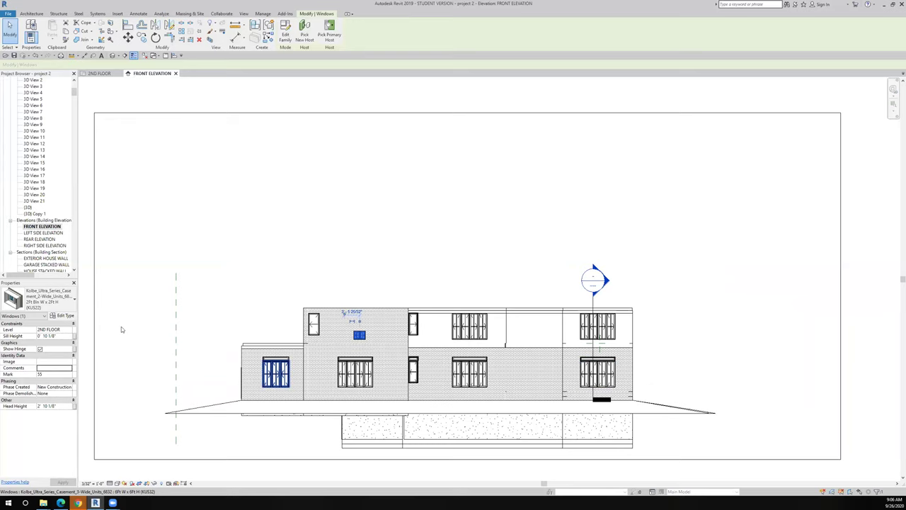
pyautogui.press('Escape')
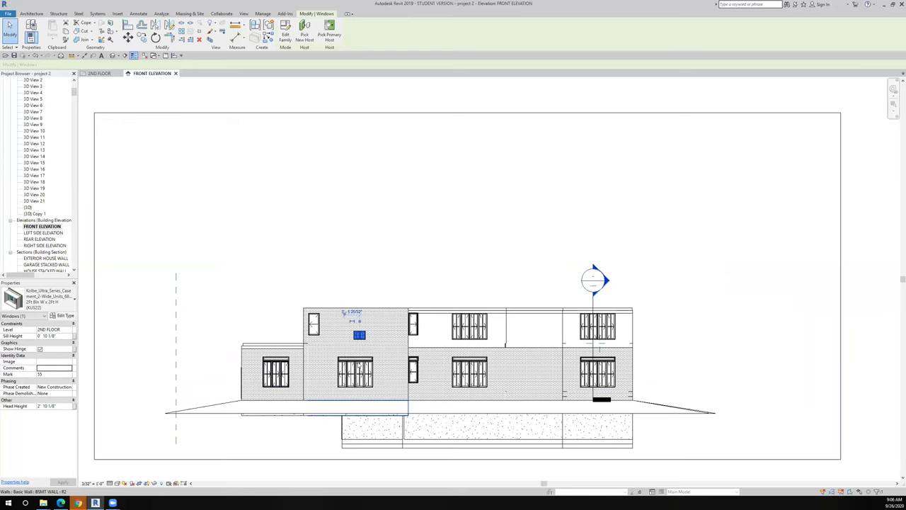
# Measure the width spanned by the two middle panels of the four-wide ground-floor window, from mullion to mullion.
pyautogui.scroll(3, 357, 364)
pyautogui.scroll(2, 378, 270)
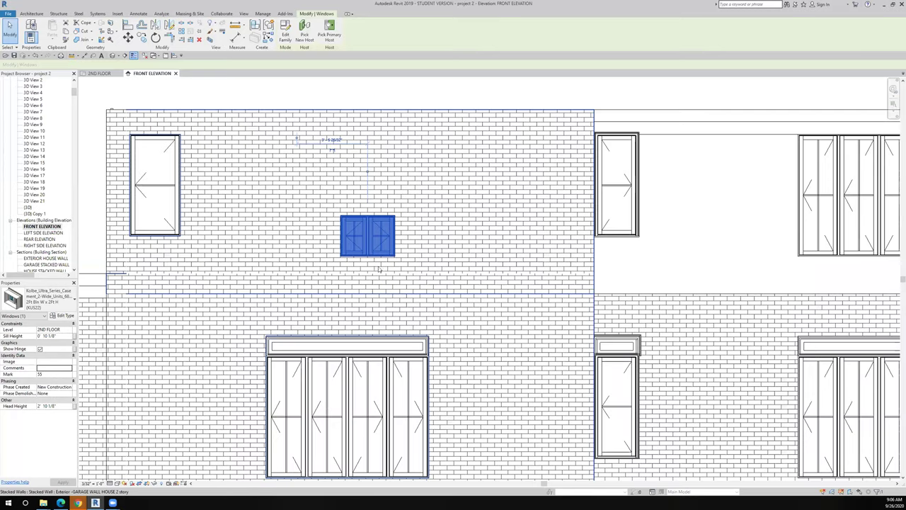
pyautogui.keyDown('ctrl'); pyautogui.click(245, 328); pyautogui.keyUp('ctrl')
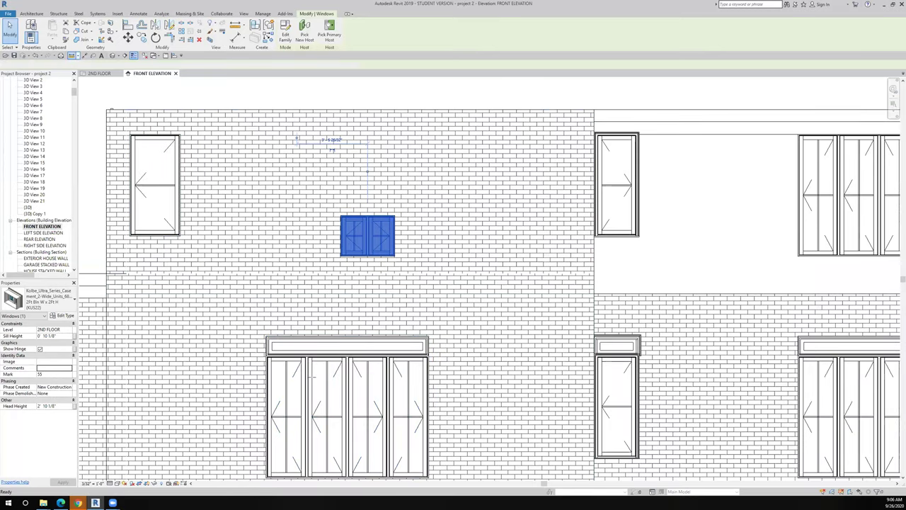
pyautogui.press('Escape')
pyautogui.scroll(3, 303, 385)
pyautogui.press('Return')
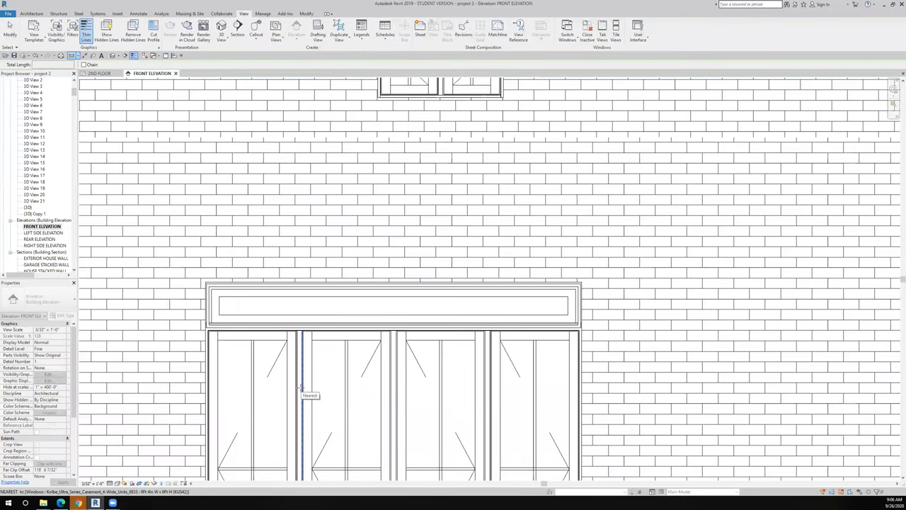
pyautogui.click(302, 390)
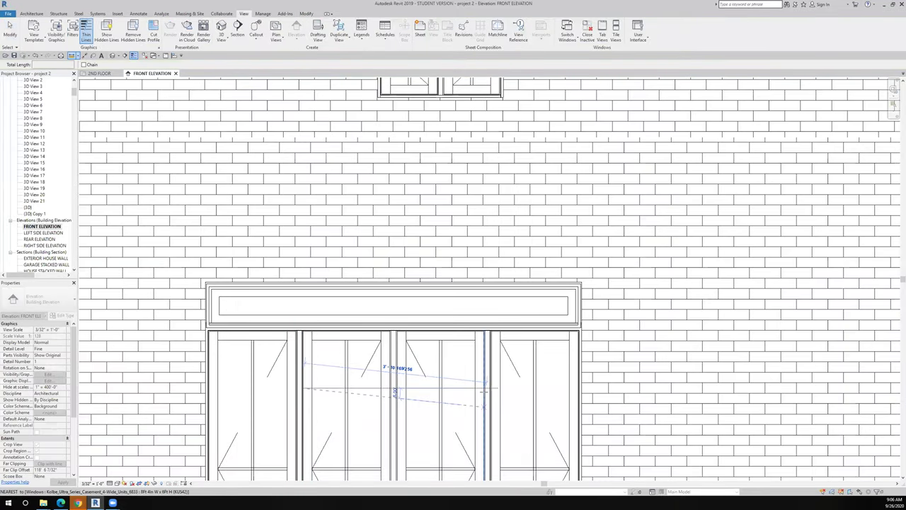
pyautogui.click(484, 390)
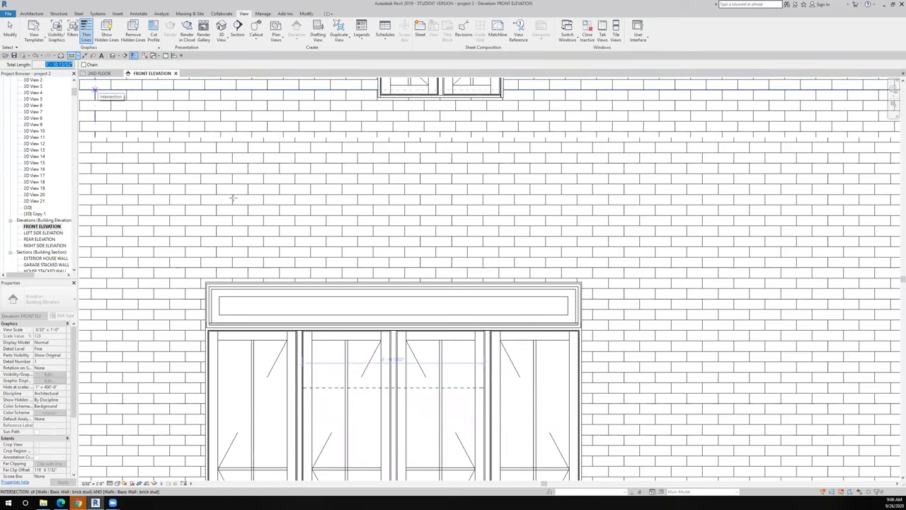
pyautogui.scroll(-3, 300, 281)
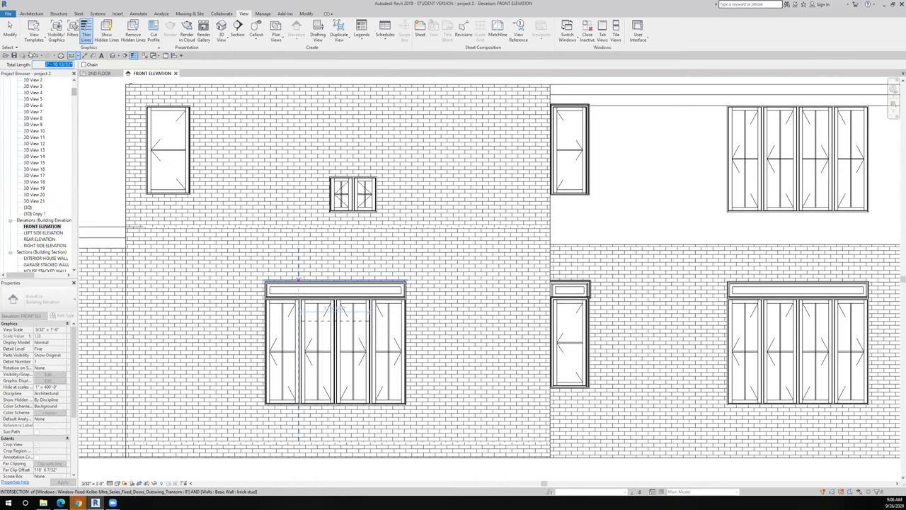
pyautogui.press('Escape')
pyautogui.press('Escape')
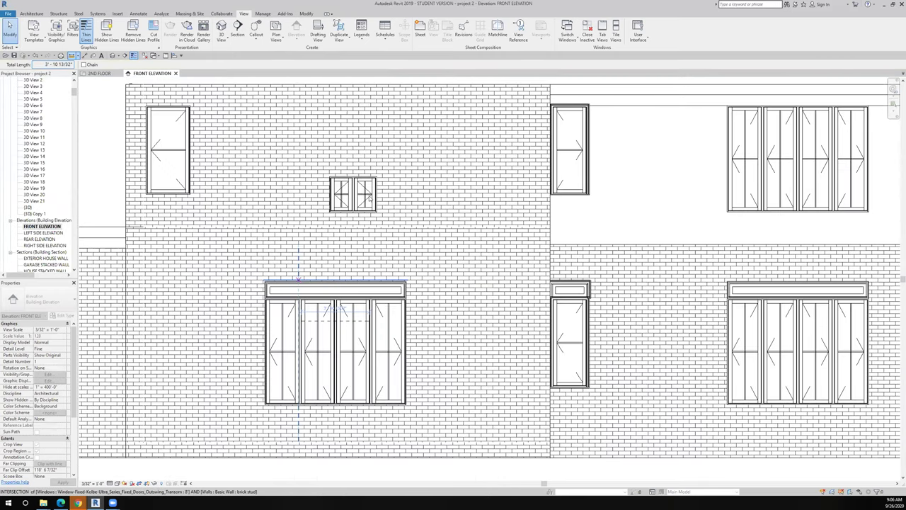
# Duplicate the small two-wide window's type under the name 3' - 10 13/32" W x 6Ft H (KUS22).
pyautogui.click(368, 198)
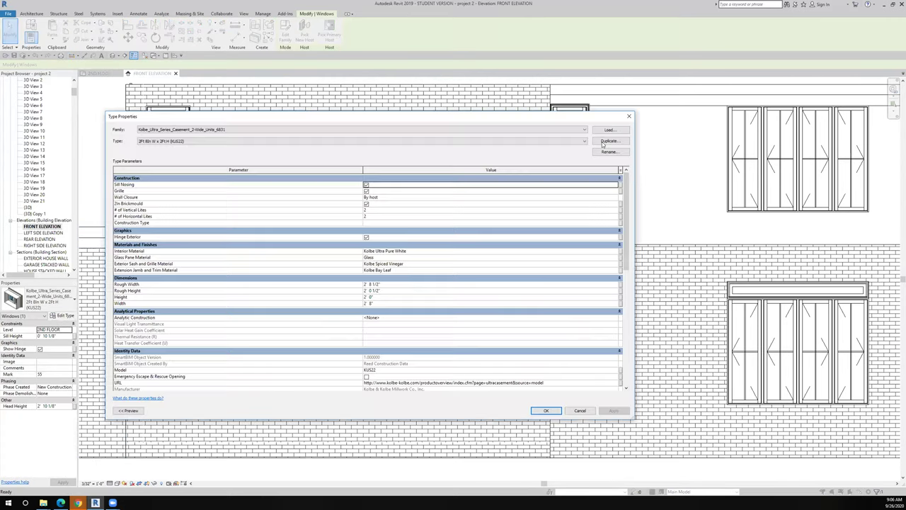
pyautogui.click(606, 141)
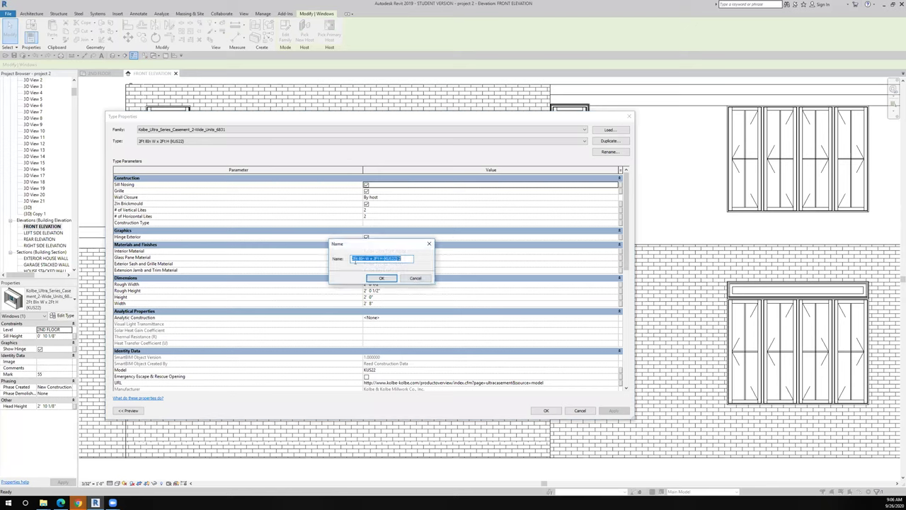
pyautogui.moveTo(364, 258); pyautogui.dragTo(331, 259)
pyautogui.write('3\' - 10 13/32"')
pyautogui.press('Delete')
pyautogui.write('6')
pyautogui.click(381, 278)
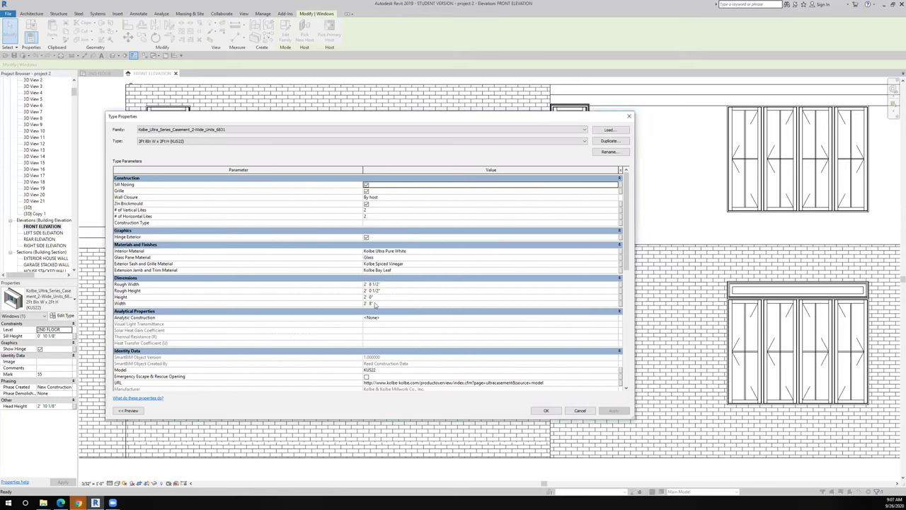
# Set the duplicated window type's Width to 3' 10 13/32" and Height to 6', and apply it to the window.
pyautogui.click(346, 304)
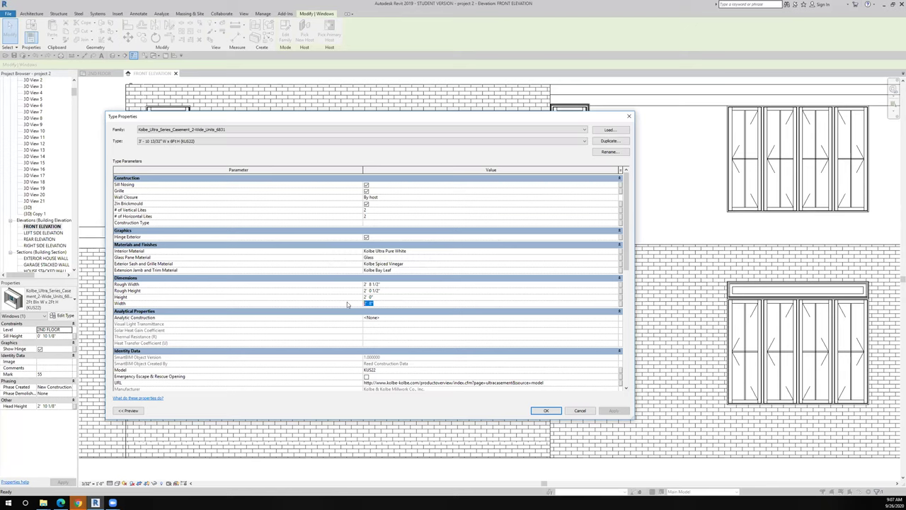
pyautogui.write('3\' 10 13/32"')
pyautogui.click(375, 291)
pyautogui.click(375, 297)
pyautogui.write("6'")
pyautogui.click(545, 411)
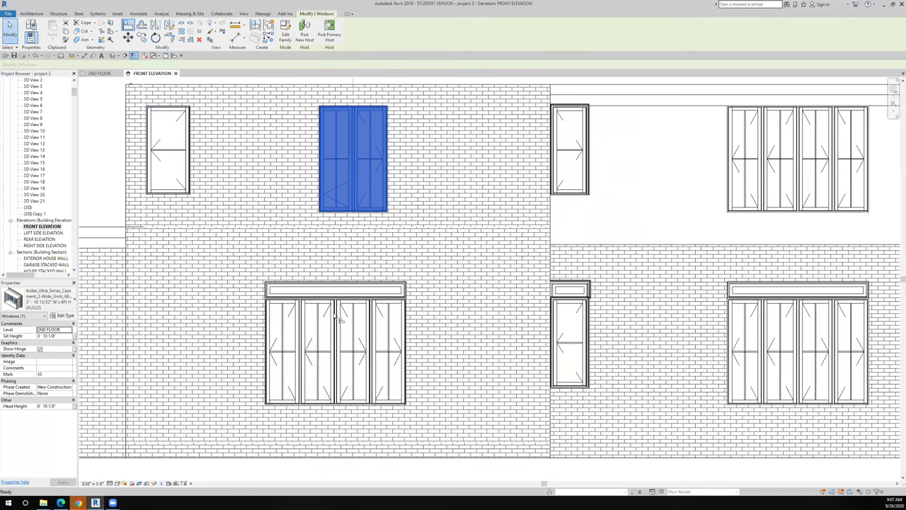
# Align the left edge of the two-wide second-floor window with the first mullion of the four-wide window below.
pyautogui.press('Escape')
pyautogui.scroll(3, 339, 322)
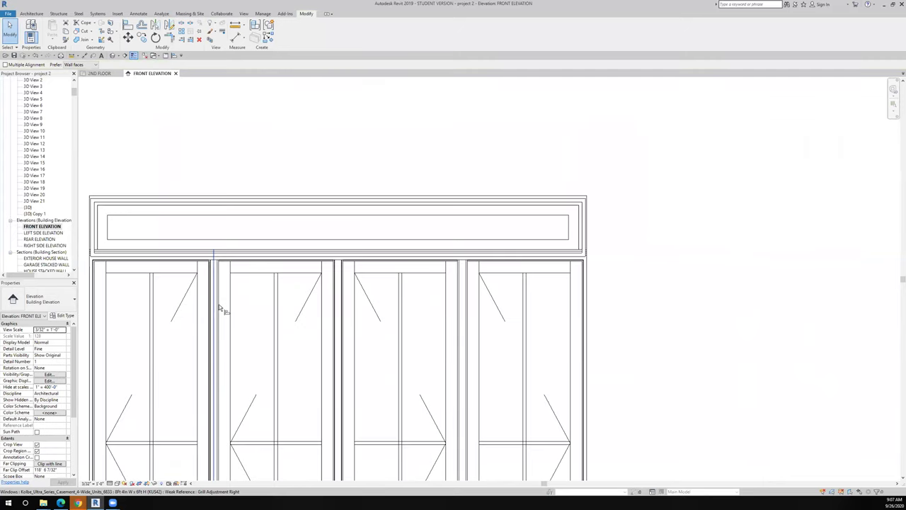
pyautogui.scroll(2, 218, 309)
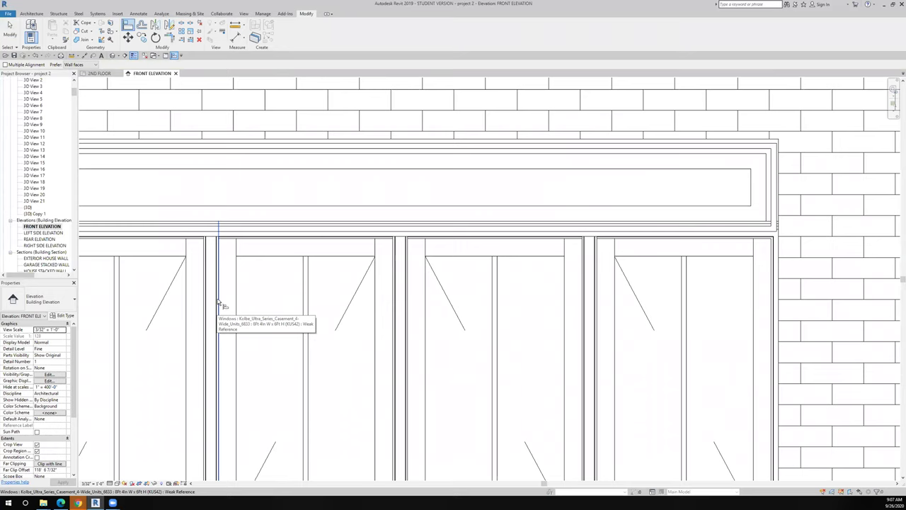
pyautogui.scroll(1, 217, 307)
pyautogui.scroll(2, 219, 304)
pyautogui.scroll(-3, 233, 184)
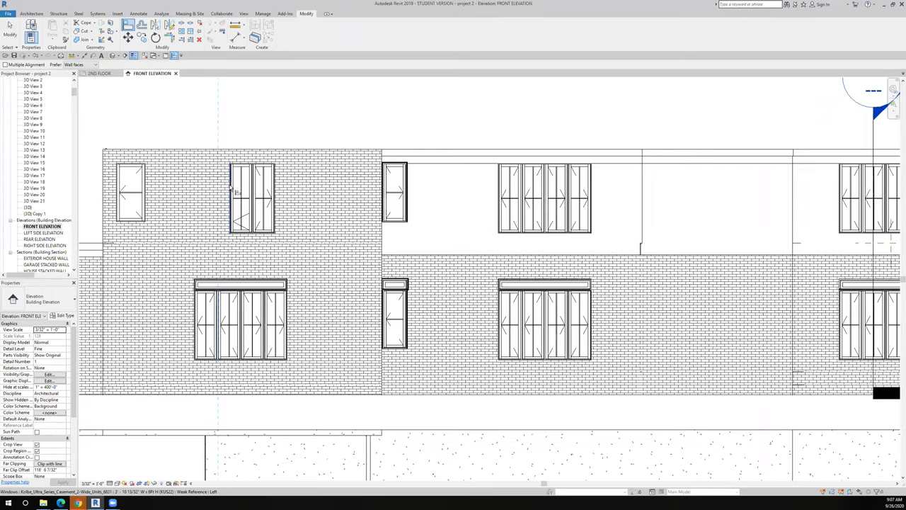
pyautogui.press('Escape')
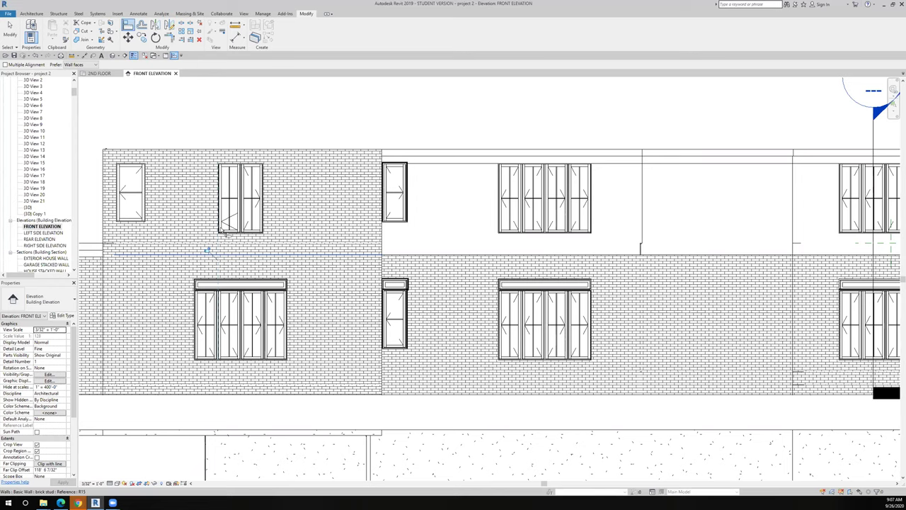
pyautogui.click(258, 256)
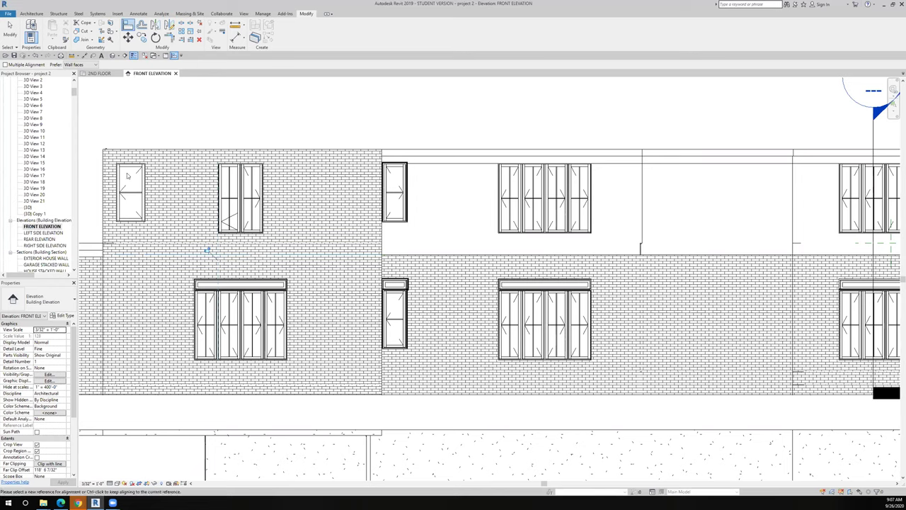
pyautogui.press('Escape')
# Mirror a copy of the single casement window on the second-floor brick facade about the two-wide window's center line.
pyautogui.click(127, 172)
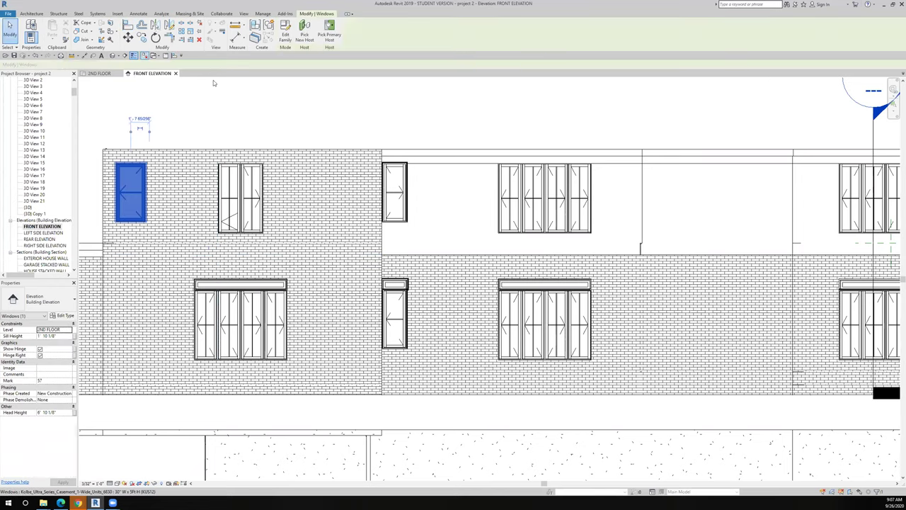
pyautogui.press('m')
pyautogui.press('m')
pyautogui.scroll(5, 234, 197)
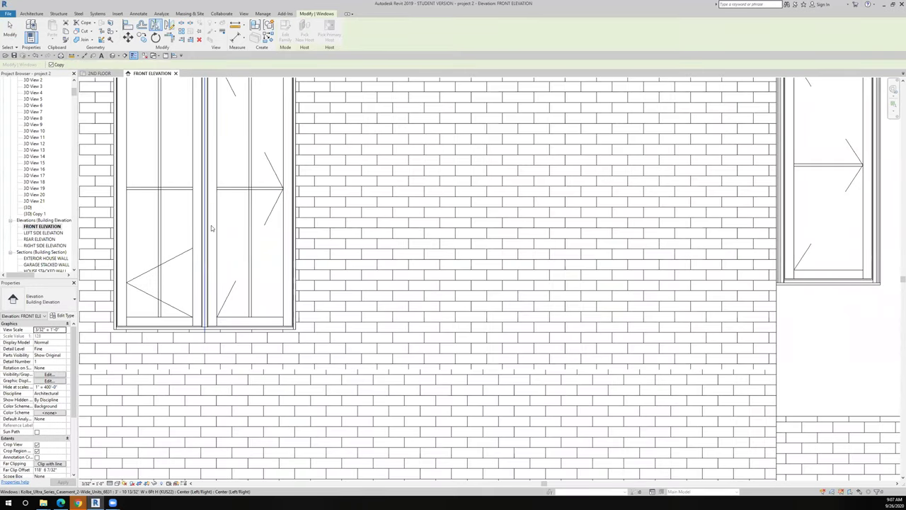
pyautogui.click(211, 226)
pyautogui.scroll(-5, 211, 227)
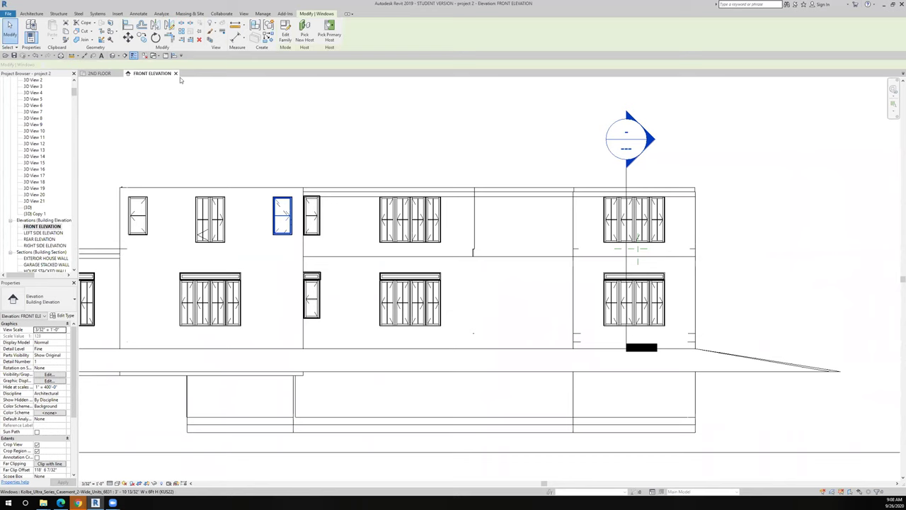
# Inspect the second-floor window layout in the isometric 3D view and in the 2ND FLOOR plan.
pyautogui.scroll(-3, 212, 226)
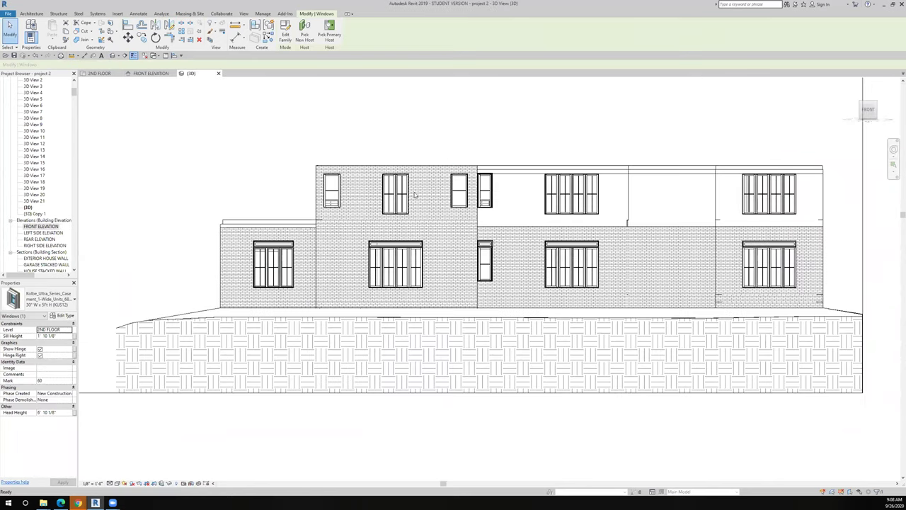
pyautogui.click(878, 104)
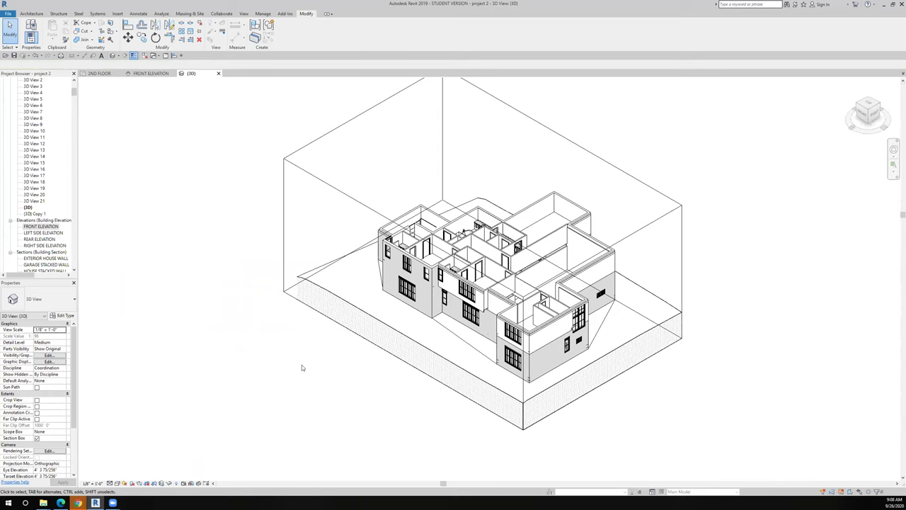
pyautogui.scroll(3, 301, 367)
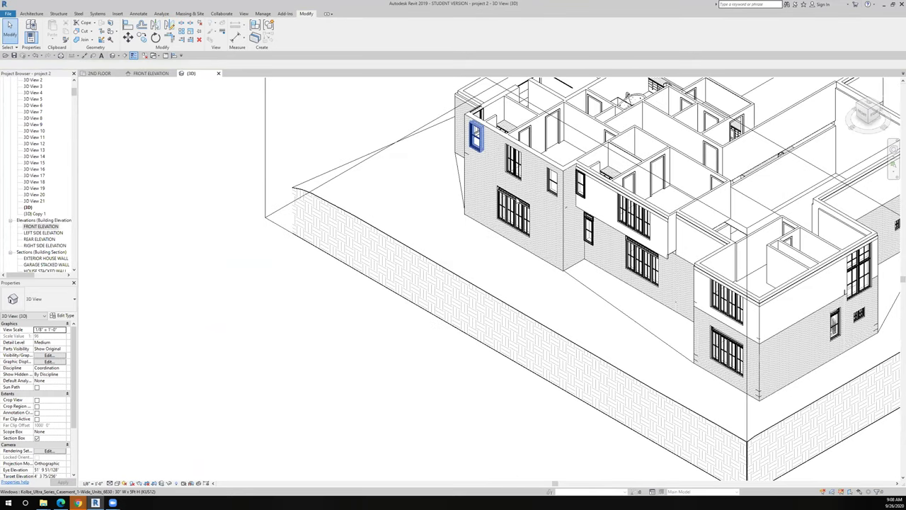
pyautogui.click(103, 76)
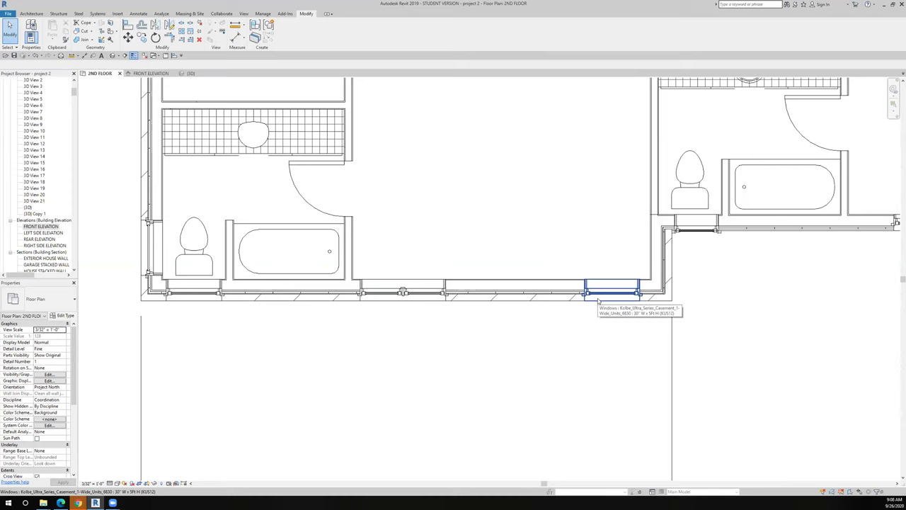
pyautogui.scroll(-2, 578, 351)
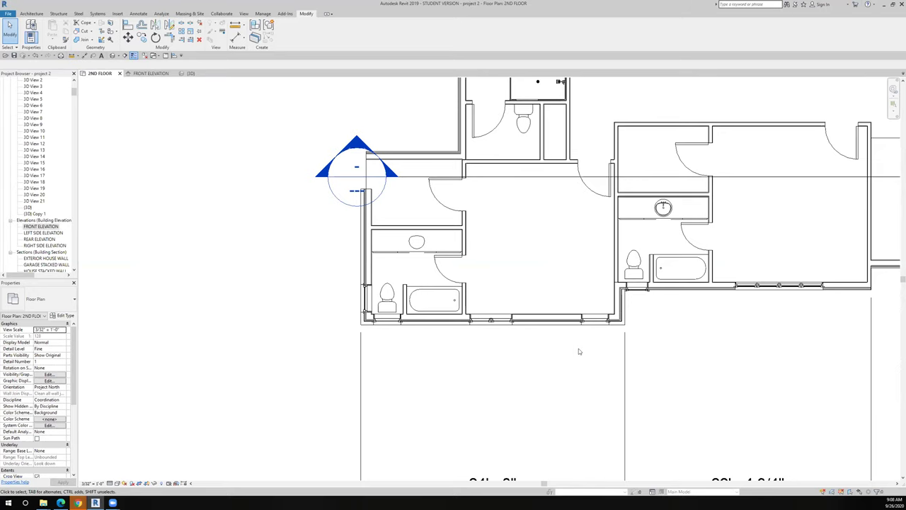
pyautogui.scroll(-2, 579, 351)
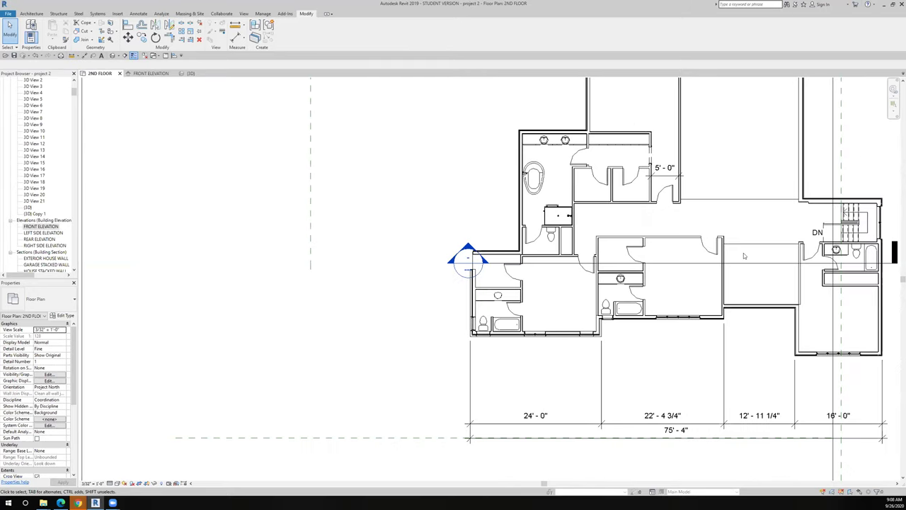
pyautogui.scroll(-1, 743, 252)
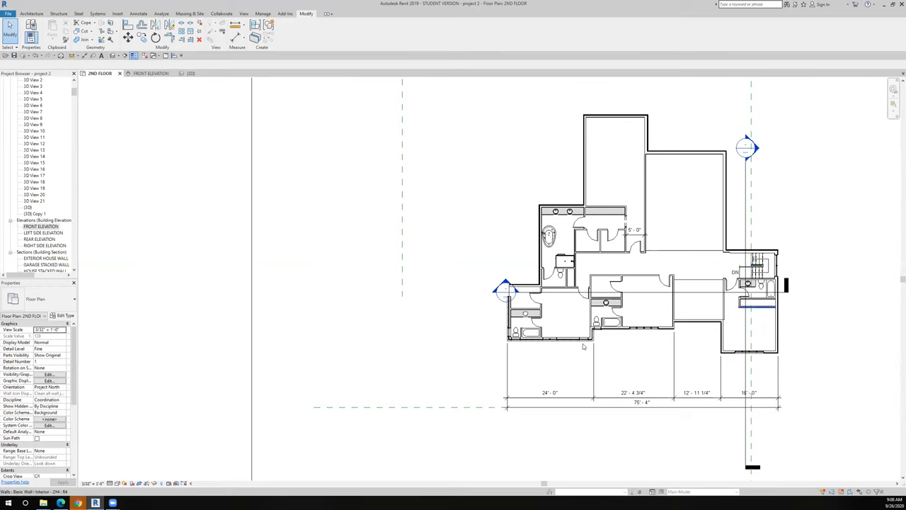
pyautogui.scroll(5, 584, 346)
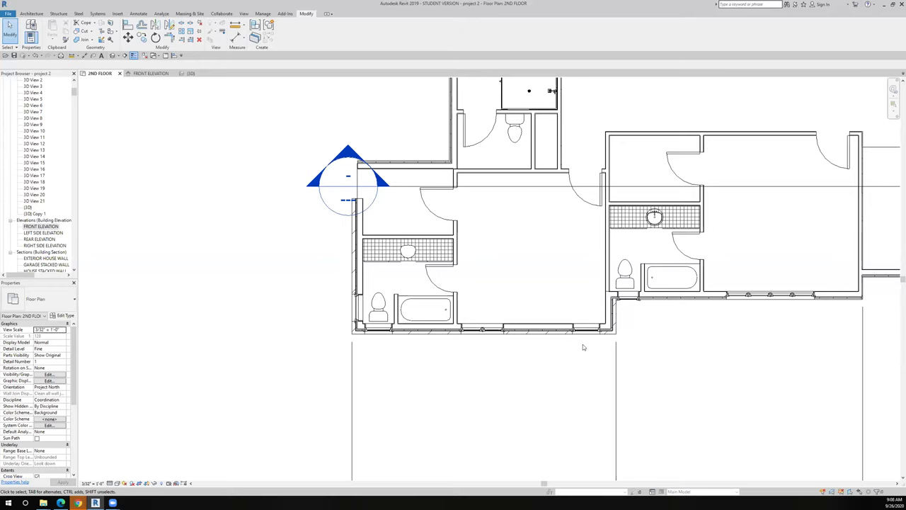
pyautogui.scroll(-5, 583, 347)
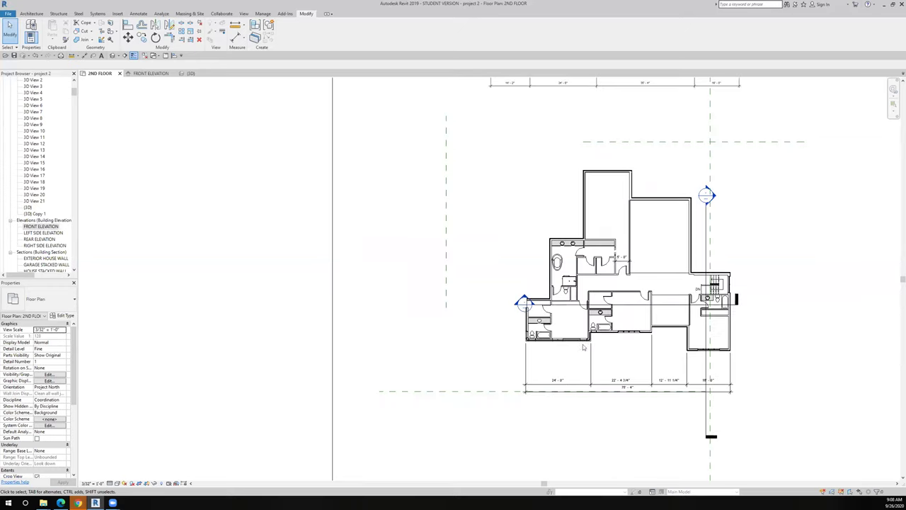
# Create a similar 8' fixed transom window from the front first-floor transom and place it on the second-floor side wall beside the tall stair window.
pyautogui.click(185, 74)
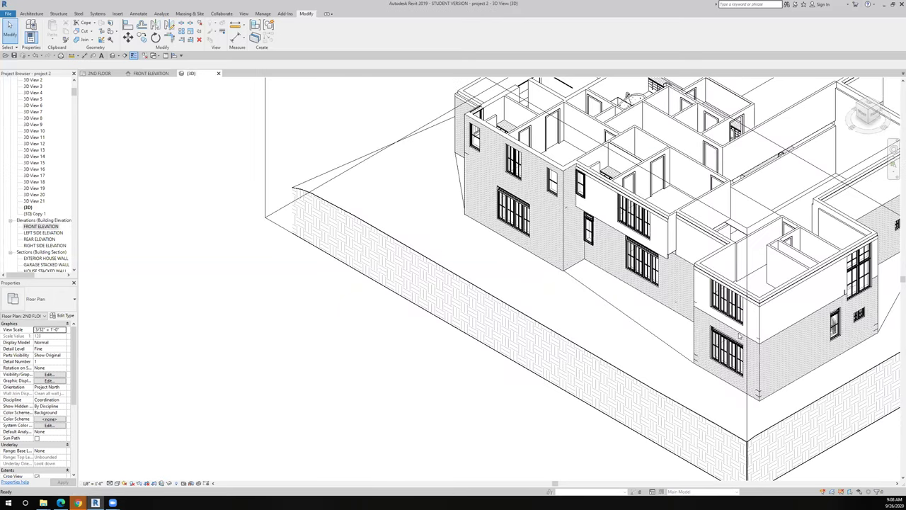
pyautogui.scroll(5, 740, 336)
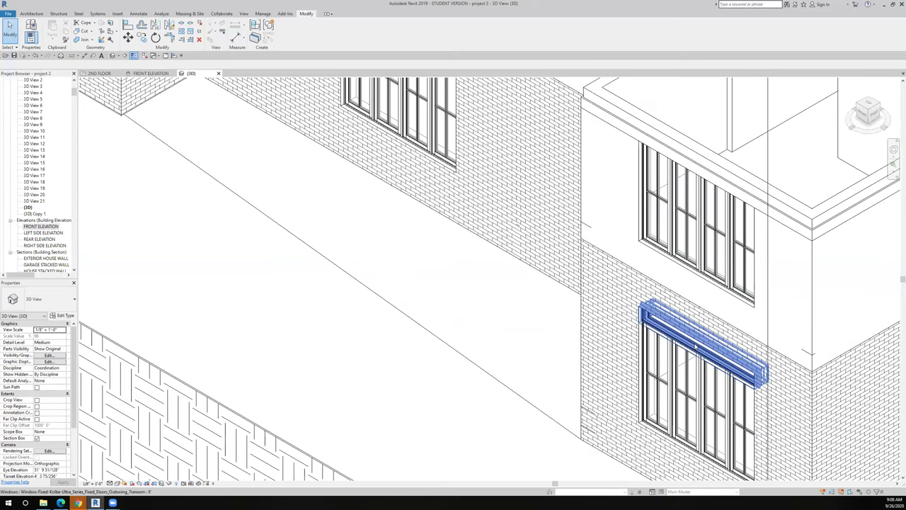
pyautogui.click(695, 345)
pyautogui.rightClick(694, 345)
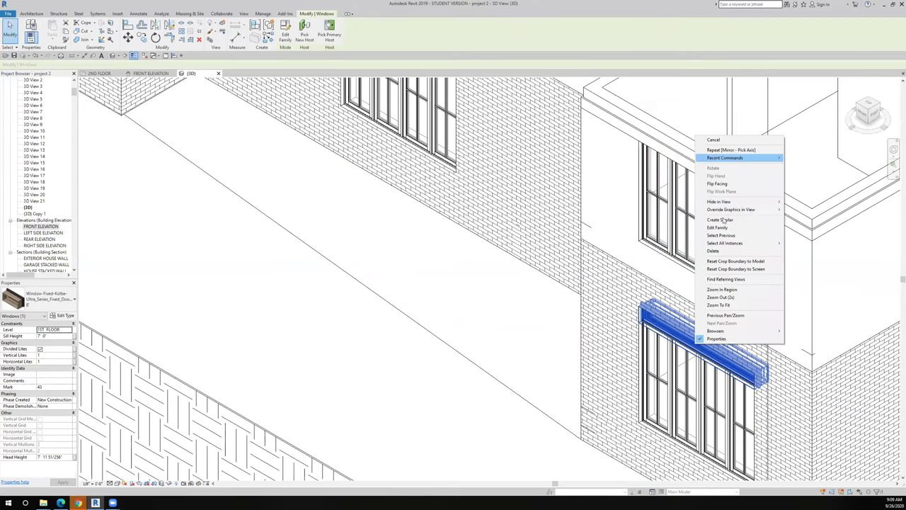
pyautogui.click(720, 219)
pyautogui.scroll(-5, 720, 219)
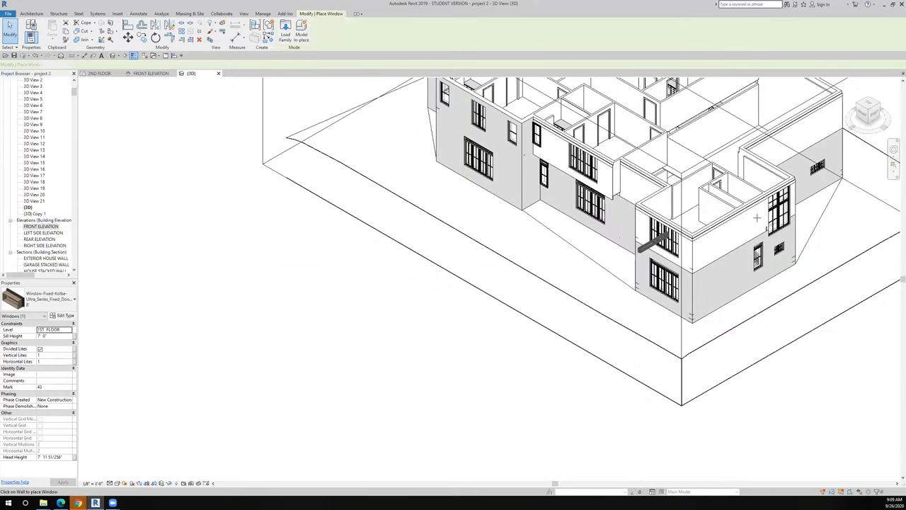
pyautogui.scroll(-3, 735, 219)
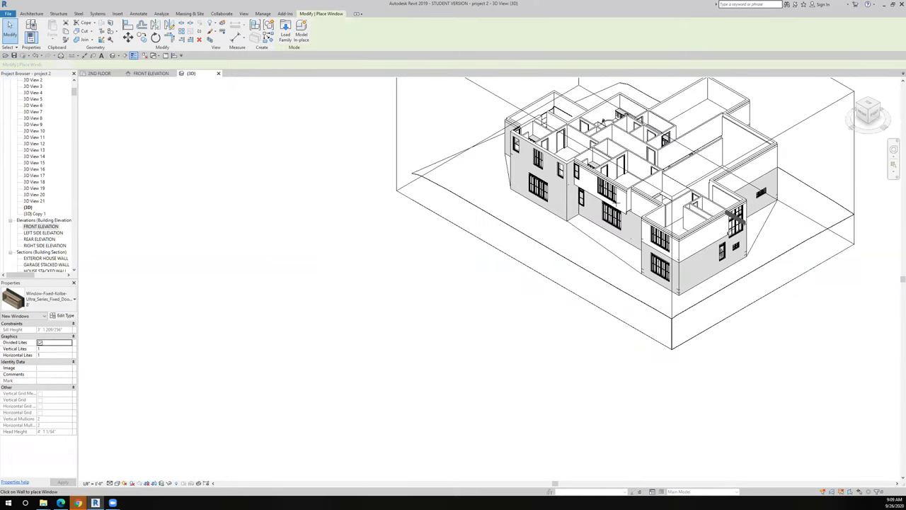
pyautogui.scroll(5, 579, 233)
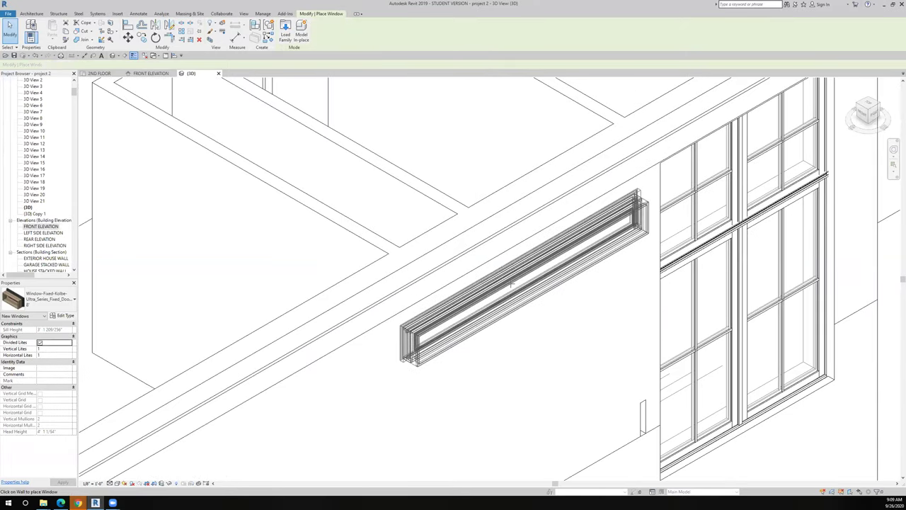
pyautogui.click(537, 228)
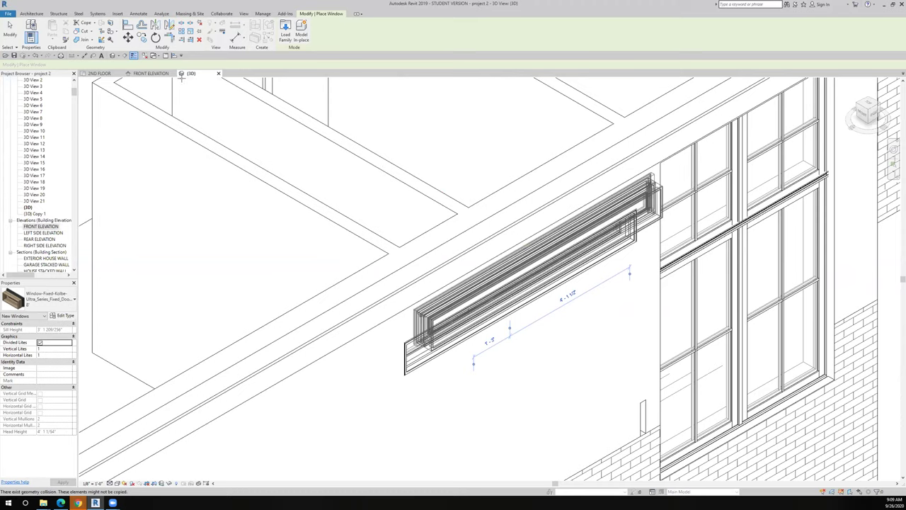
# Open the Section 2 view from its section line in the 2ND FLOOR plan and clear the selection.
pyautogui.click(111, 75)
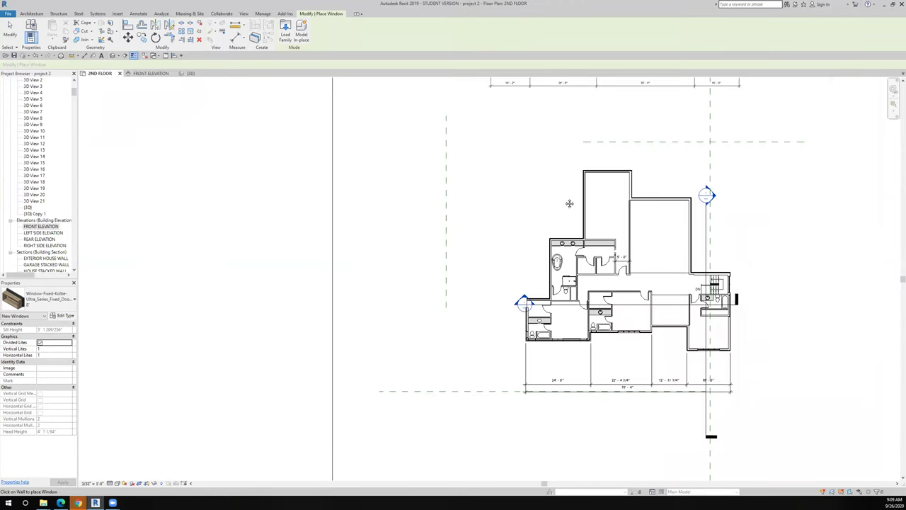
pyautogui.scroll(3, 355, 112)
pyautogui.moveTo(355, 111); pyautogui.dragTo(361, 126, button='middle')
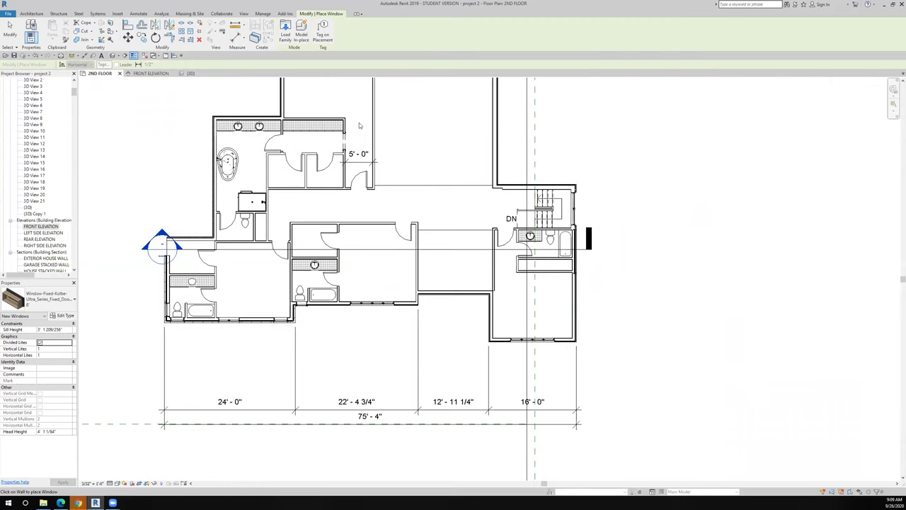
pyautogui.press('Escape')
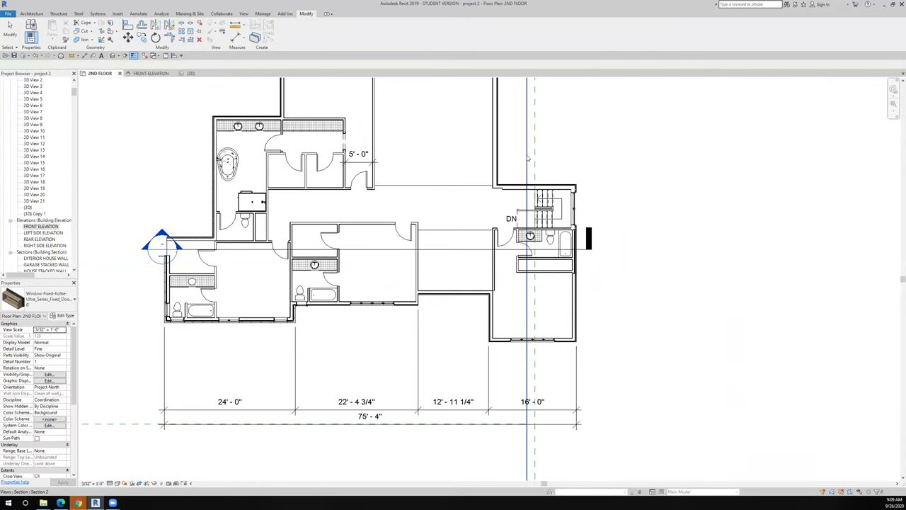
pyautogui.rightClick(528, 159)
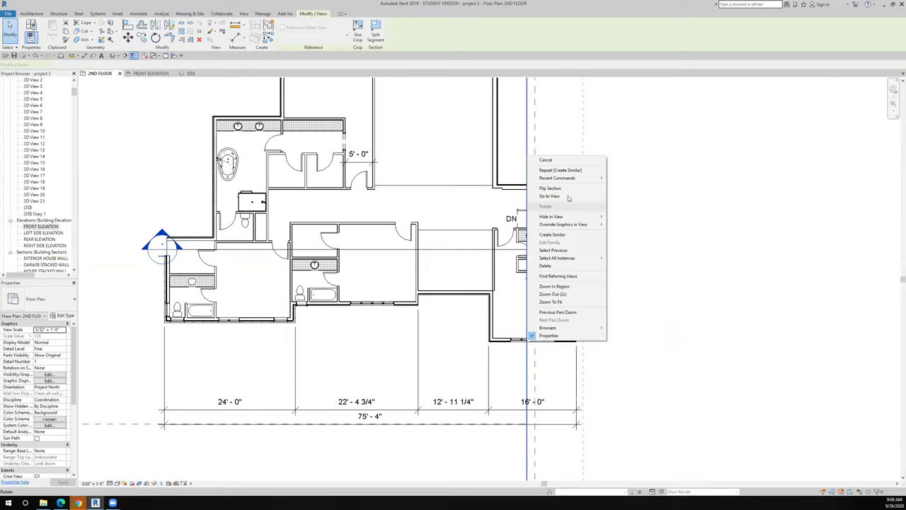
pyautogui.click(559, 196)
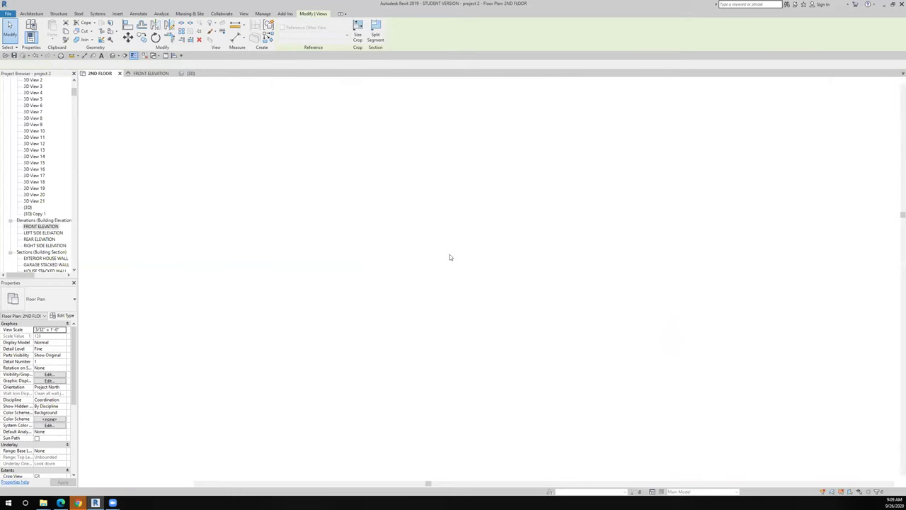
pyautogui.scroll(5, 476, 292)
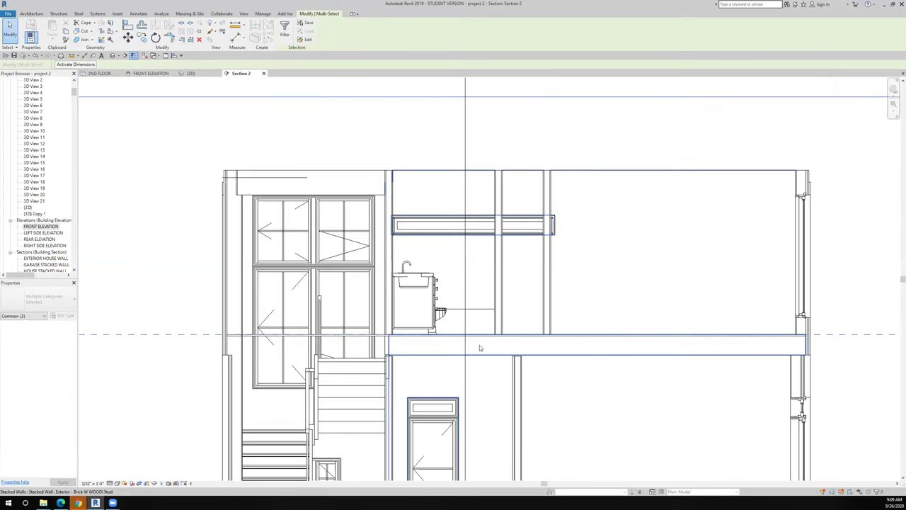
pyautogui.scroll(2, 460, 332)
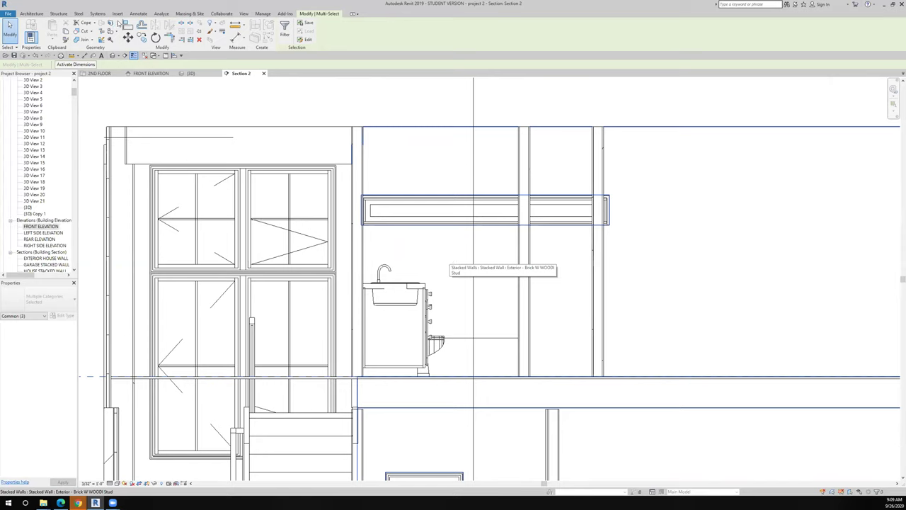
pyautogui.press('Escape')
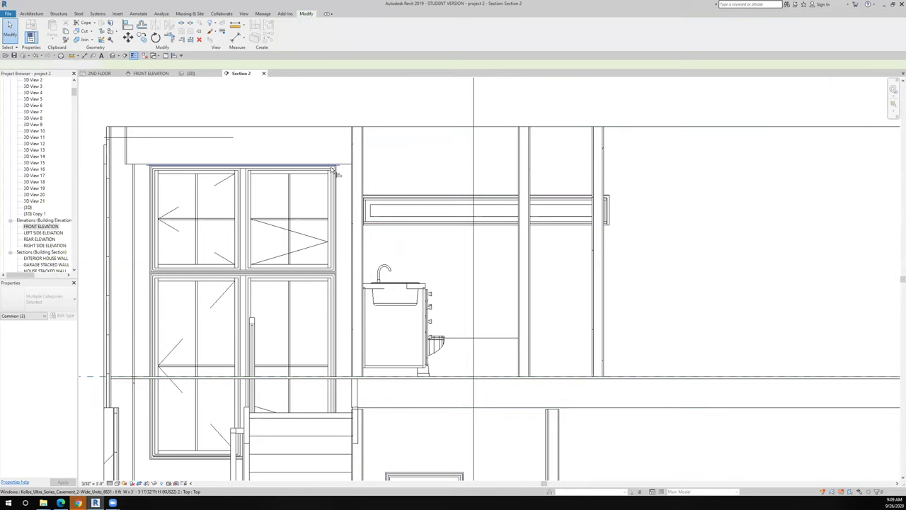
# Align the top edge of the new transom window with the top of the tall two-wide casement stair window.
pyautogui.press('a')
pyautogui.press('l')
pyautogui.scroll(5, 540, 295)
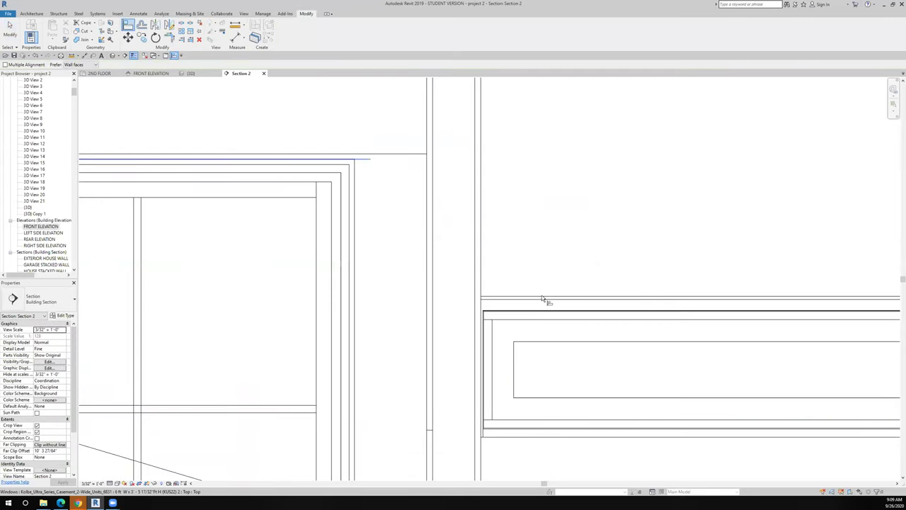
pyautogui.click(542, 298)
pyautogui.scroll(-3, 536, 241)
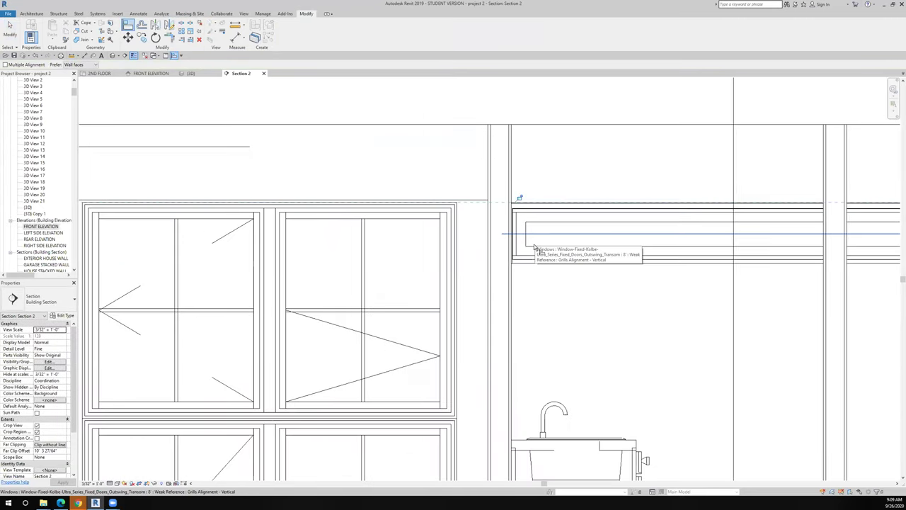
pyautogui.scroll(-3, 458, 223)
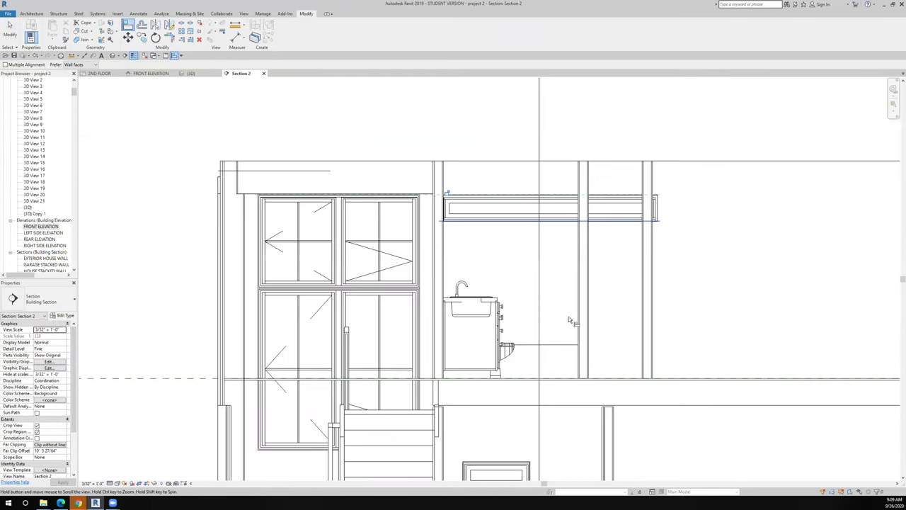
# Measure the height from the second-floor surface to the bottom edge of the transom window.
pyautogui.click(86, 57)
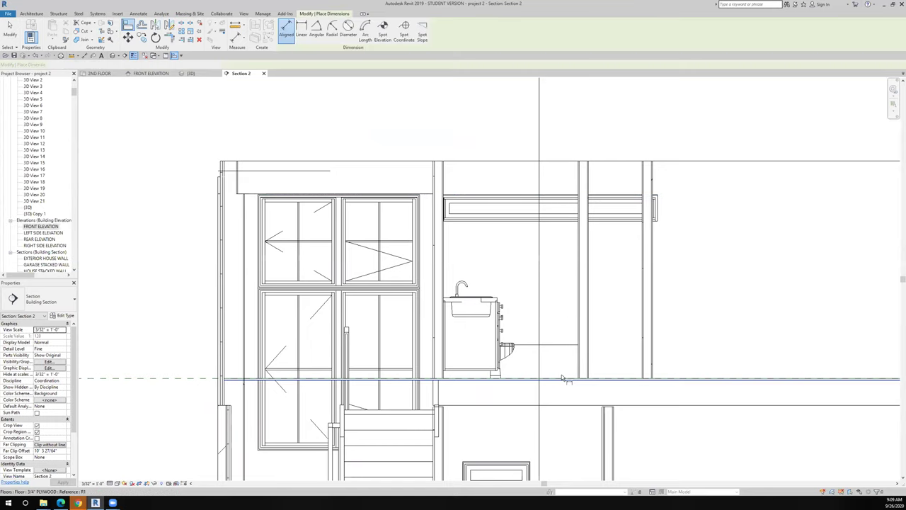
pyautogui.click(564, 224)
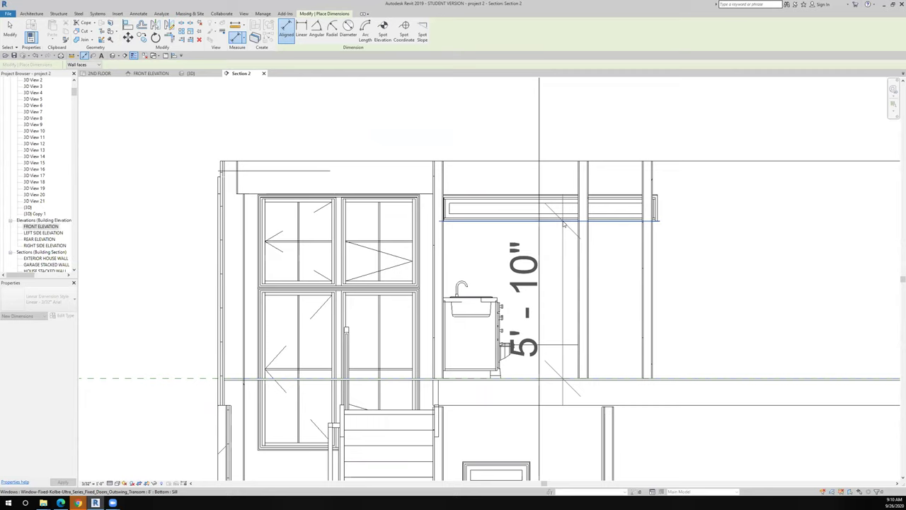
pyautogui.press('Escape')
pyautogui.press('Escape')
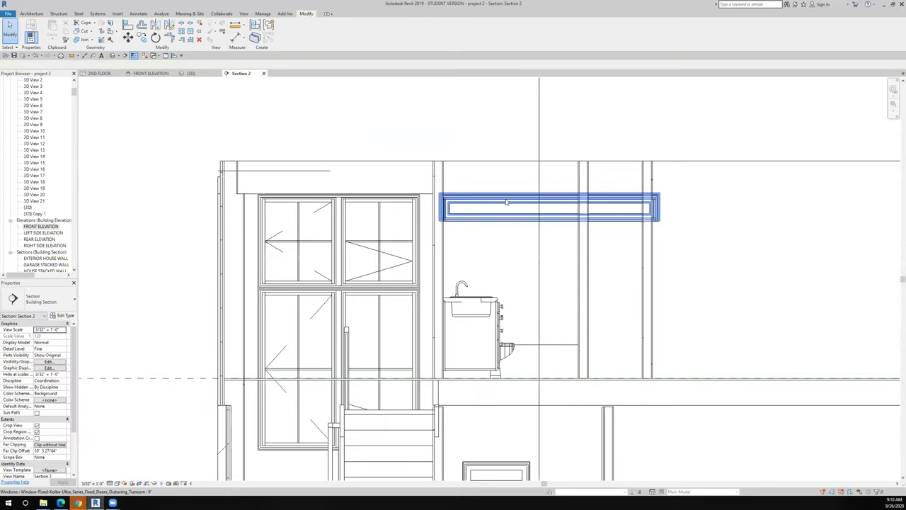
# Change the bathroom transom window's type from the Kolbe Ultra Series outswing transom family to 4.
pyautogui.click(506, 202)
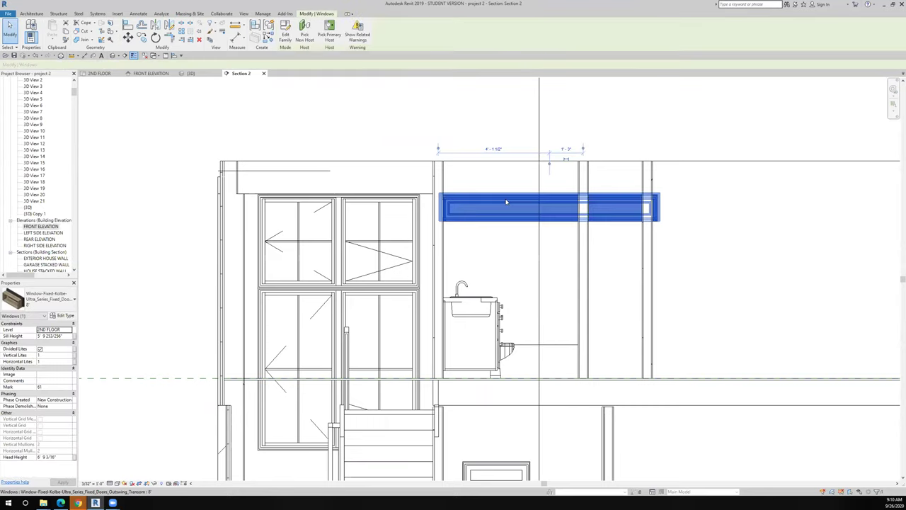
pyautogui.click(60, 303)
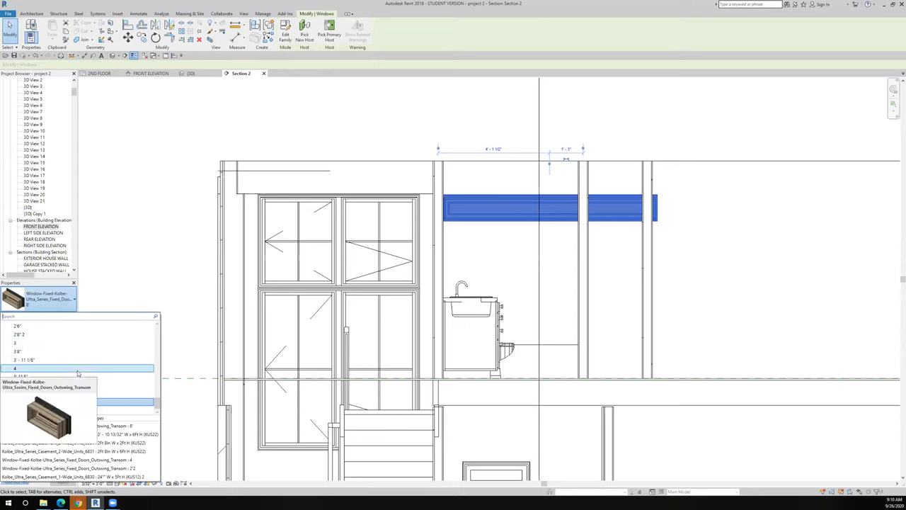
pyautogui.click(77, 368)
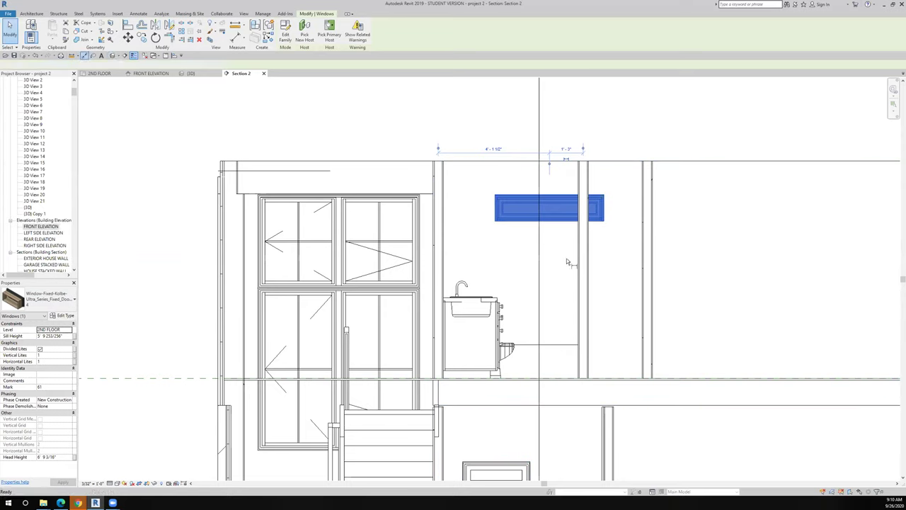
# Center the transom window between the two bathroom walls using an equalized aligned dimension.
pyautogui.press('d')
pyautogui.press('i')
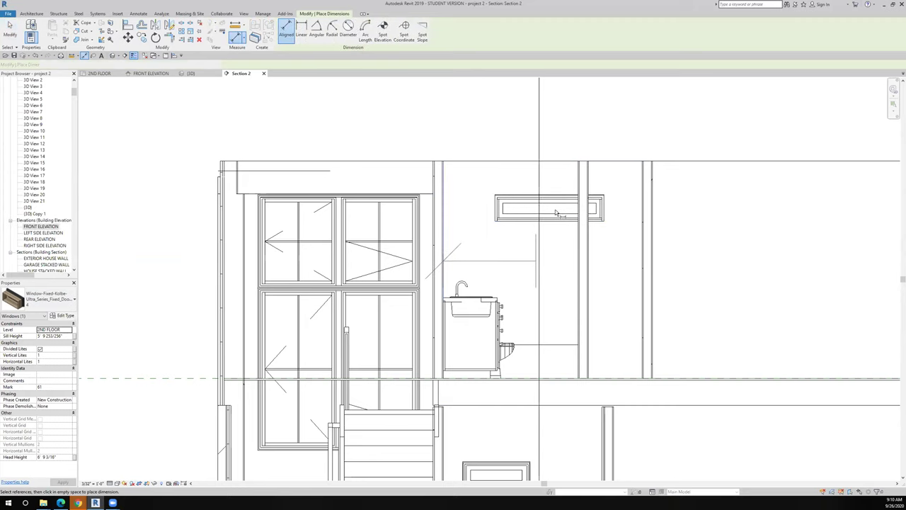
pyautogui.click(579, 268)
pyautogui.scroll(-3, 579, 269)
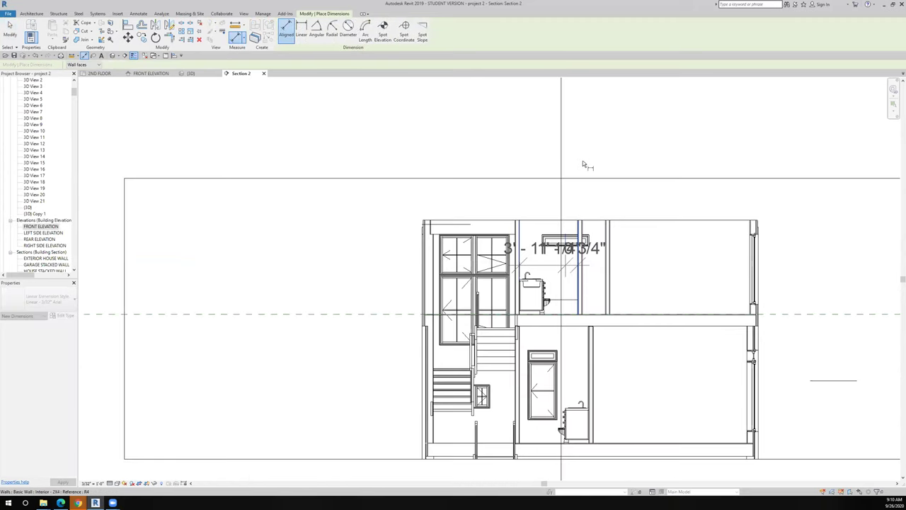
pyautogui.click(550, 101)
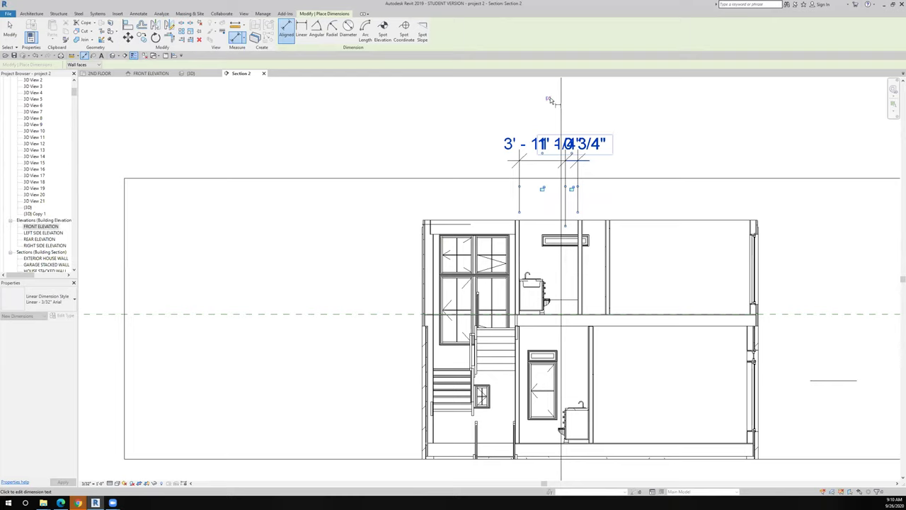
pyautogui.click(549, 99)
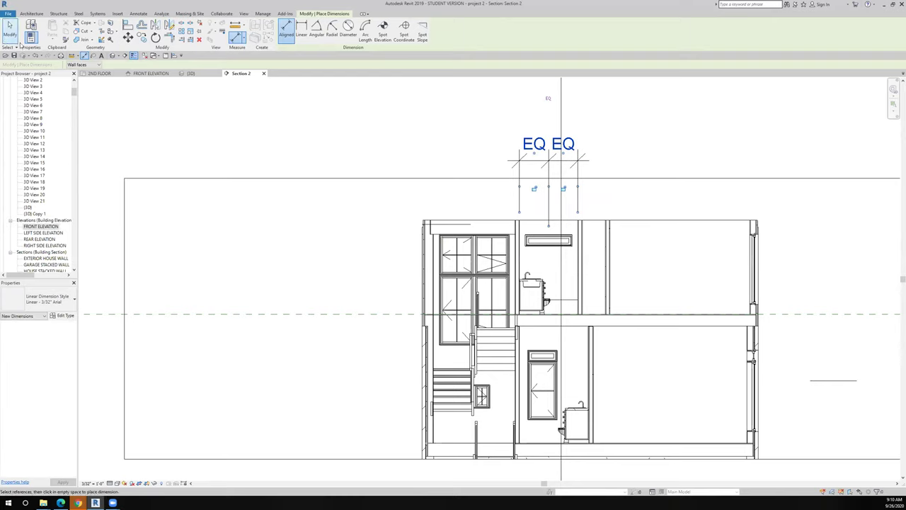
pyautogui.press('Escape')
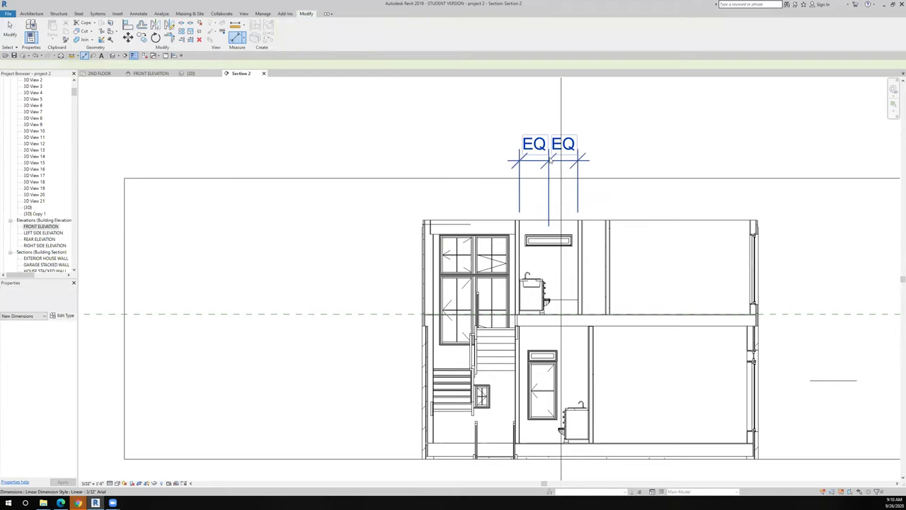
# Delete the equalized dimension above the transom window and remove its constraints.
pyautogui.click(549, 160)
pyautogui.press('Delete')
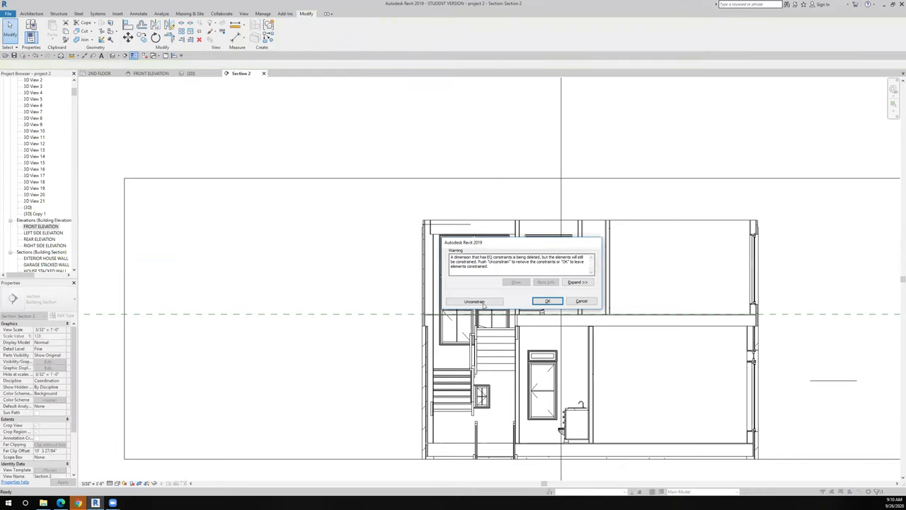
pyautogui.click(484, 302)
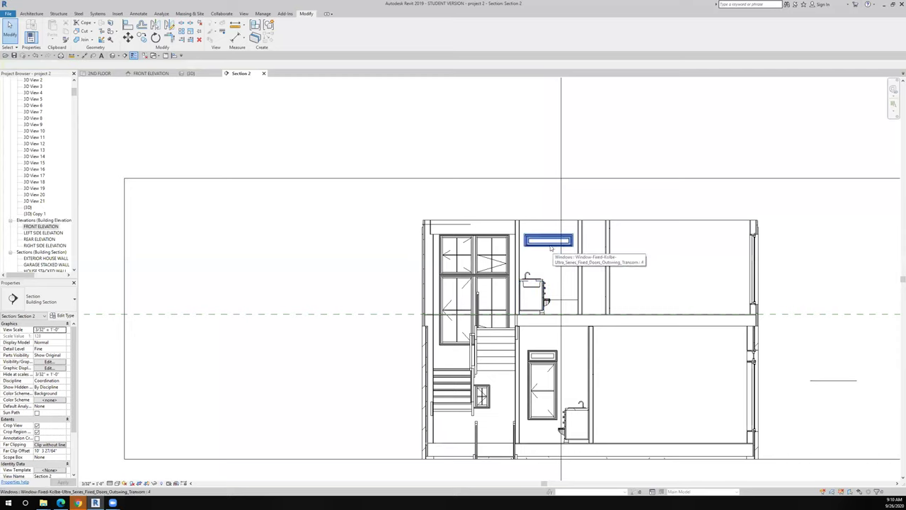
# In the 2ND FLOOR plan, place another Kolbe four-wide casement window, 8Ft 4in W x 6Ft H, on the exterior bathroom wall beside the freestanding bathtub.
pyautogui.click(107, 74)
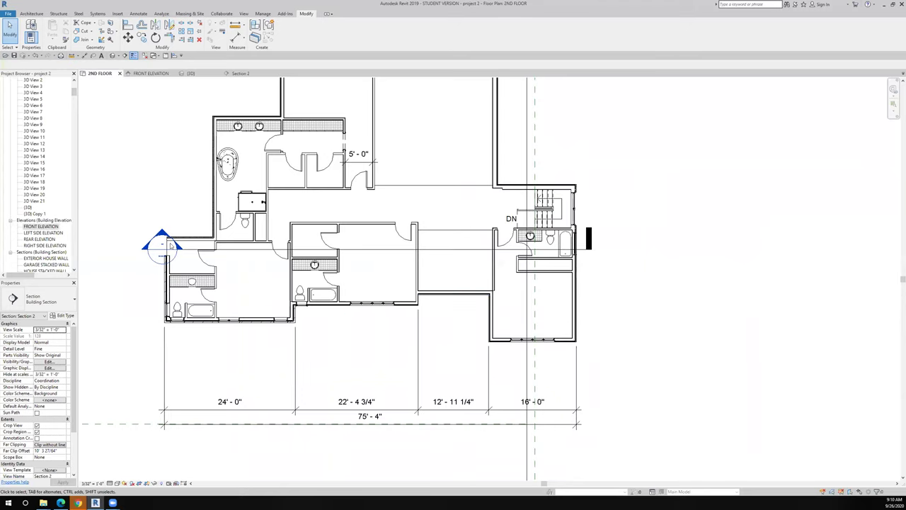
pyautogui.press('Escape')
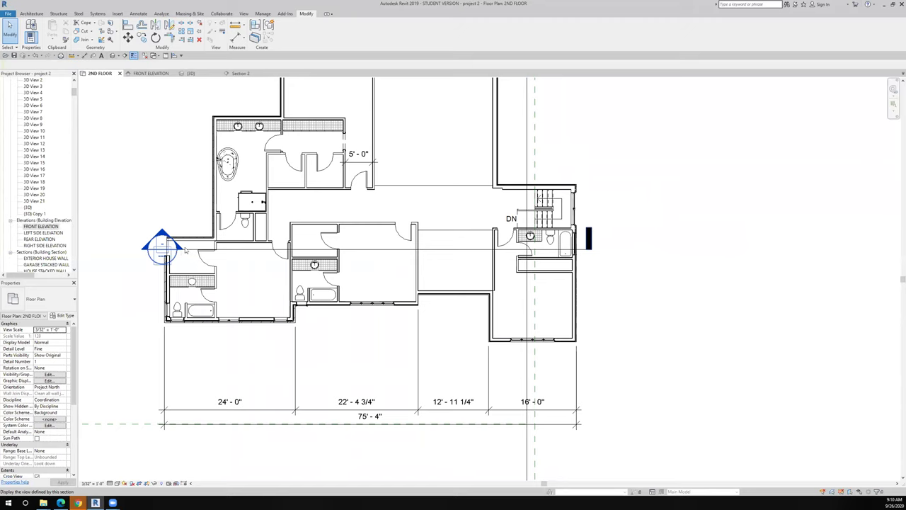
pyautogui.scroll(3, 183, 249)
pyautogui.moveTo(243, 93); pyautogui.dragTo(260, 198, button='middle')
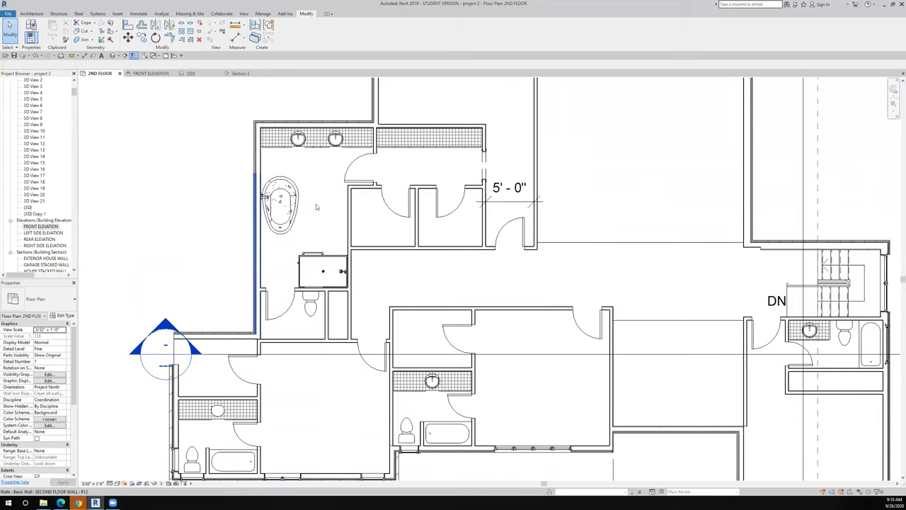
pyautogui.scroll(-1, 373, 215)
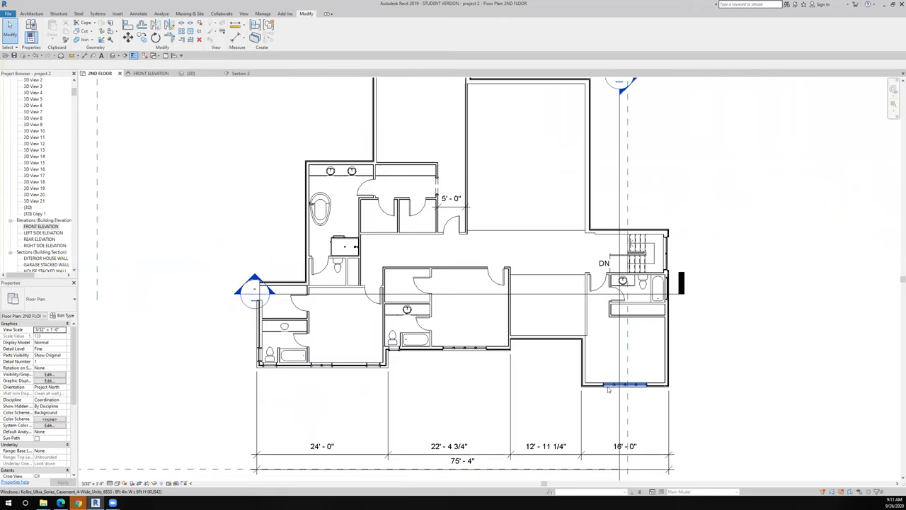
pyautogui.rightClick(607, 388)
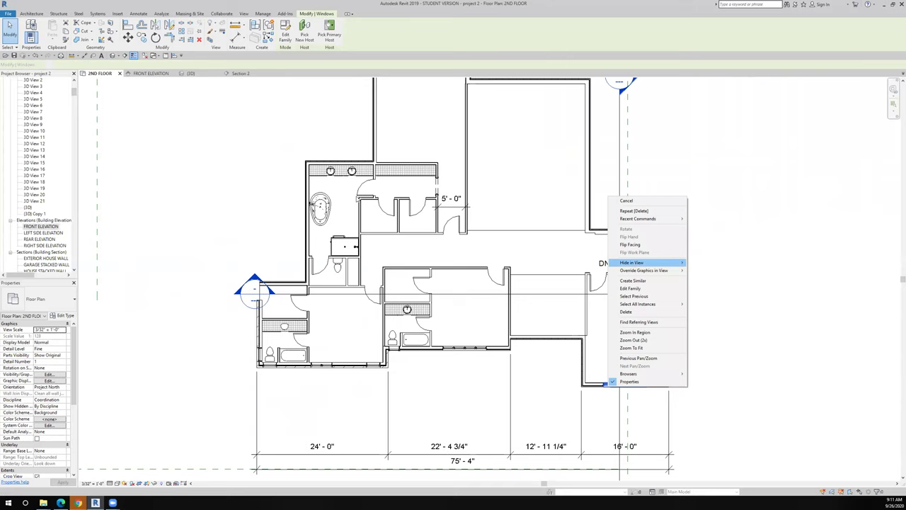
pyautogui.click(632, 280)
pyautogui.scroll(3, 304, 196)
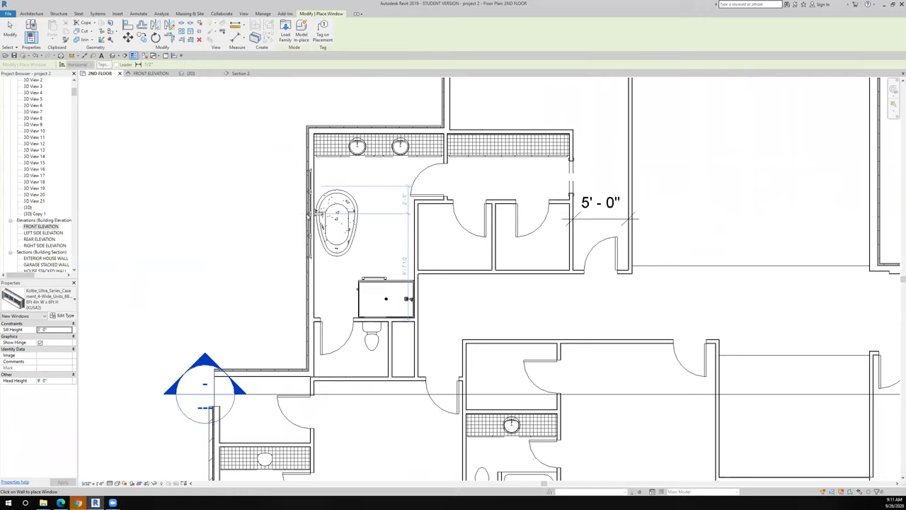
pyautogui.click(309, 216)
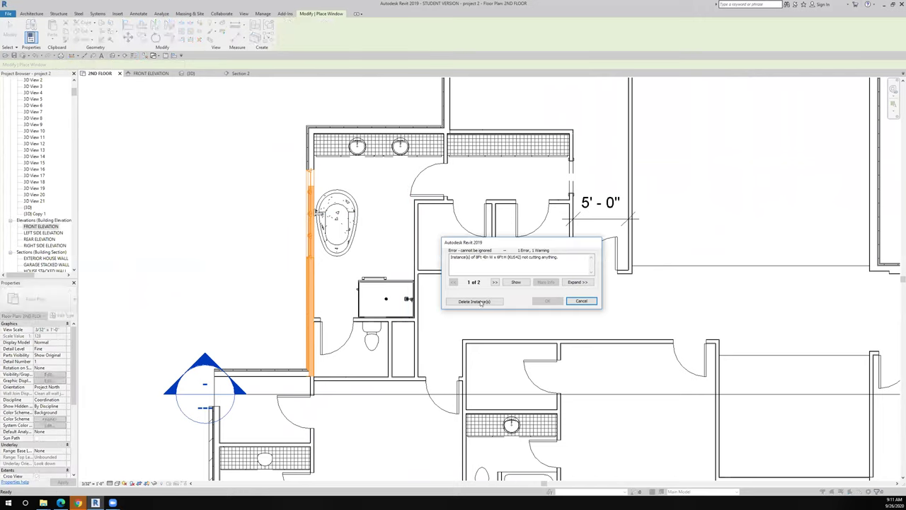
pyautogui.press('Tab')
pyautogui.press('Return')
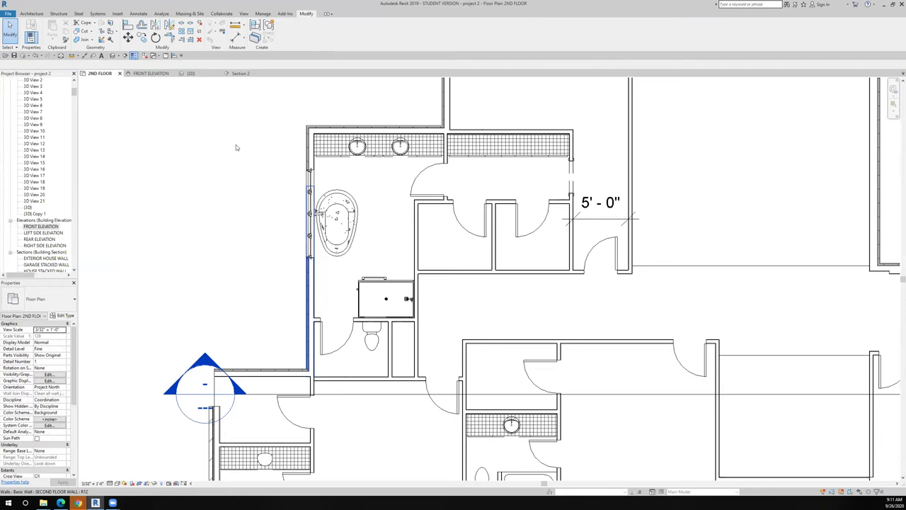
# Open the 3D view and examine how the new four-wide bathroom window sits in its exterior wall.
pyautogui.click(189, 73)
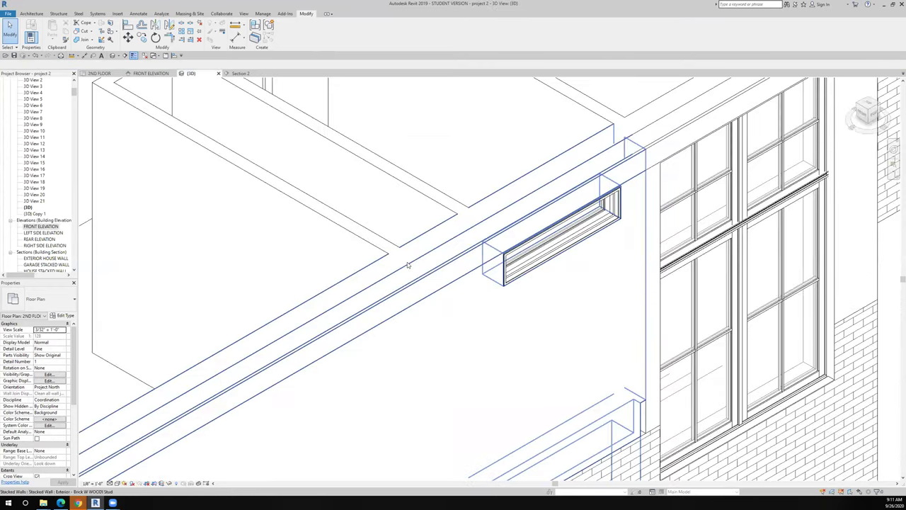
pyautogui.scroll(-5, 408, 264)
pyautogui.scroll(-2, 305, 173)
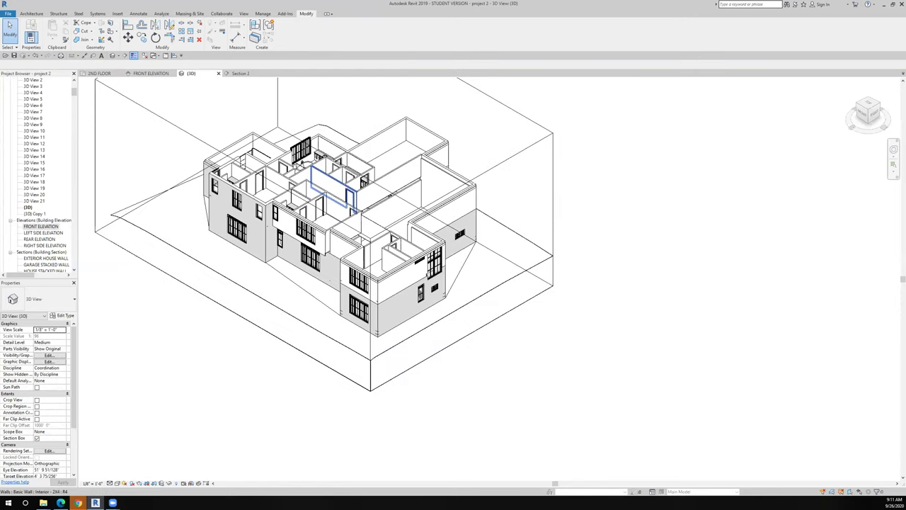
pyautogui.scroll(6, 303, 177)
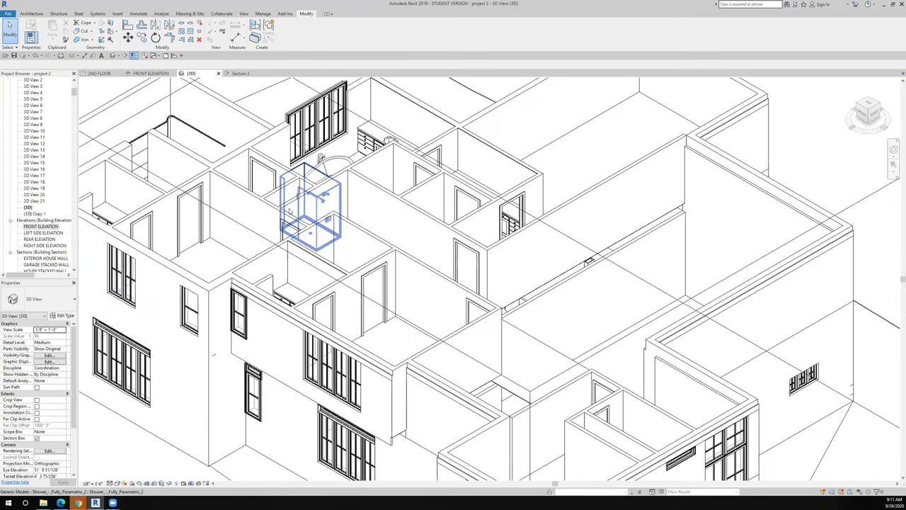
pyautogui.keyDown('shift'); pyautogui.moveTo(304, 177); pyautogui.dragTo(280, 178, button='middle'); pyautogui.keyUp('shift')
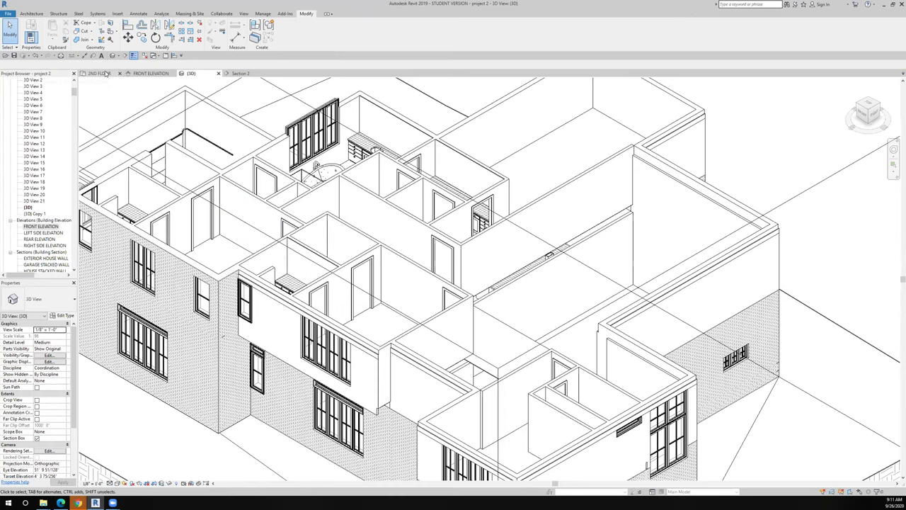
# In the 2ND FLOOR plan, move the Section 2 line through the freestanding-tub bathroom and flip it toward the wall with the new window.
pyautogui.hotkey('ctrl', 'Tab')
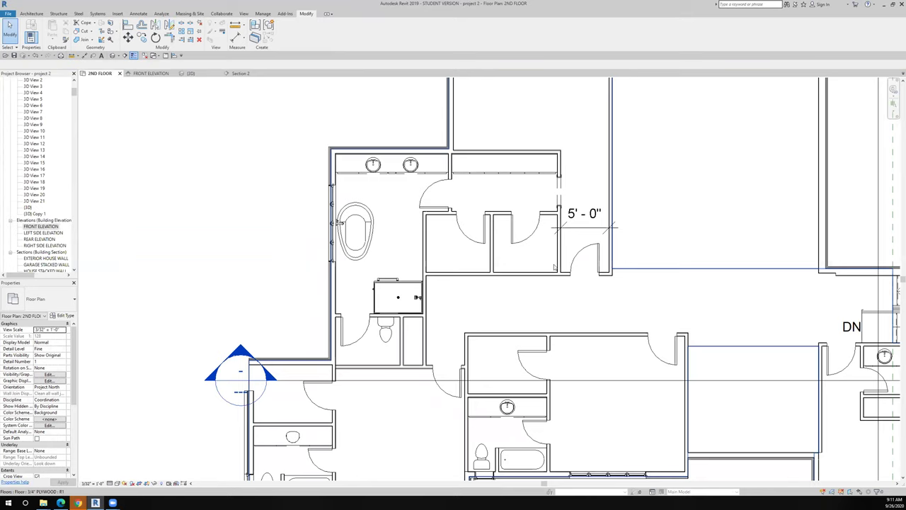
pyautogui.scroll(-5, 557, 267)
pyautogui.moveTo(557, 266); pyautogui.dragTo(467, 260)
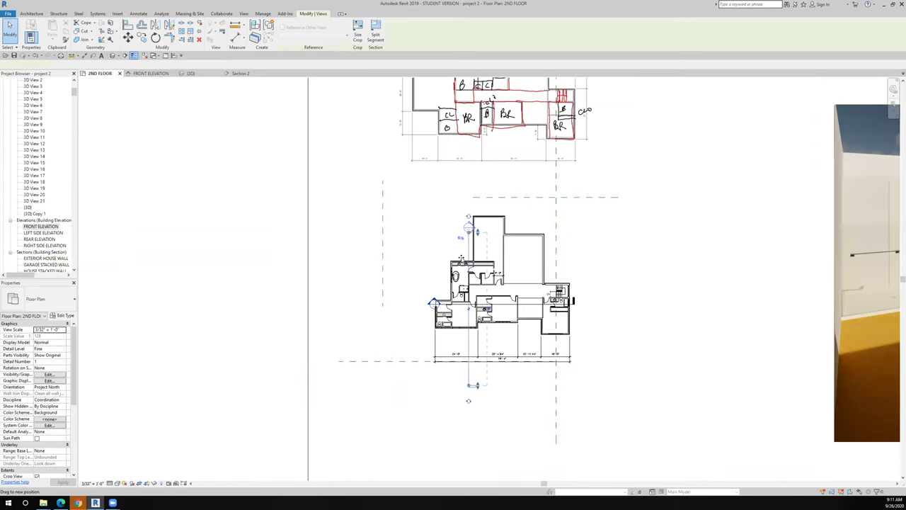
pyautogui.moveTo(480, 301); pyautogui.dragTo(471, 301)
pyautogui.rightClick(461, 258)
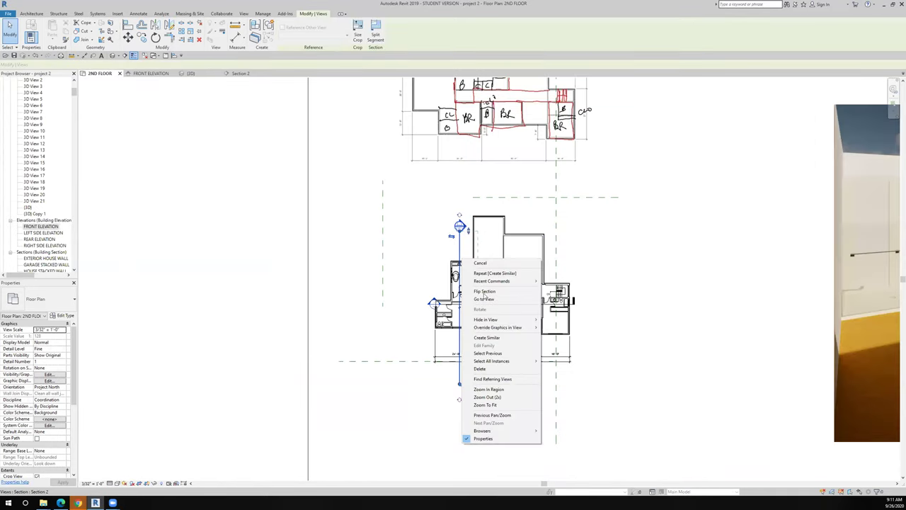
pyautogui.click(460, 249)
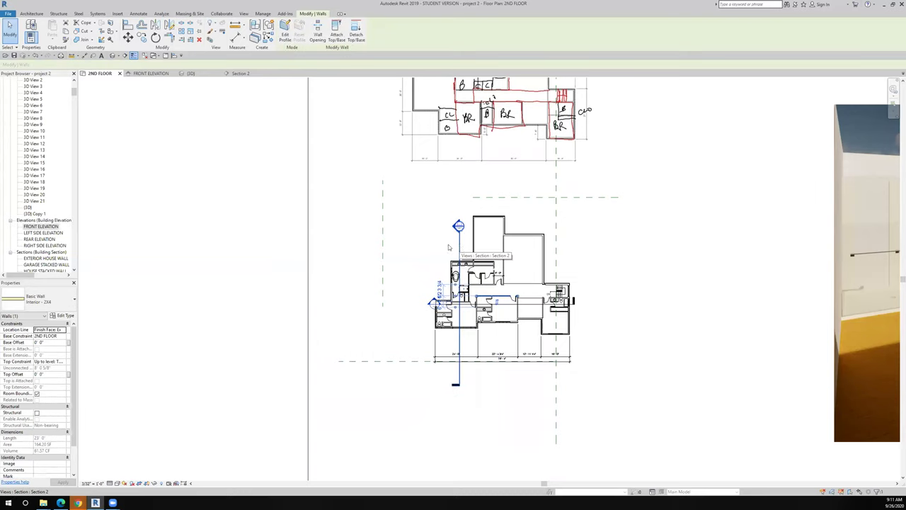
pyautogui.moveTo(541, 313); pyautogui.dragTo(544, 311)
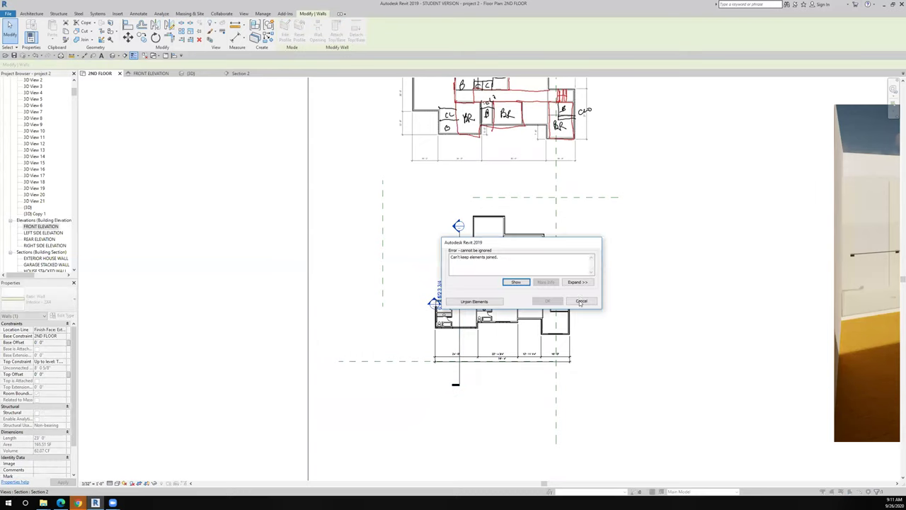
pyautogui.click(581, 302)
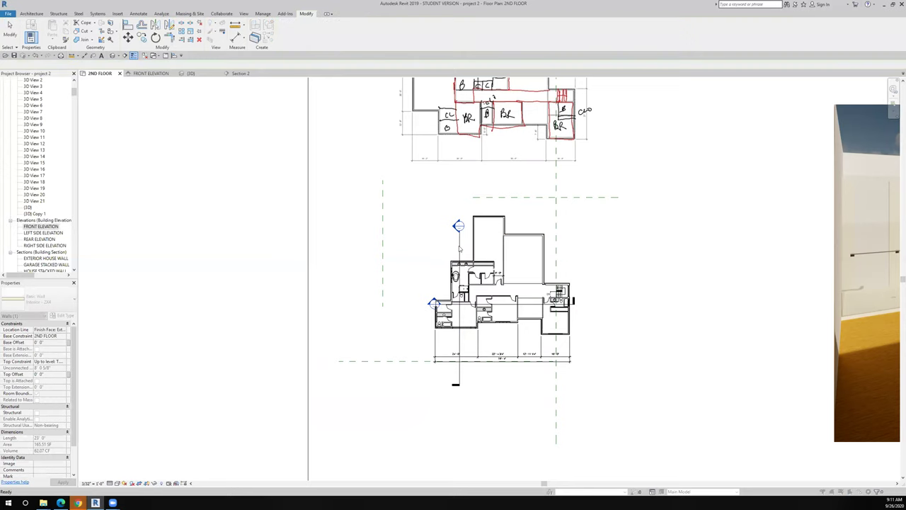
# Open the Section 2 view from its relocated section line.
pyautogui.rightClick(459, 248)
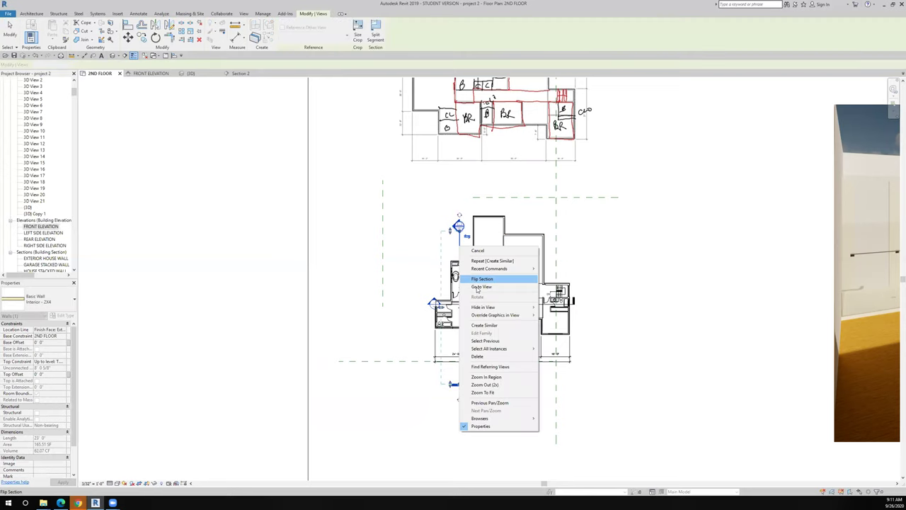
pyautogui.click(478, 287)
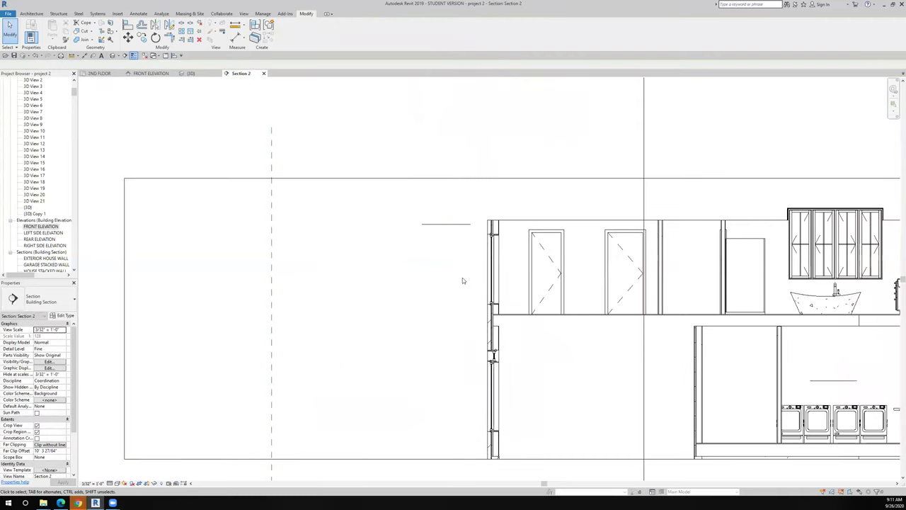
pyautogui.scroll(-2, 462, 281)
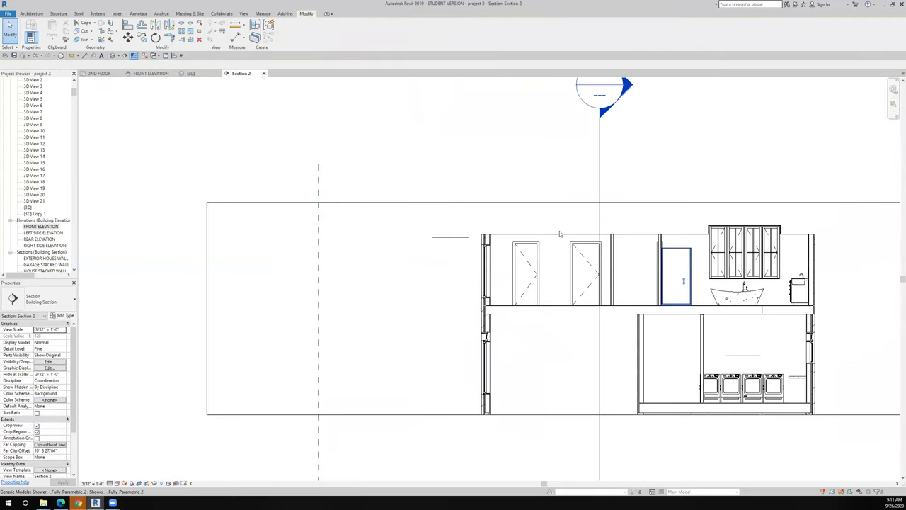
pyautogui.moveTo(560, 231); pyautogui.dragTo(409, 184, button='middle')
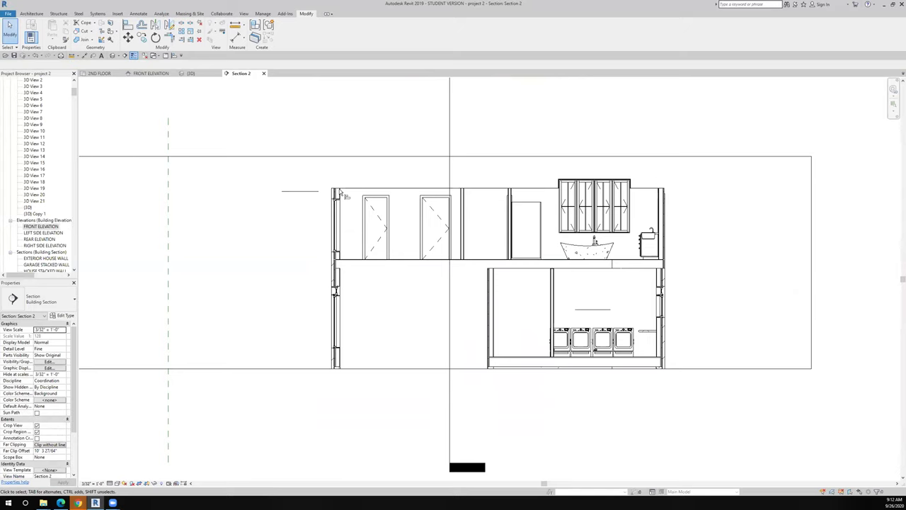
# Try to align the top of the four-wide window above the bathtub with the head of the second-floor front window cut in section.
pyautogui.press('a')
pyautogui.press('l')
pyautogui.scroll(5, 297, 278)
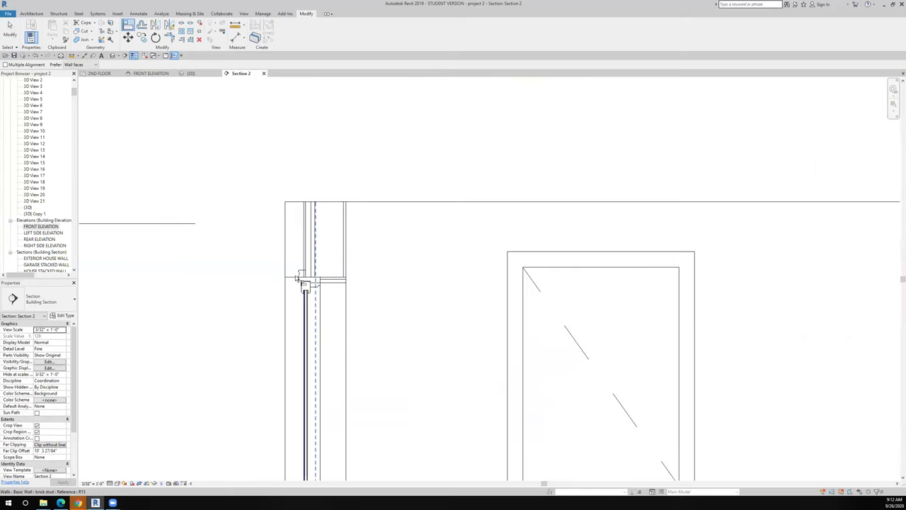
pyautogui.click(344, 283)
pyautogui.scroll(-5, 299, 277)
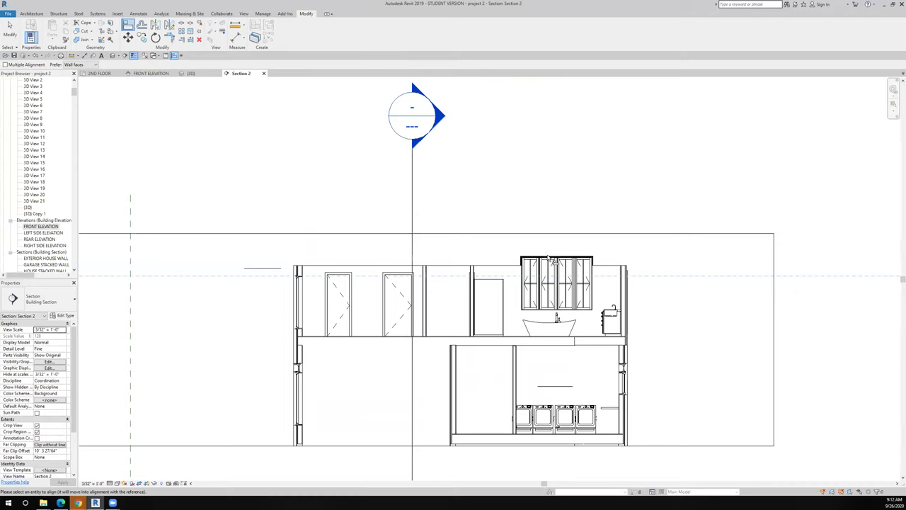
pyautogui.scroll(5, 545, 257)
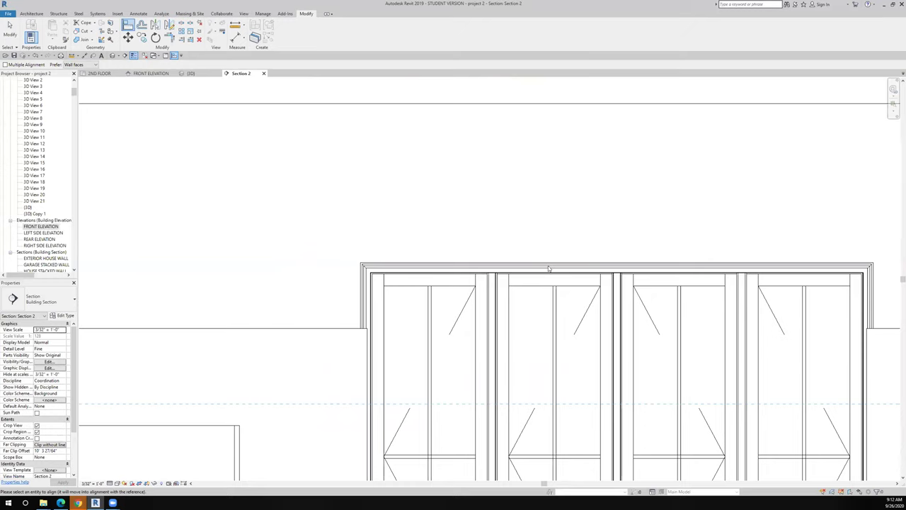
pyautogui.click(548, 268)
# Retry moving the bathtub window's top trim onto the alignment reference in Section 2 and leave the Align command.
pyautogui.click(549, 268)
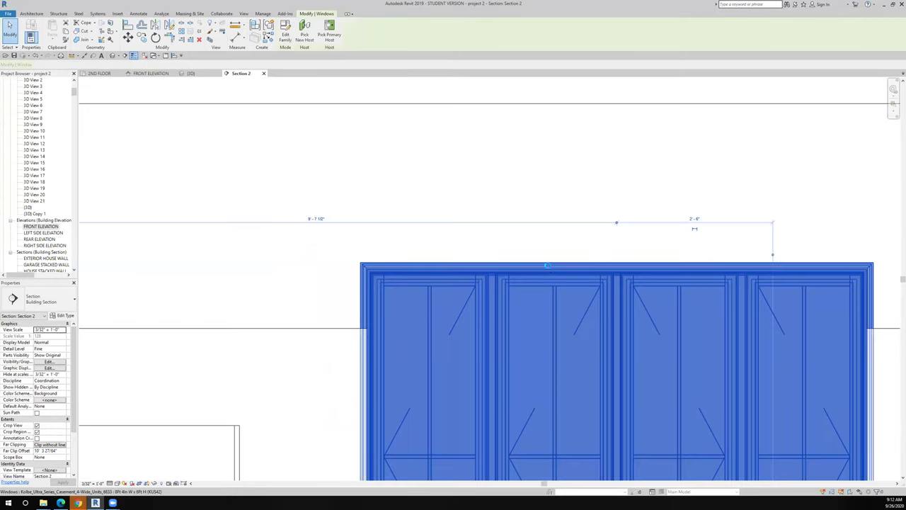
pyautogui.scroll(-3, 547, 265)
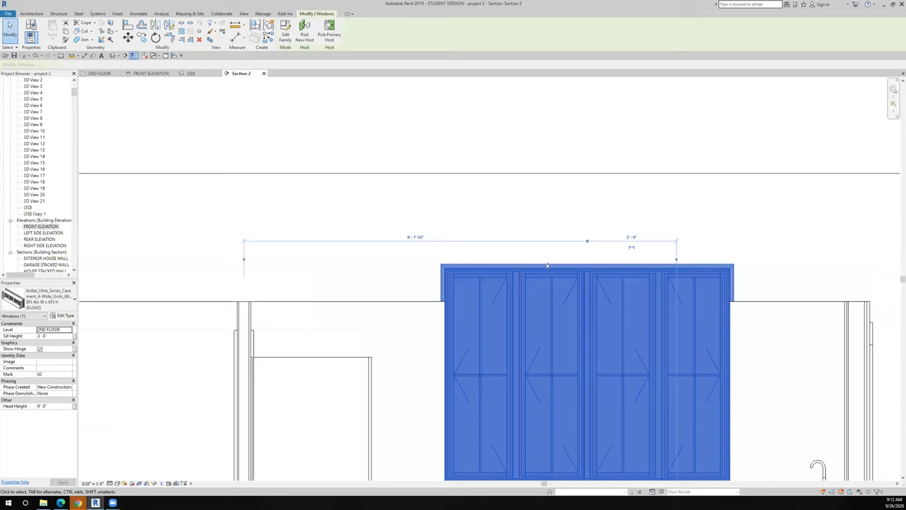
pyautogui.scroll(-3, 551, 203)
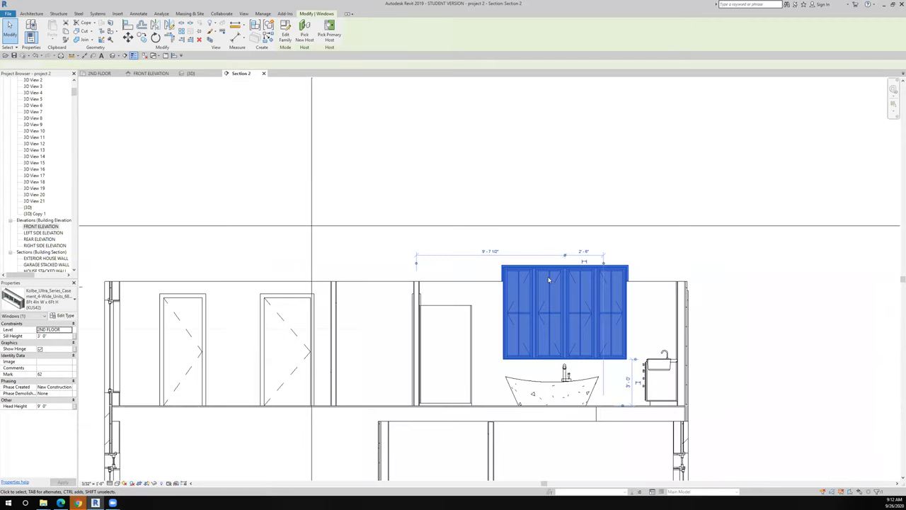
pyautogui.press('Escape')
pyautogui.scroll(3, 548, 279)
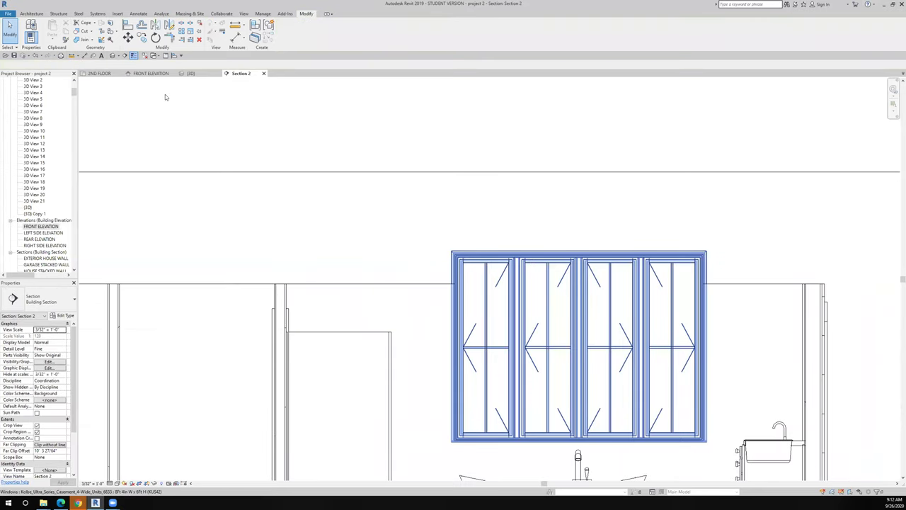
pyautogui.scroll(-2, 165, 94)
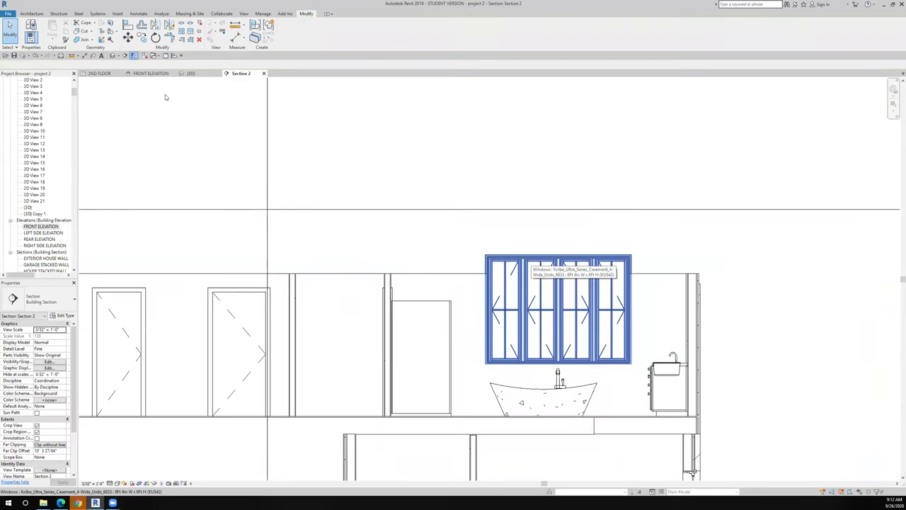
# From the 2ND FLOOR plan, set the Exterior Wall Offset of the four-wide bathtub window's type to 0.
pyautogui.click(101, 74)
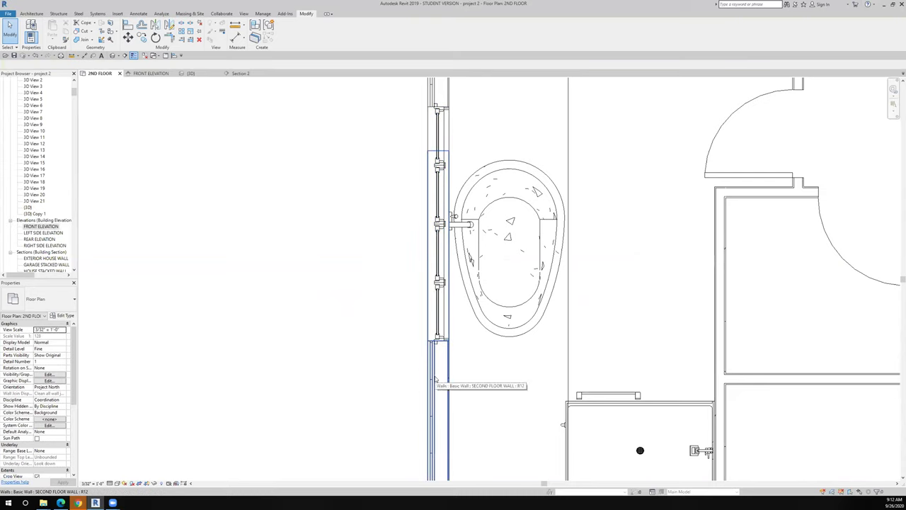
pyautogui.scroll(3, 435, 380)
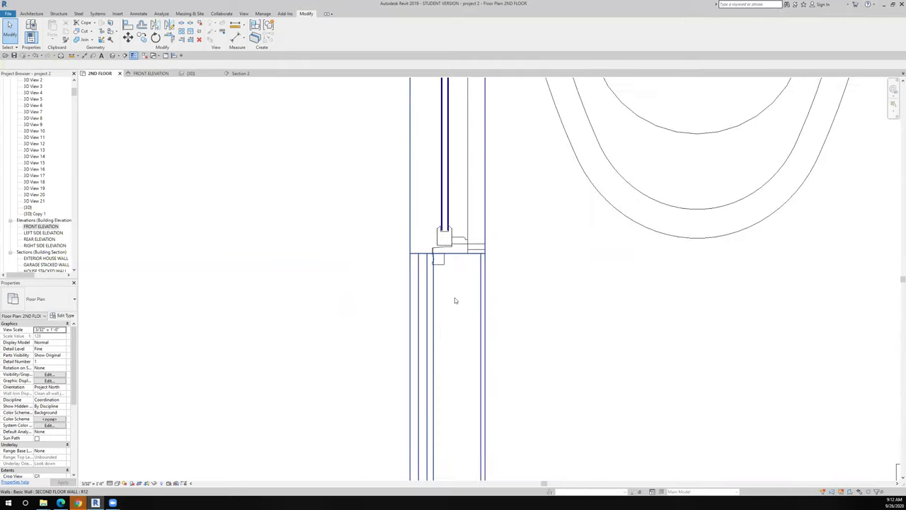
pyautogui.click(444, 218)
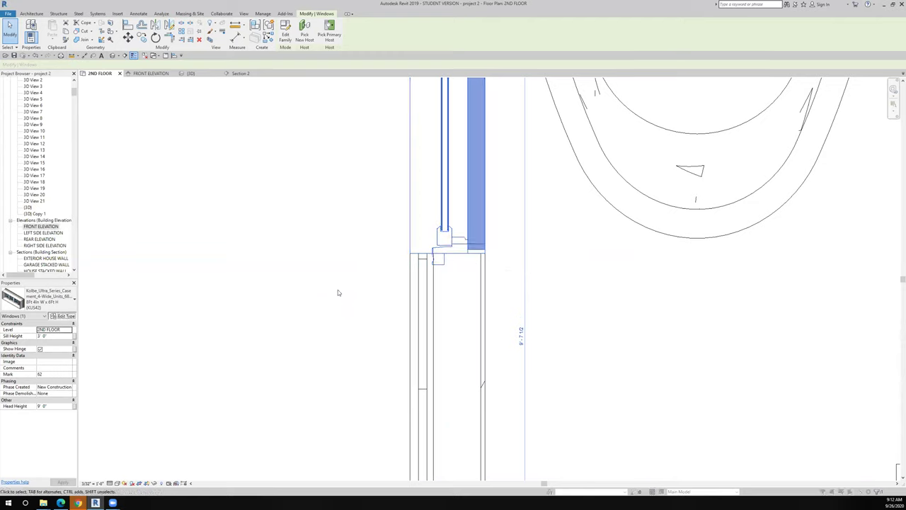
pyautogui.click(63, 316)
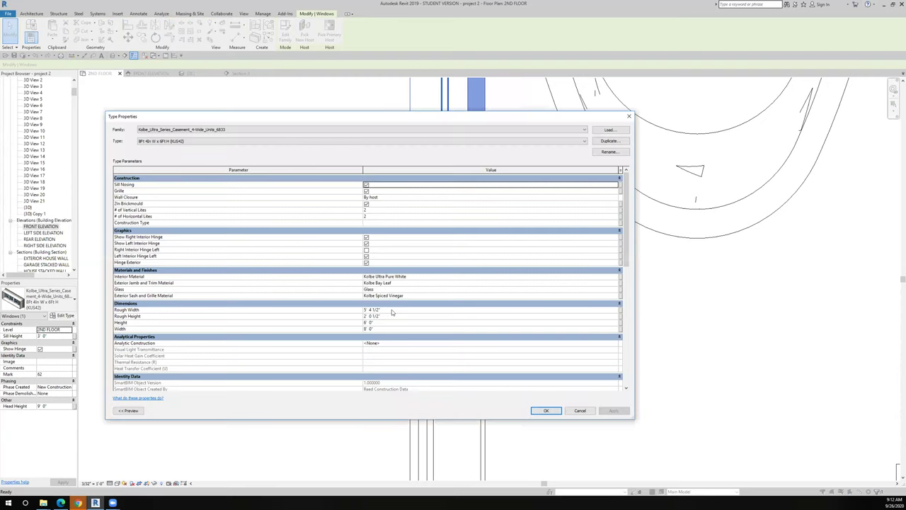
pyautogui.scroll(-3, 375, 352)
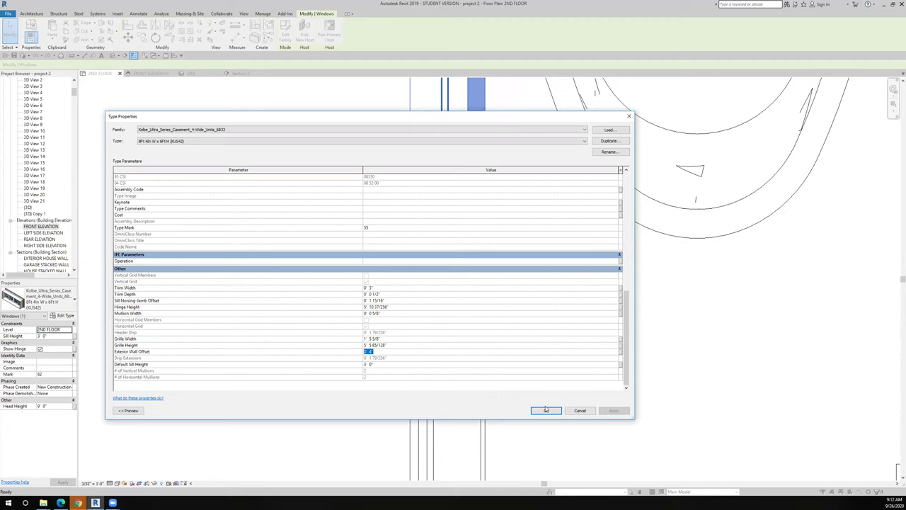
pyautogui.write('0')
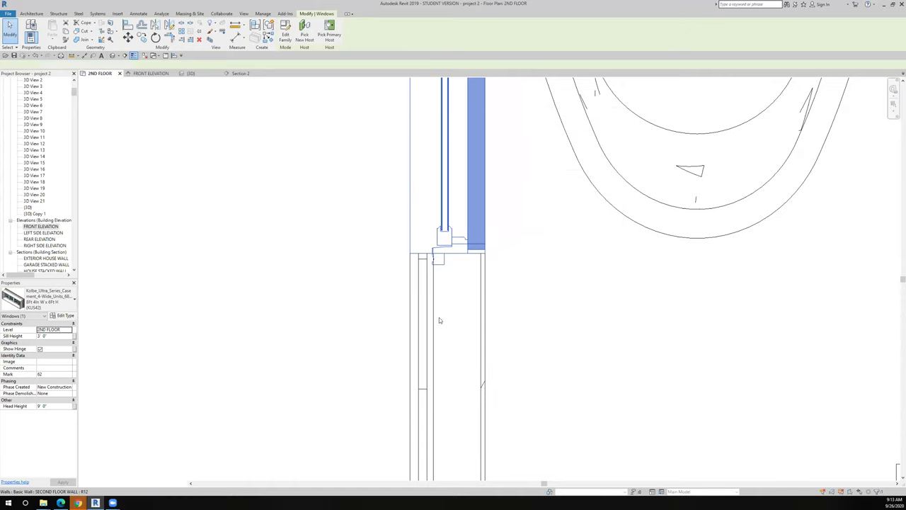
pyautogui.doubleClick(439, 320)
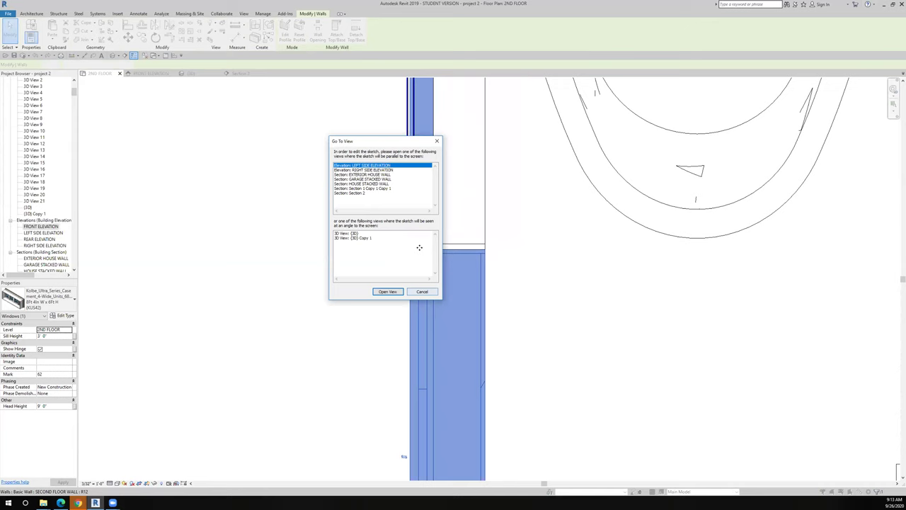
pyautogui.press('Escape')
pyautogui.press('Escape')
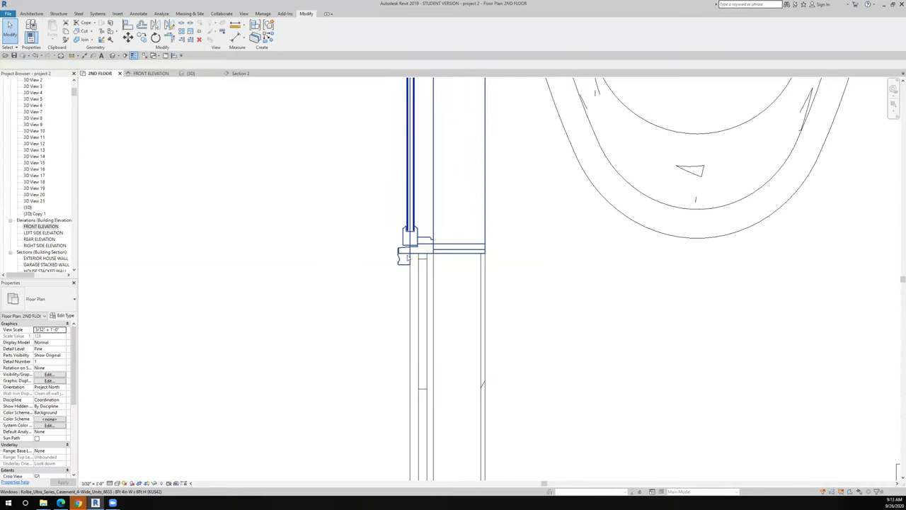
# Examine how the four-wide bathroom window sits in the exterior wall in the 2ND FLOOR plan and the 3D view.
pyautogui.scroll(-2, 405, 268)
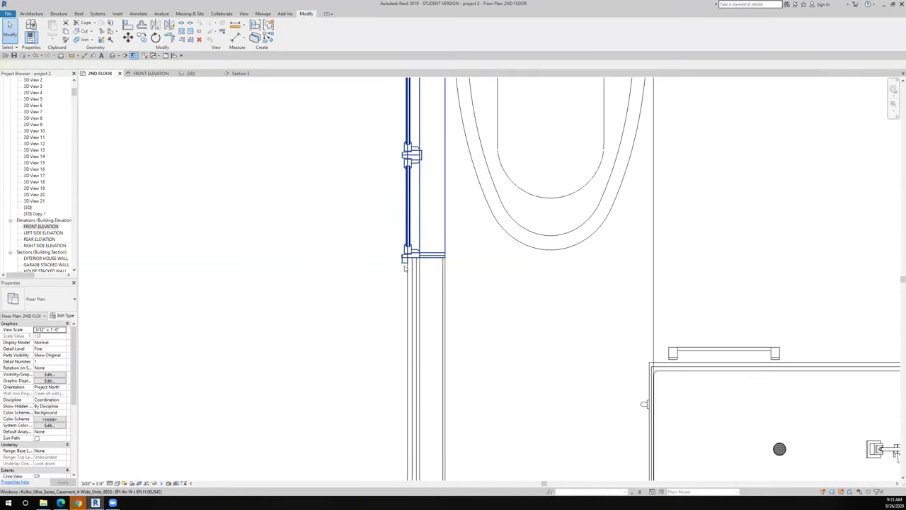
pyautogui.scroll(-3, 404, 268)
pyautogui.scroll(5, 406, 267)
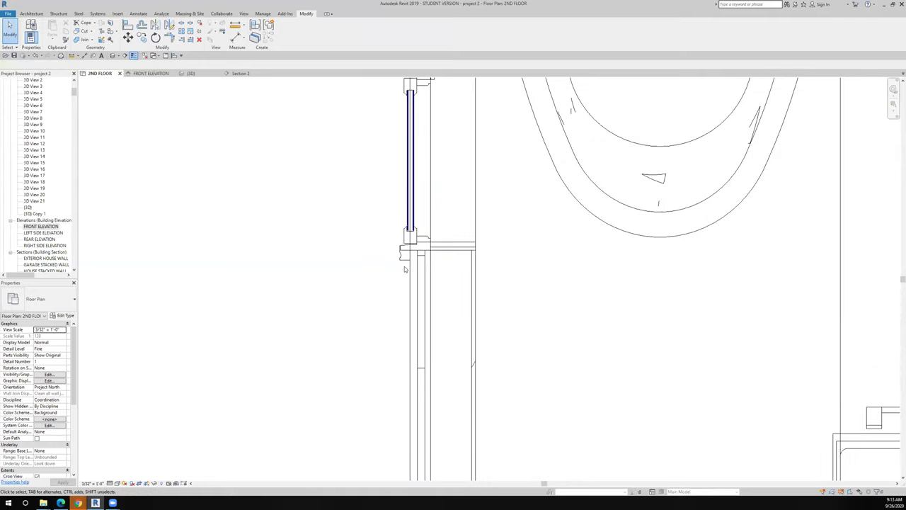
pyautogui.scroll(-4, 405, 268)
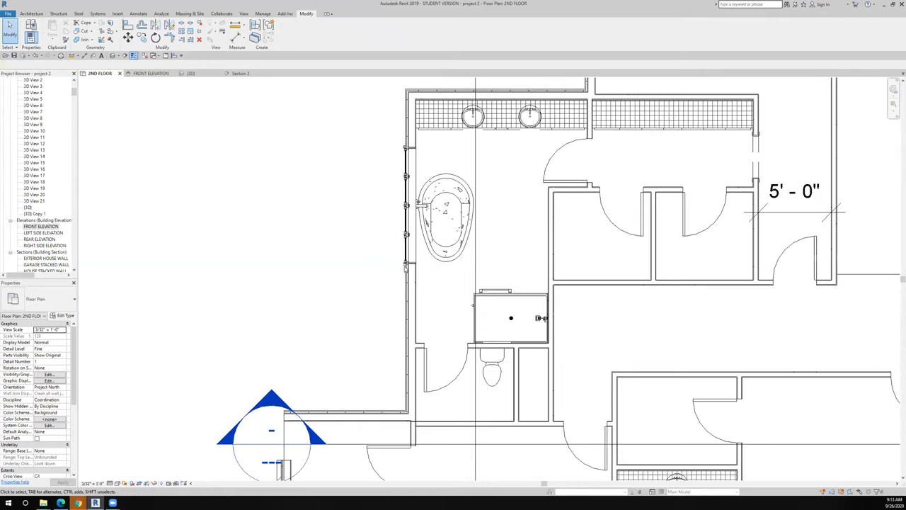
pyautogui.click(189, 73)
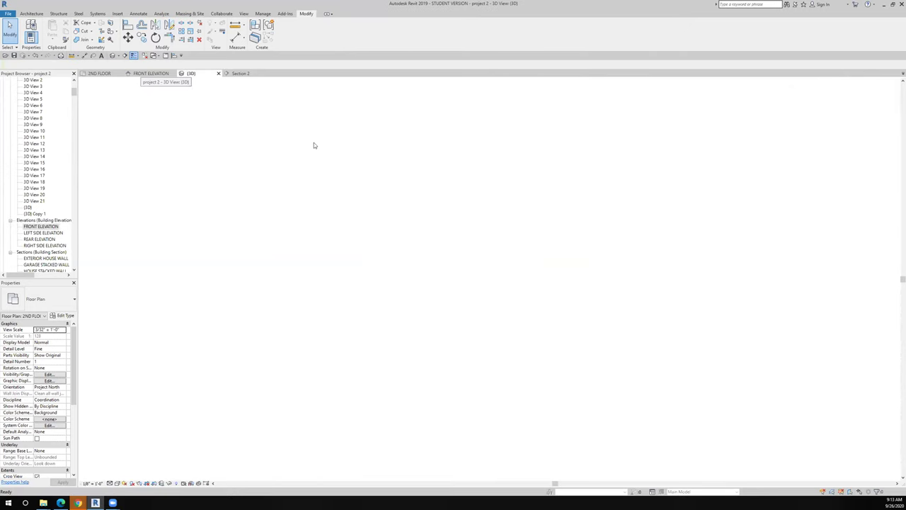
pyautogui.scroll(4, 328, 157)
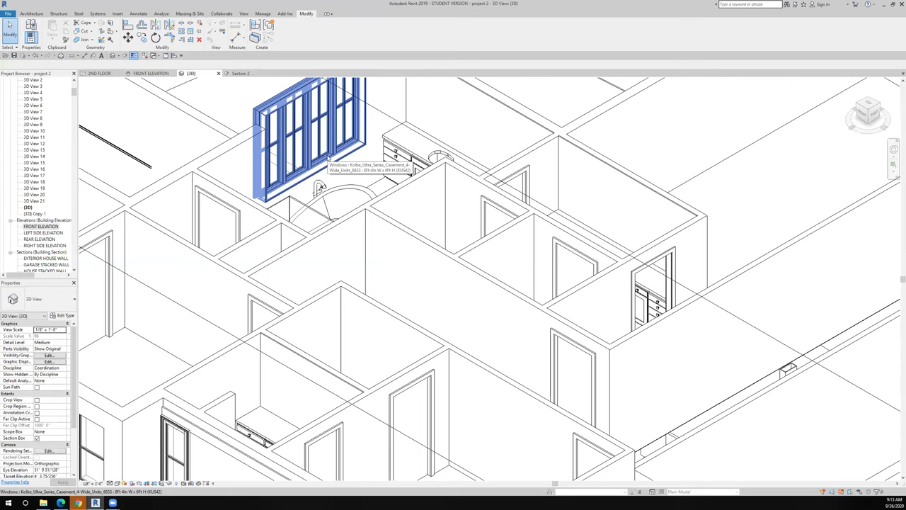
pyautogui.scroll(-1, 327, 157)
pyautogui.press('z')
pyautogui.press('f')
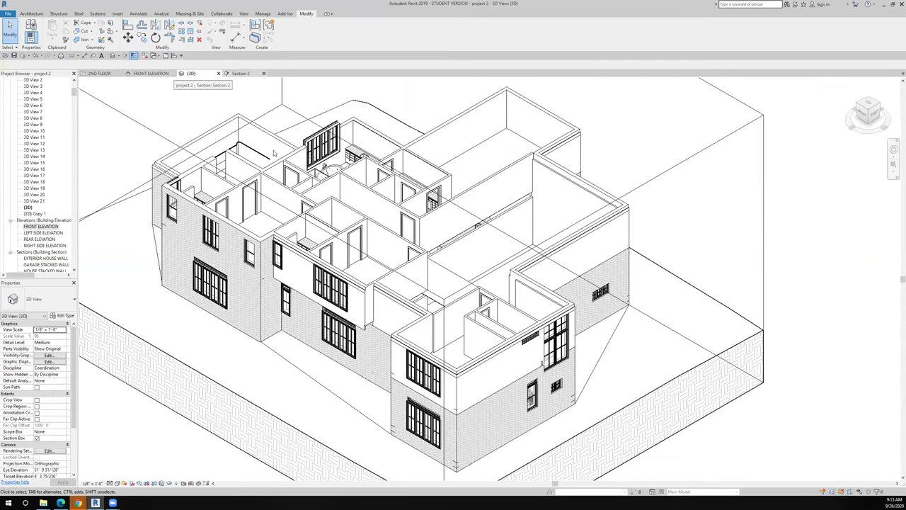
# In the Section 2 view, align the bottom of the four-wide bathtub window with the sill of the second-floor front window cut in section.
pyautogui.click(240, 74)
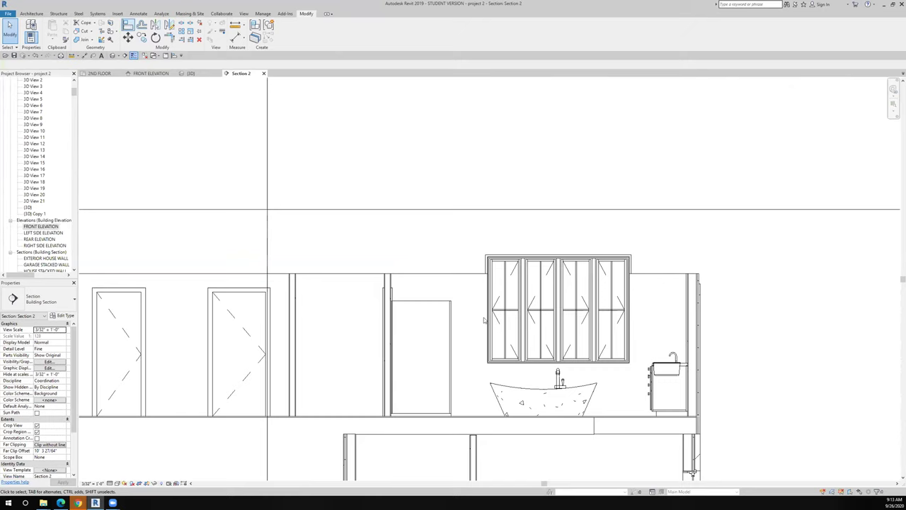
pyautogui.scroll(-2, 272, 312)
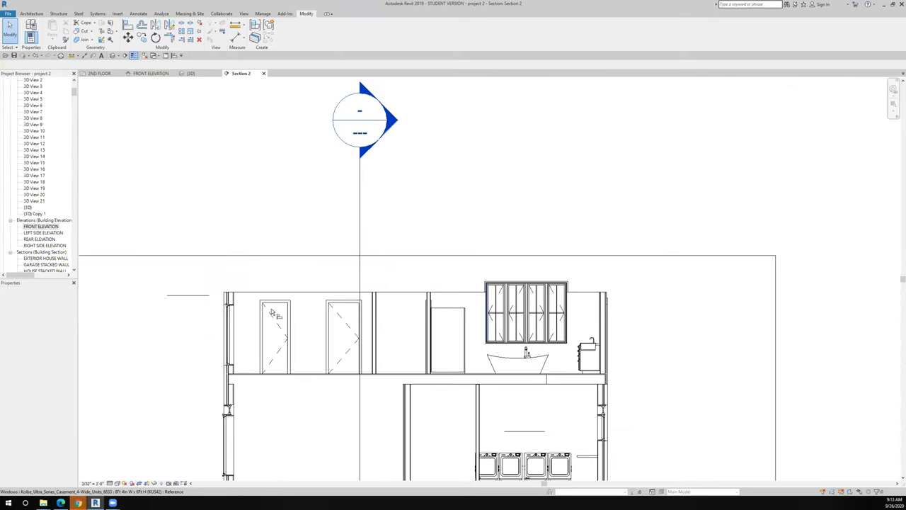
pyautogui.press('a')
pyautogui.press('l')
pyautogui.scroll(3, 262, 311)
pyautogui.scroll(1, 256, 310)
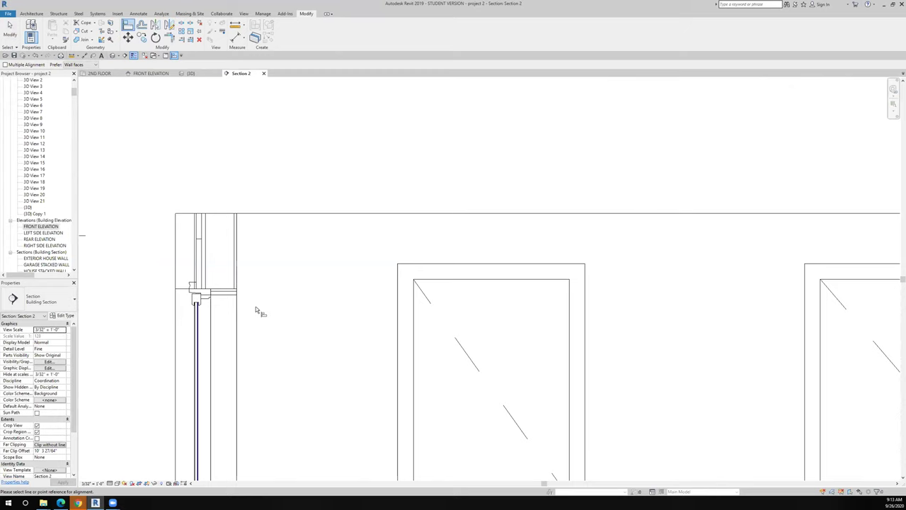
pyautogui.scroll(-3, 257, 309)
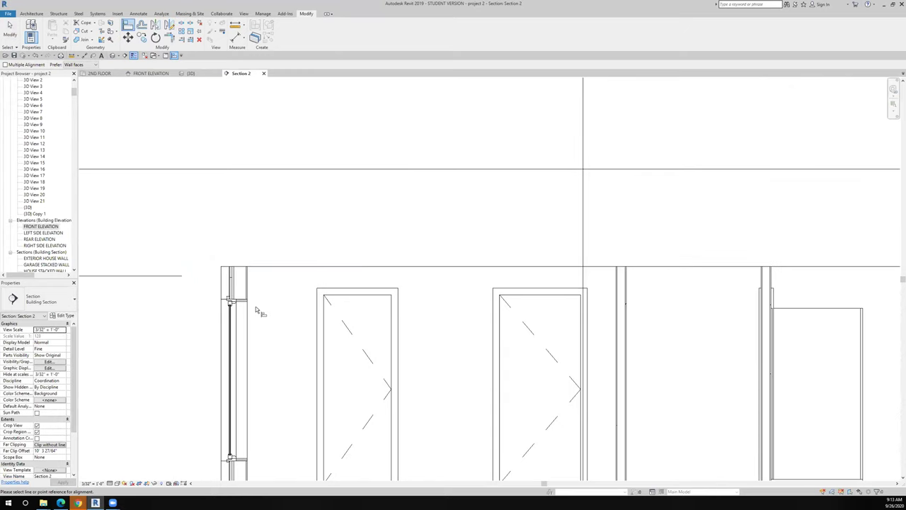
pyautogui.scroll(-2, 257, 309)
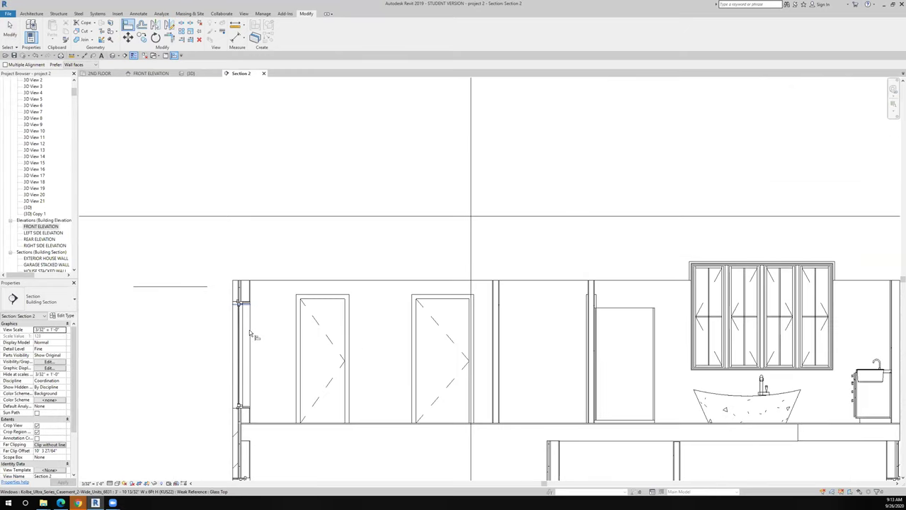
pyautogui.scroll(3, 234, 416)
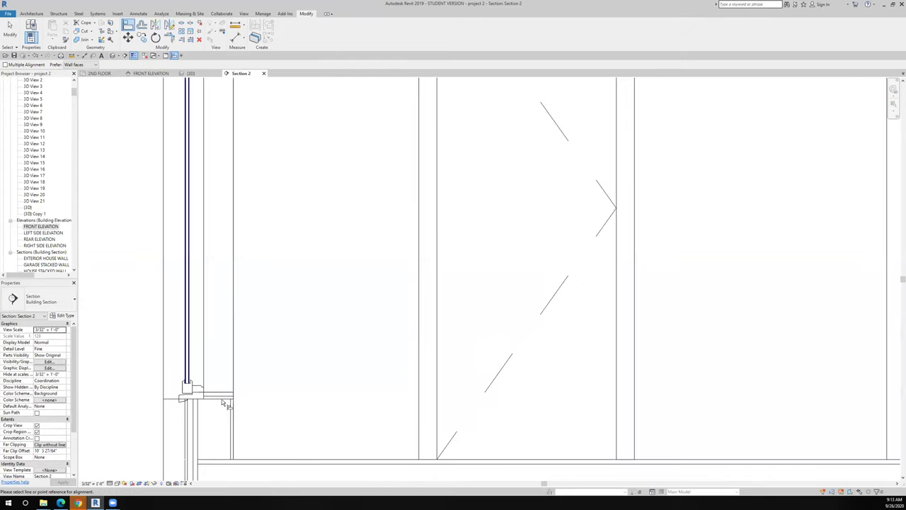
pyautogui.click(684, 383)
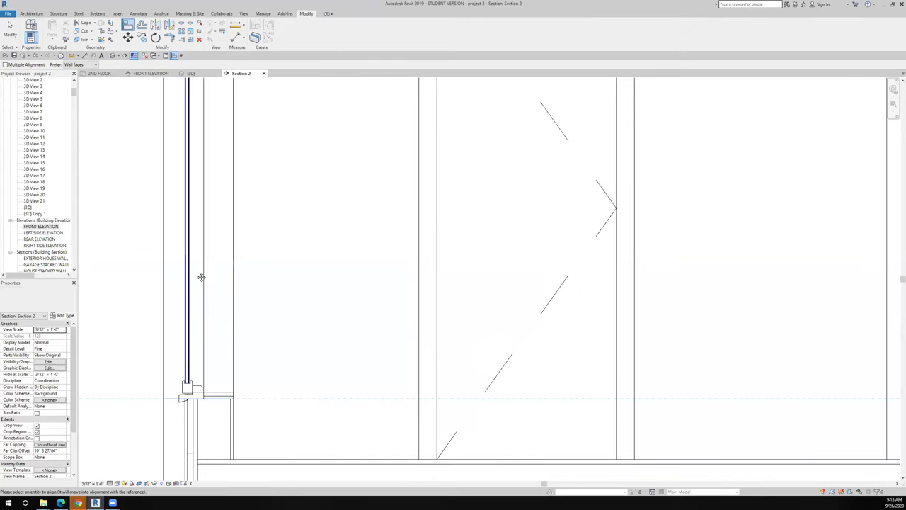
pyautogui.scroll(-2, 201, 276)
pyautogui.moveTo(201, 277); pyautogui.dragTo(557, 202, button='middle')
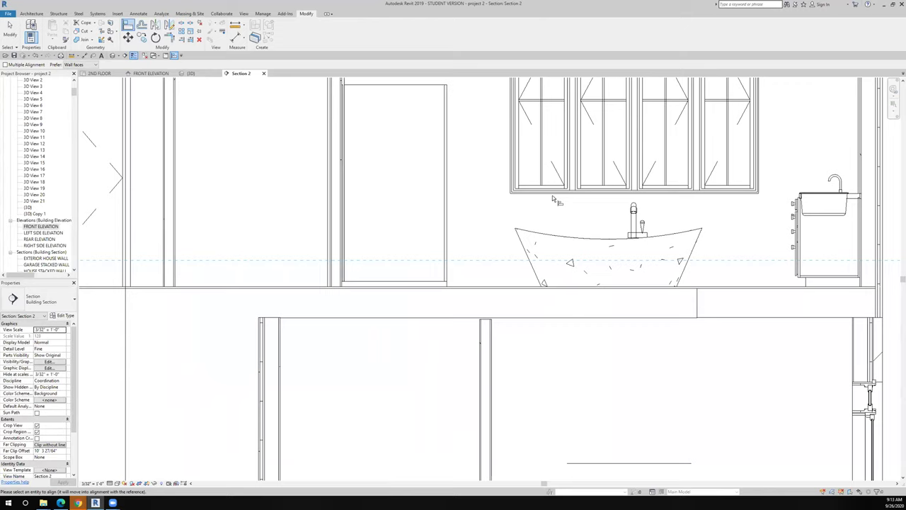
pyautogui.click(487, 227)
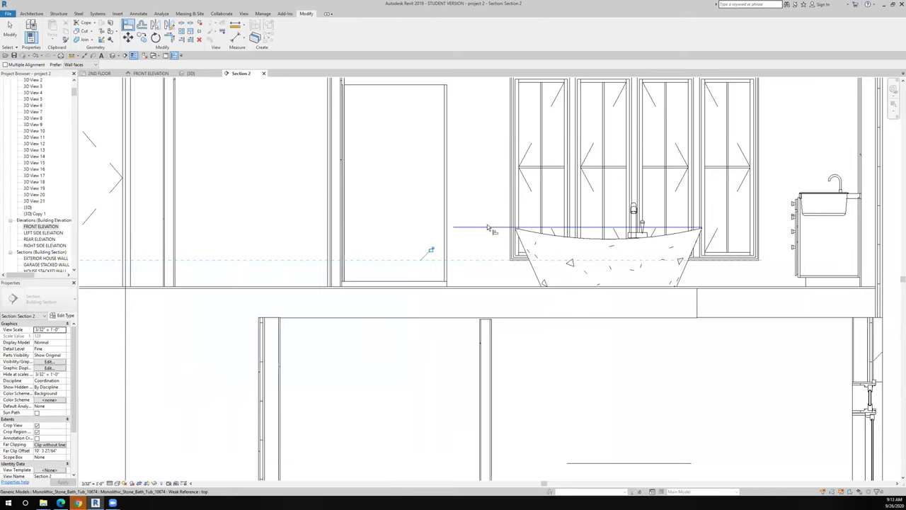
pyautogui.scroll(-3, 487, 227)
pyautogui.scroll(-2, 506, 240)
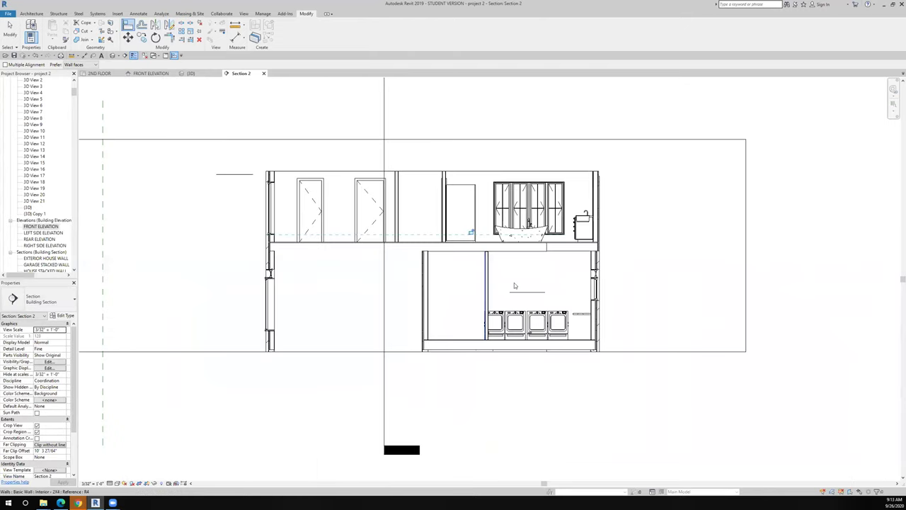
pyautogui.press('Escape')
pyautogui.click(665, 251)
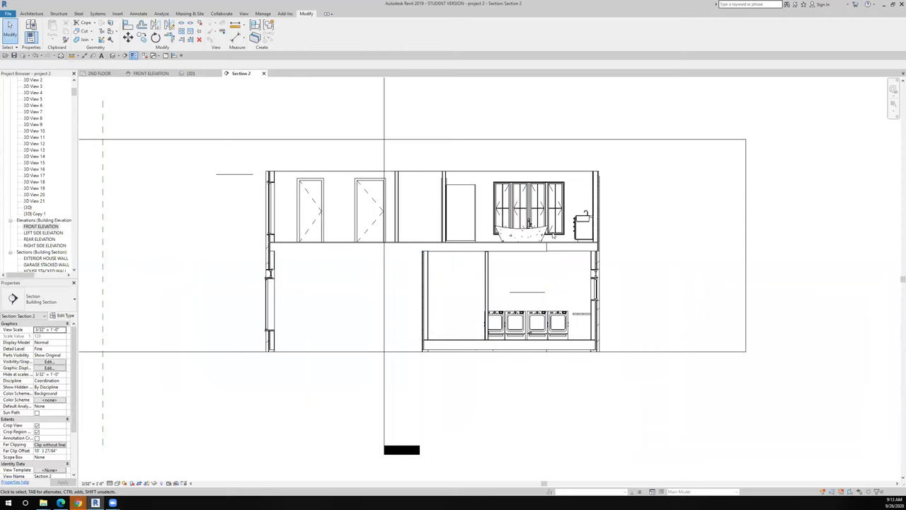
# Return to the 2ND FLOOR plan.
pyautogui.click(111, 75)
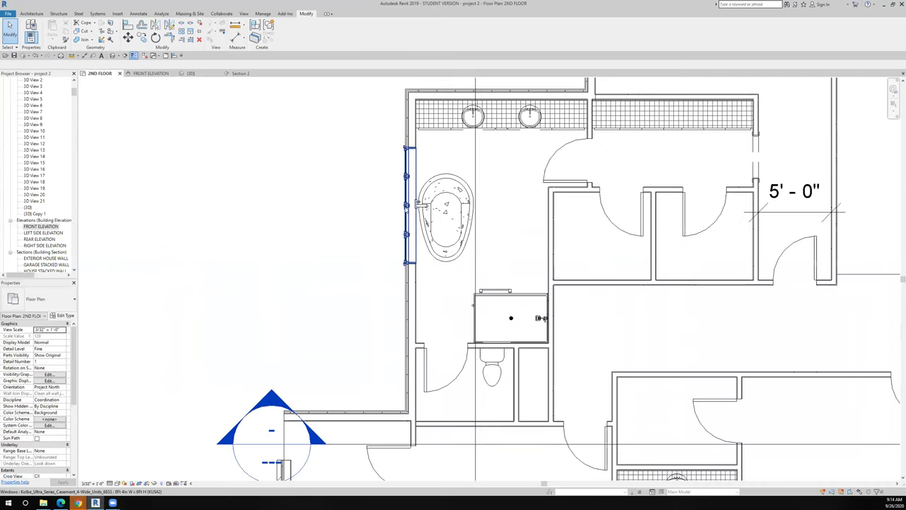
pyautogui.click(130, 26)
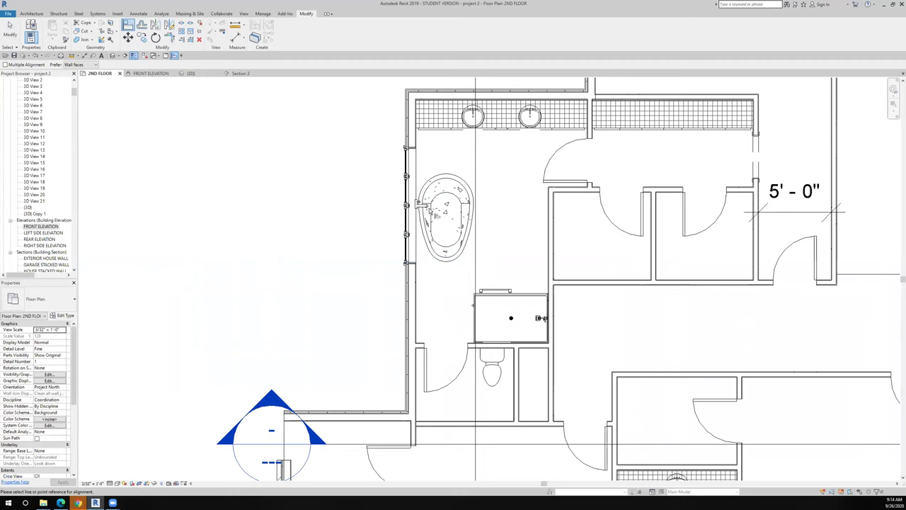
pyautogui.scroll(-3, 427, 205)
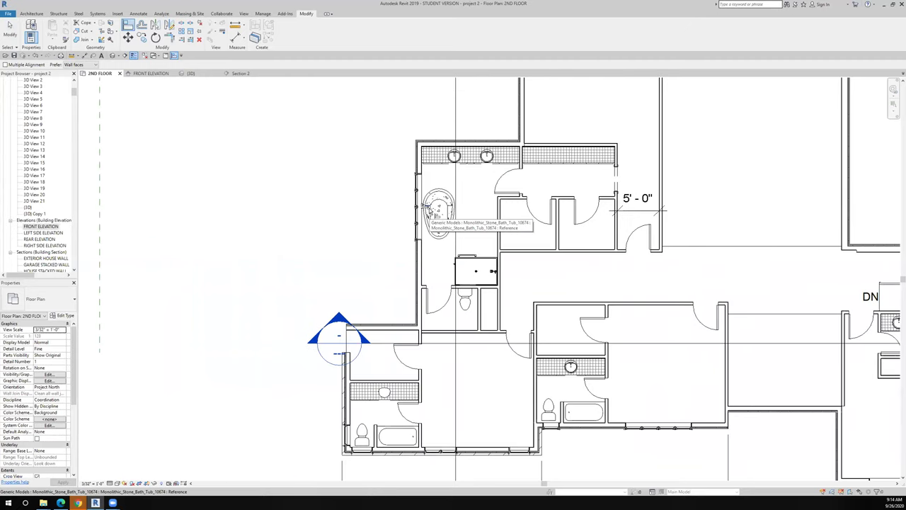
pyautogui.scroll(2, 428, 209)
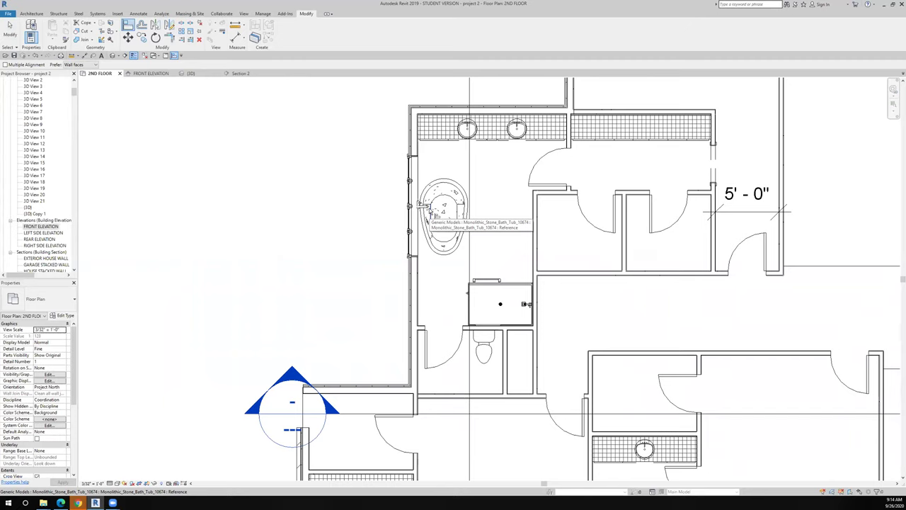
pyautogui.scroll(1, 428, 211)
pyautogui.scroll(-3, 427, 210)
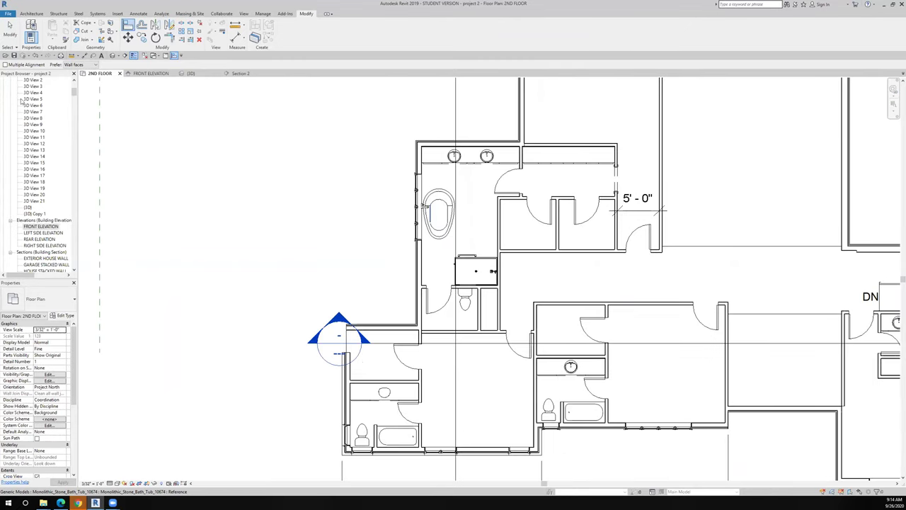
pyautogui.click(12, 34)
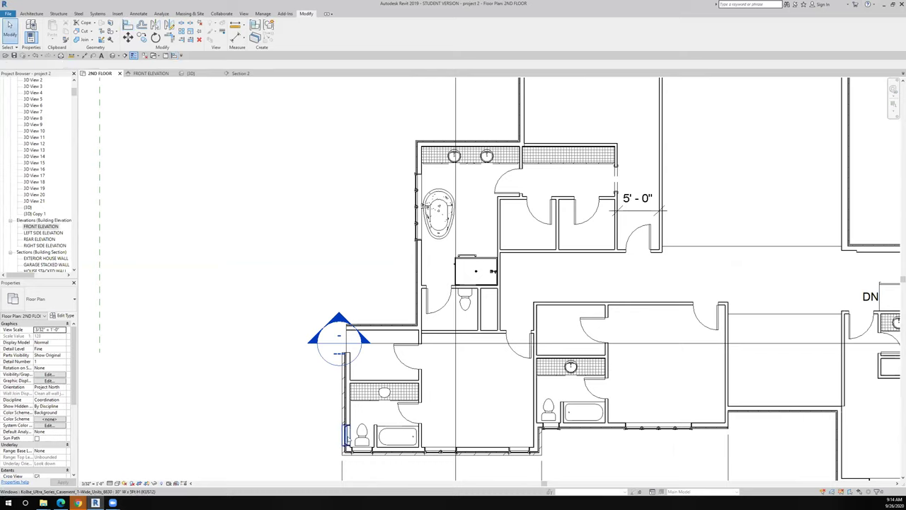
# Place a copy of the 30" W x 5Ft H one-wide casement in the exterior wall beside the toilet room door, clearing the cutting error by deleting the flagged instance.
pyautogui.click(346, 436)
pyautogui.rightClick(348, 435)
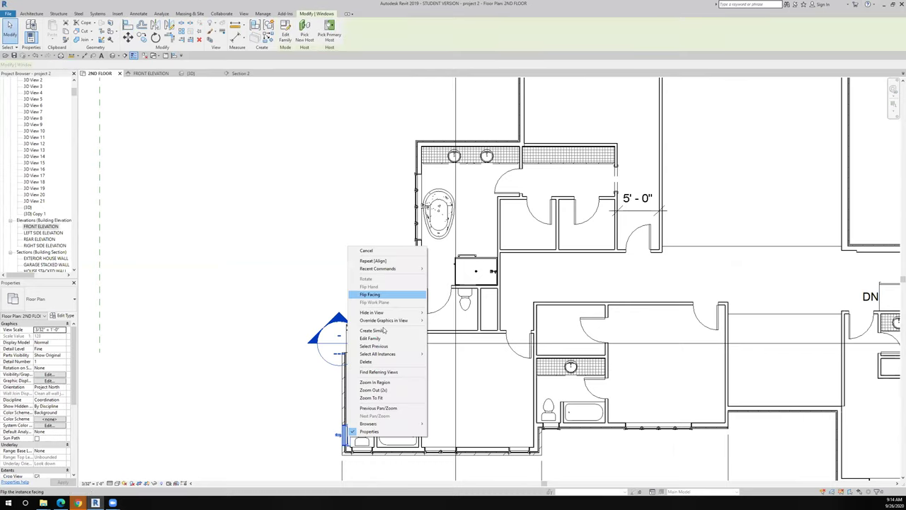
pyautogui.click(414, 294)
pyautogui.press('c')
pyautogui.press('s')
pyautogui.scroll(2, 421, 308)
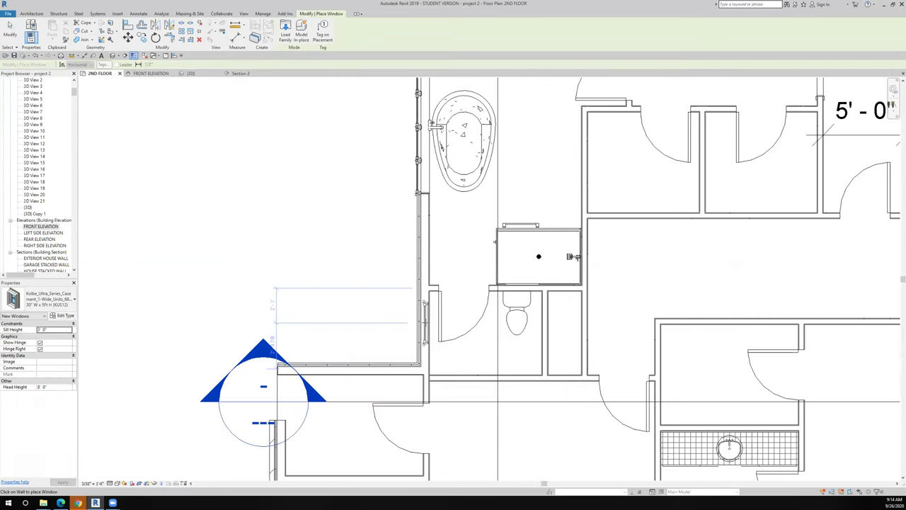
pyautogui.click(425, 324)
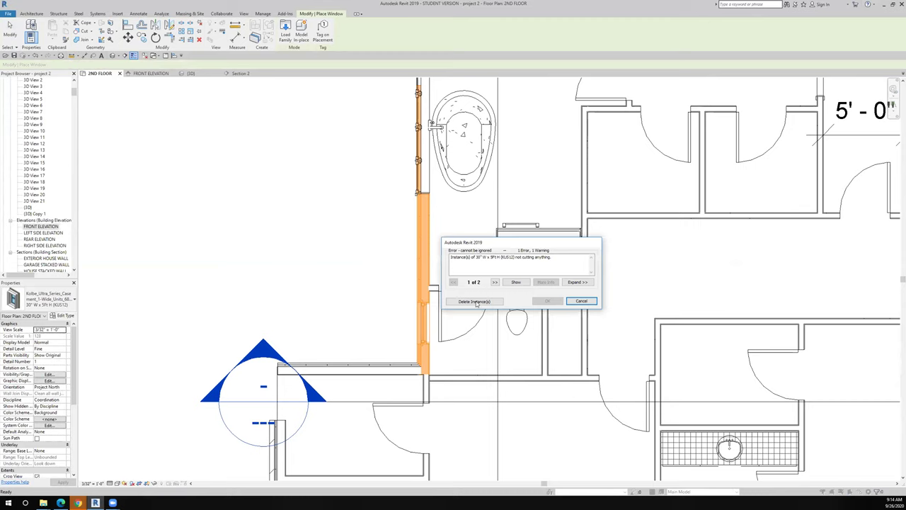
pyautogui.click(475, 302)
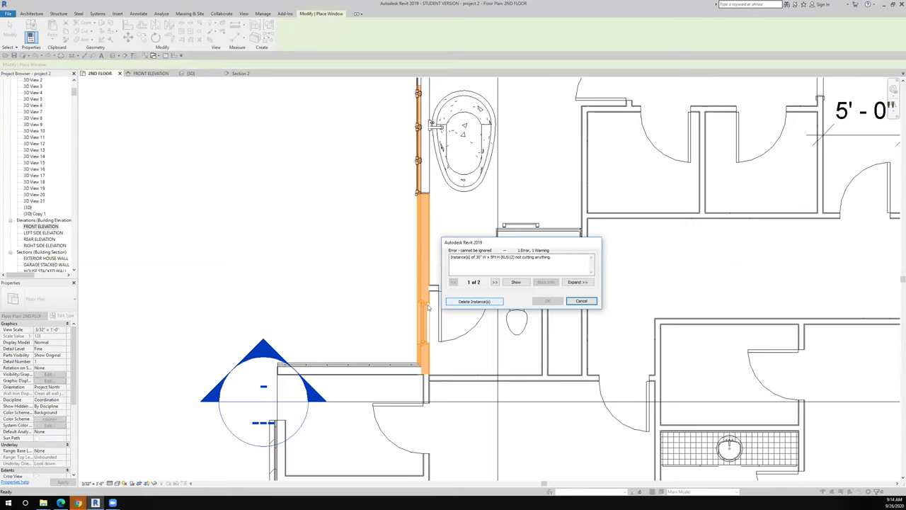
# Set the Exterior Wall Offset of the new 30" W x 5Ft H casement's type to 0.
pyautogui.scroll(3, 431, 315)
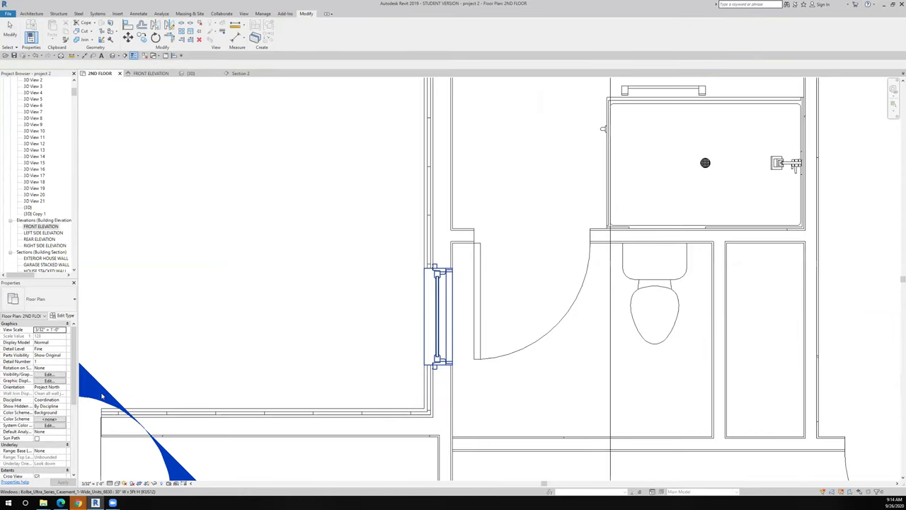
pyautogui.click(434, 315)
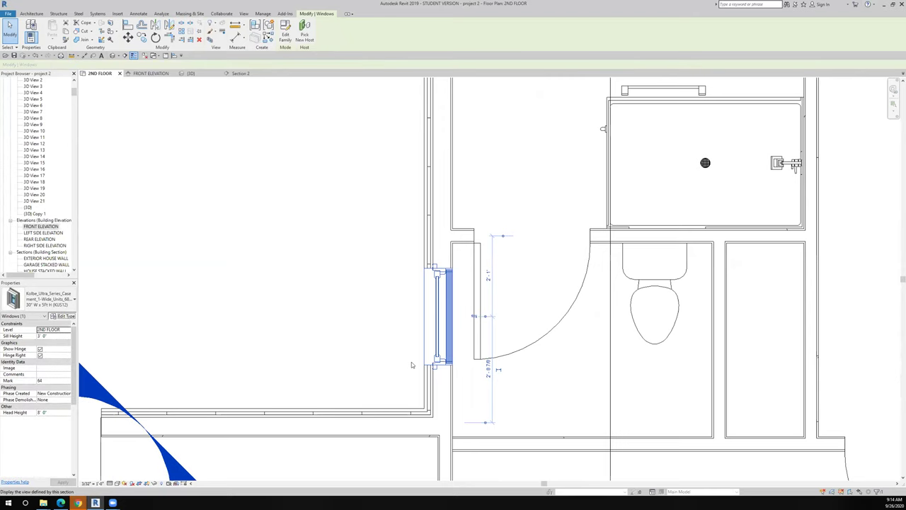
pyautogui.click(62, 315)
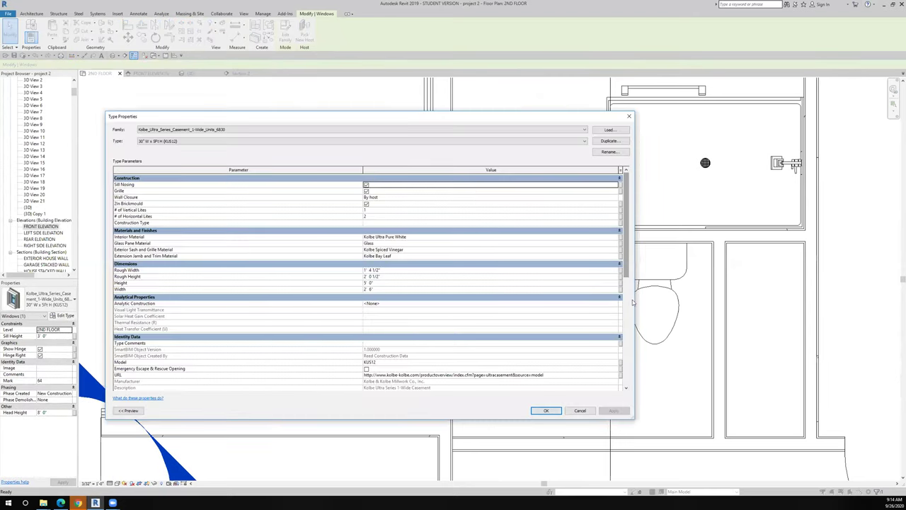
pyautogui.scroll(-8, 624, 383)
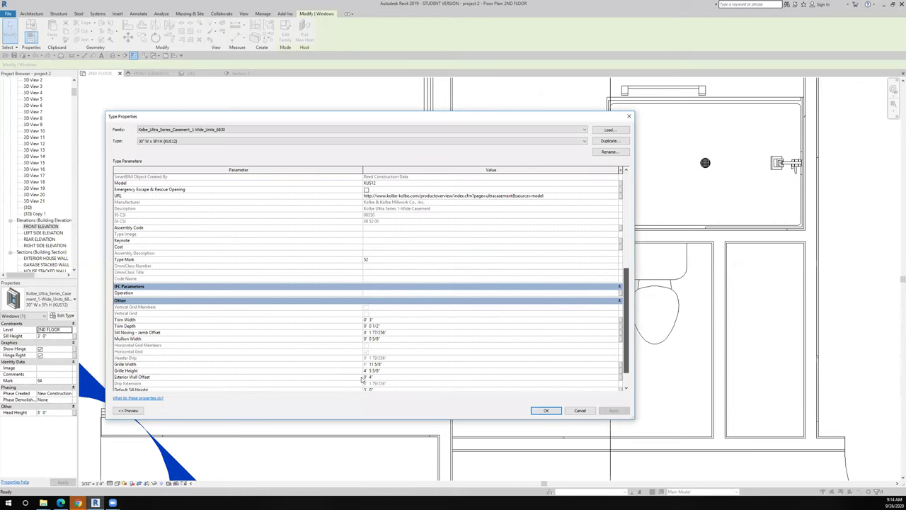
pyautogui.scroll(-3, 386, 368)
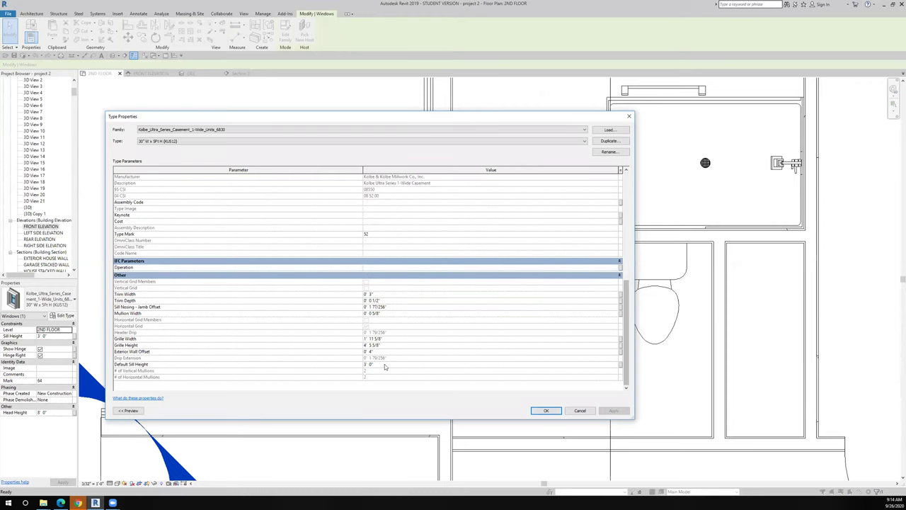
pyautogui.click(341, 352)
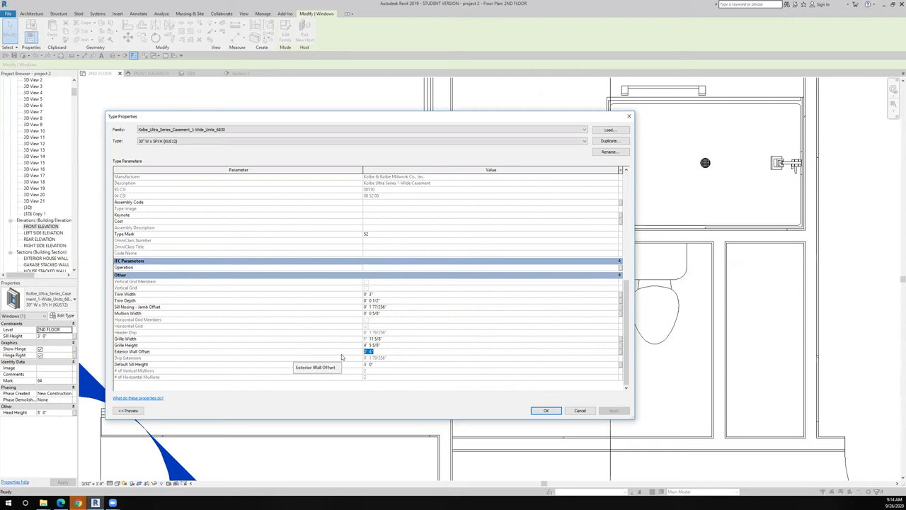
pyautogui.write('0')
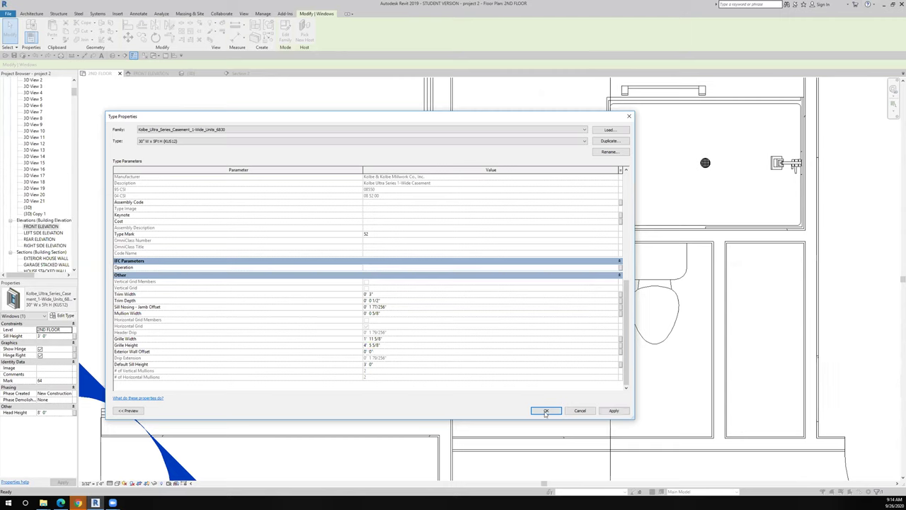
pyautogui.click(545, 412)
# In the Section 2 view, move the Section 1 line so it cuts through the new one-wide casement, and open Section 1.
pyautogui.scroll(-4, 544, 414)
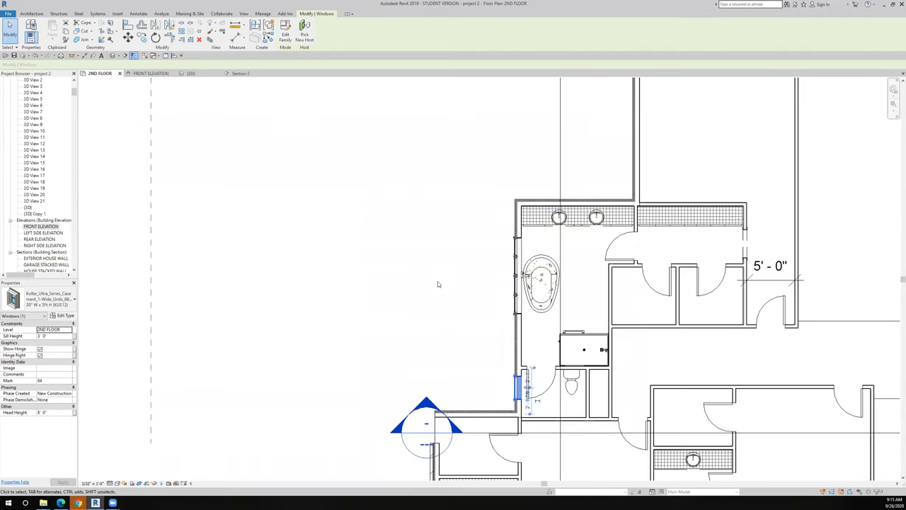
pyautogui.hotkey('ctrl', 'Tab')
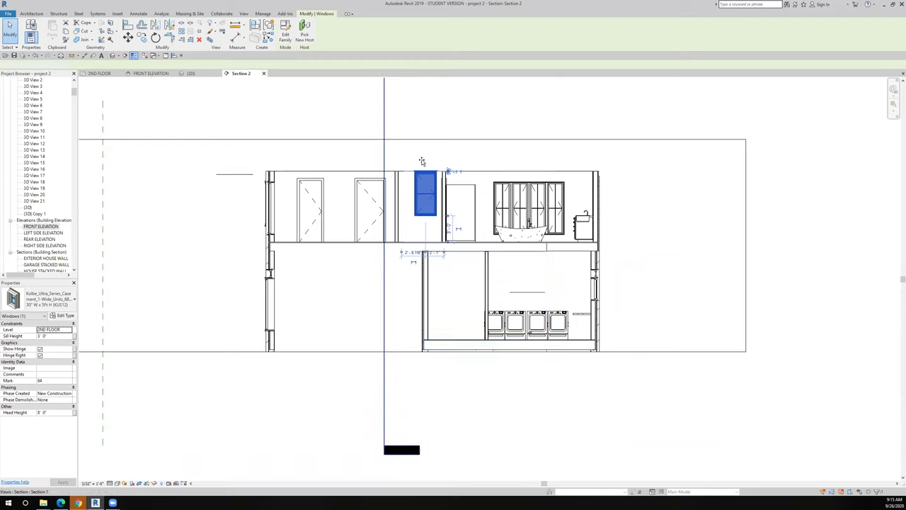
pyautogui.click(423, 161)
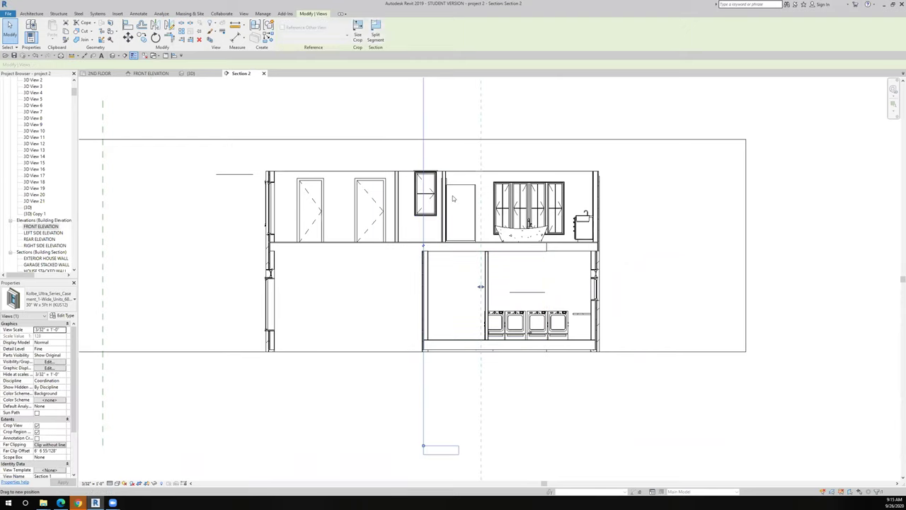
pyautogui.rightClick(424, 162)
pyautogui.click(454, 201)
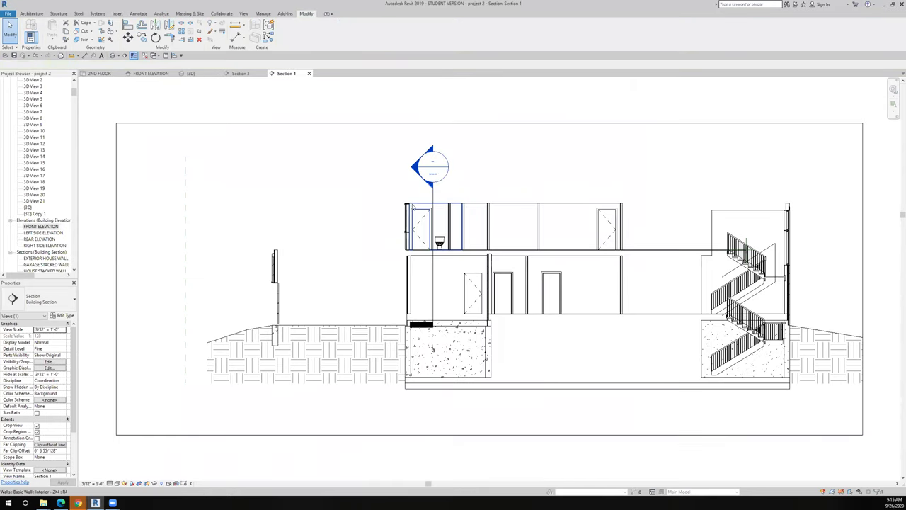
# In Section 1, align the top of the new one-wide casement with the top of the two-wide casement at the stairs.
pyautogui.scroll(-5, 412, 207)
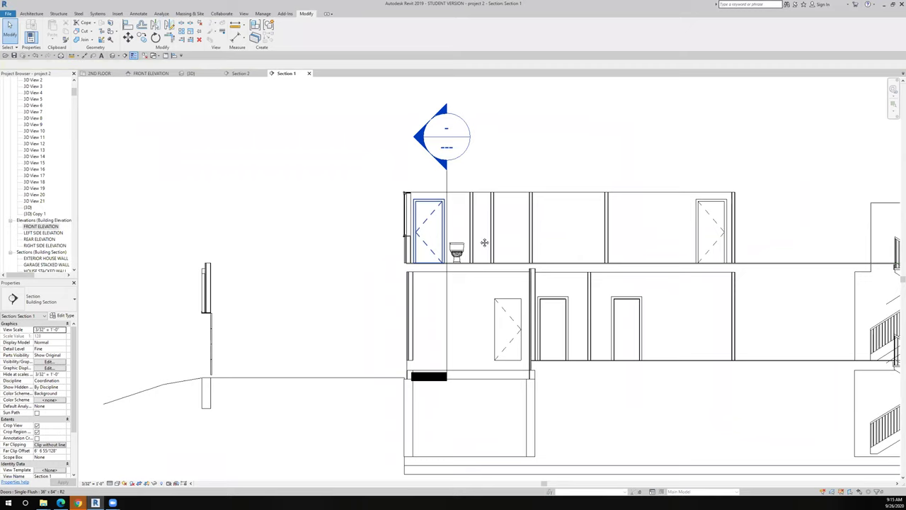
pyautogui.moveTo(671, 209); pyautogui.dragTo(539, 230, button='middle')
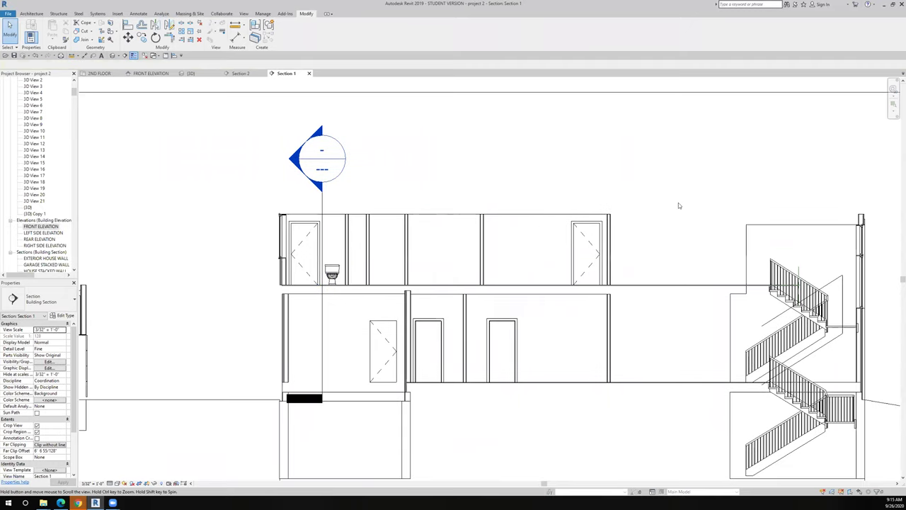
pyautogui.scroll(3, 678, 205)
pyautogui.scroll(2, 664, 221)
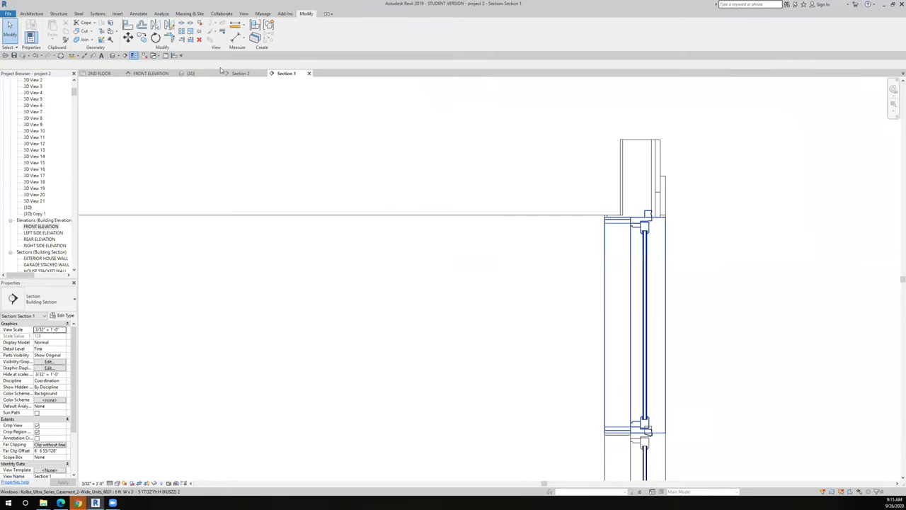
pyautogui.scroll(2, 663, 220)
pyautogui.click(131, 26)
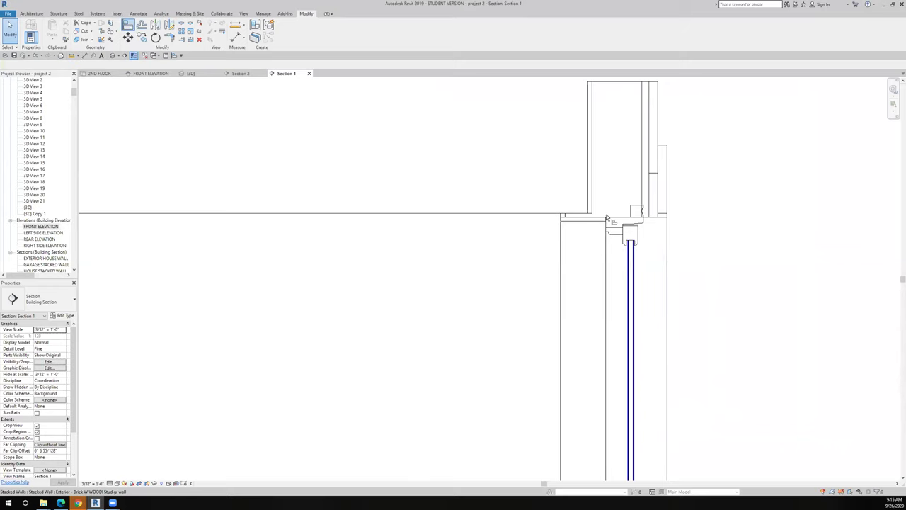
pyautogui.click(599, 219)
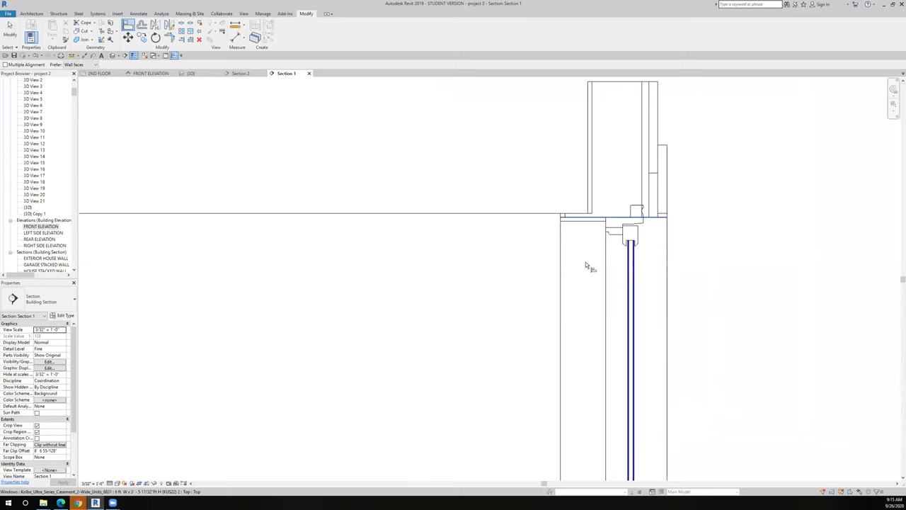
pyautogui.scroll(-3, 588, 263)
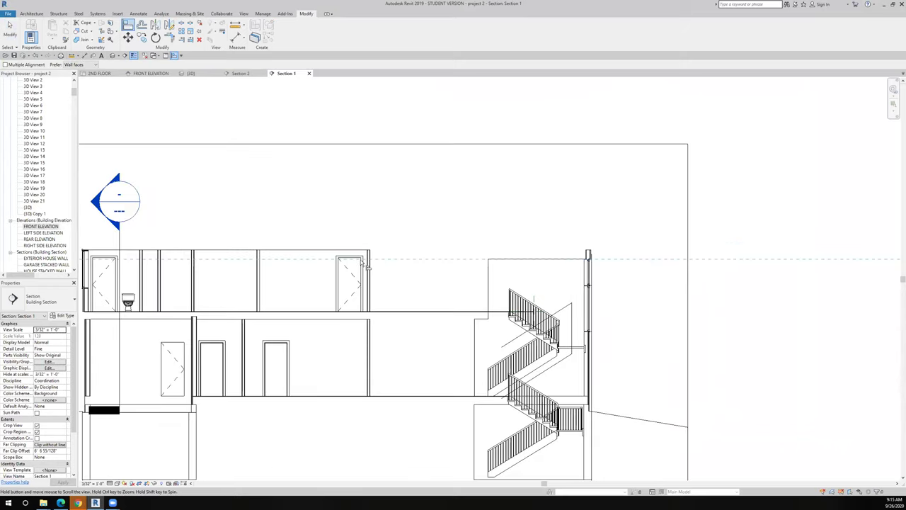
pyautogui.scroll(3, 329, 248)
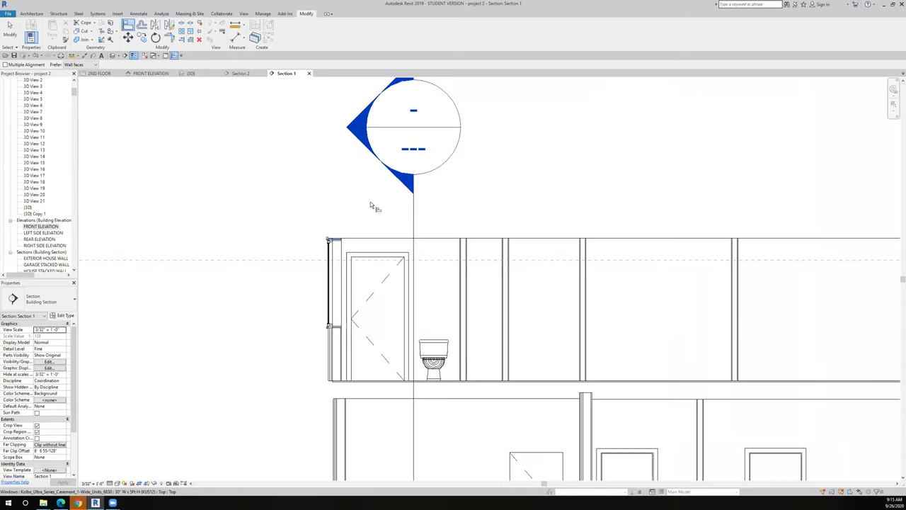
pyautogui.scroll(3, 372, 205)
pyautogui.click(390, 259)
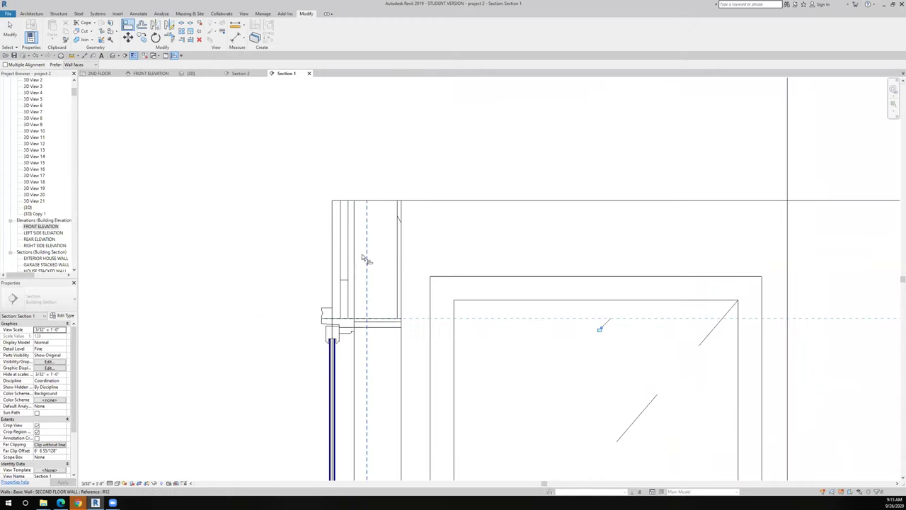
# Examine the four-wide and one-wide bathroom windows in the 3D view from inside and outside the exterior wall.
pyautogui.scroll(-5, 363, 258)
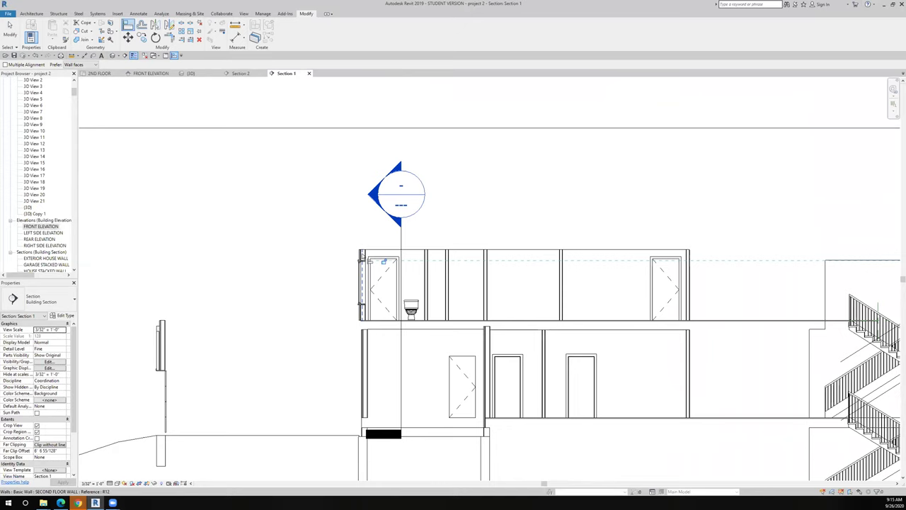
pyautogui.scroll(-4, 361, 260)
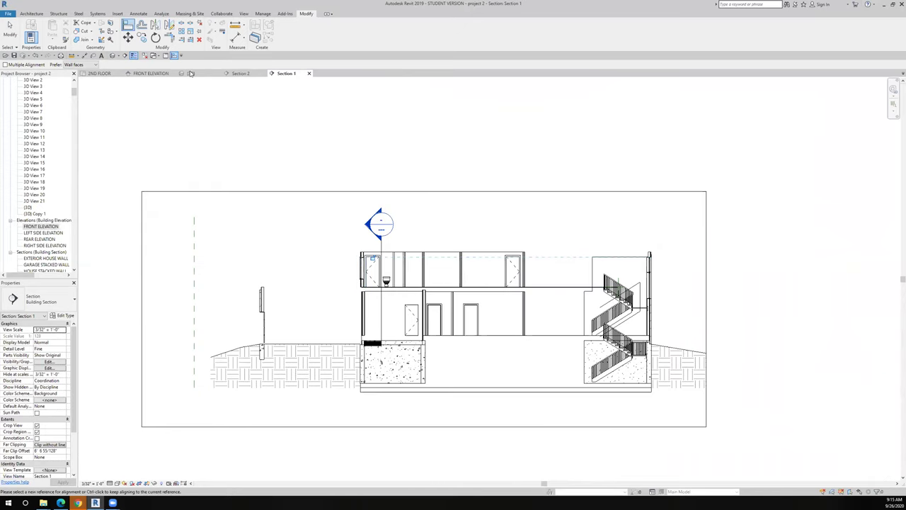
pyautogui.hotkey('ctrl', 'Tab')
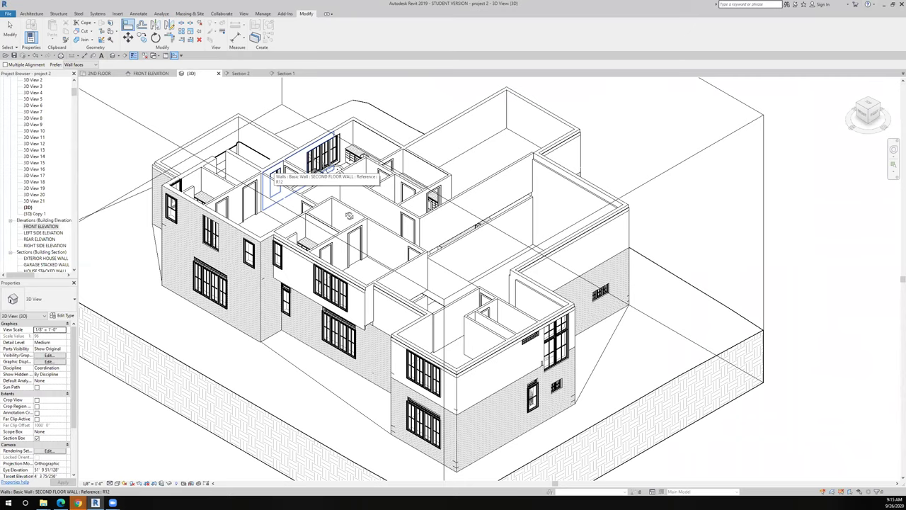
pyautogui.click(349, 215)
pyautogui.keyDown('shift'); pyautogui.moveTo(322, 232); pyautogui.dragTo(298, 241, button='middle'); pyautogui.keyUp('shift')
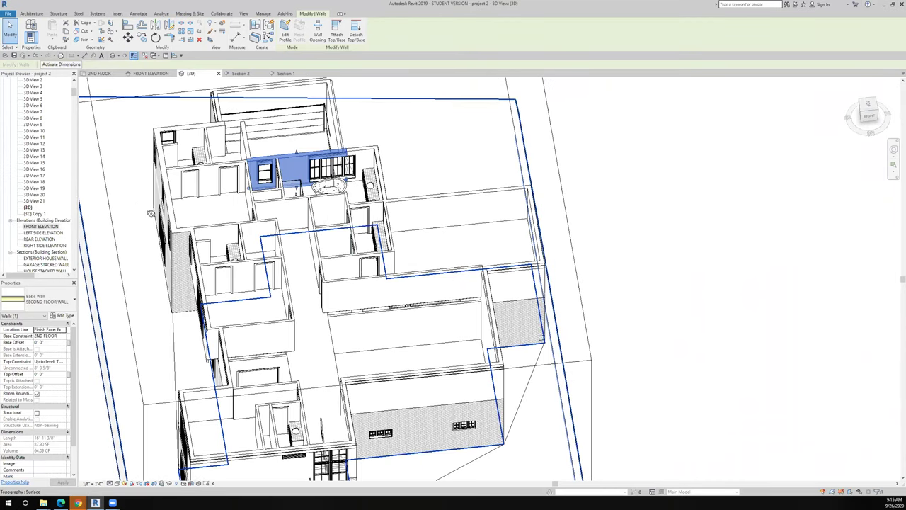
pyautogui.keyDown('shift'); pyautogui.moveTo(390, 240); pyautogui.dragTo(390, 240, button='middle'); pyautogui.keyUp('shift')
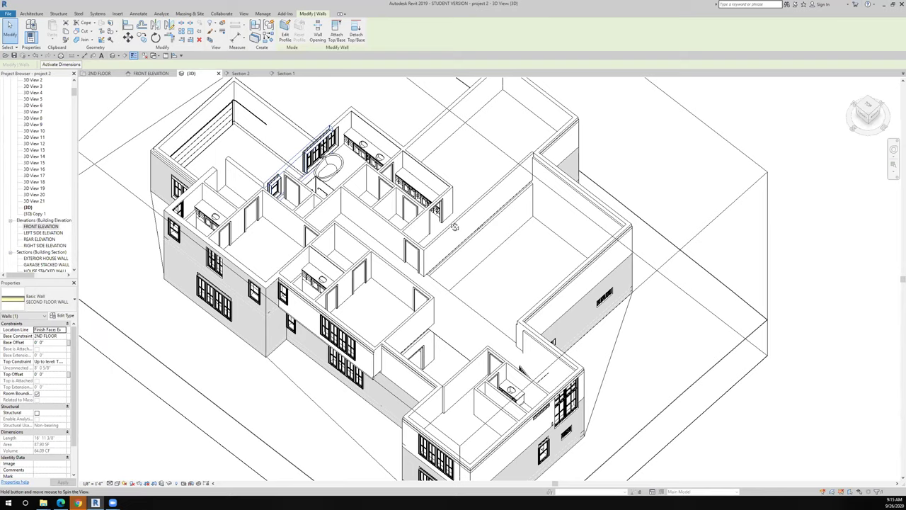
pyautogui.scroll(3, 483, 209)
pyautogui.keyDown('shift'); pyautogui.moveTo(483, 209); pyautogui.dragTo(507, 176, button='middle'); pyautogui.keyUp('shift')
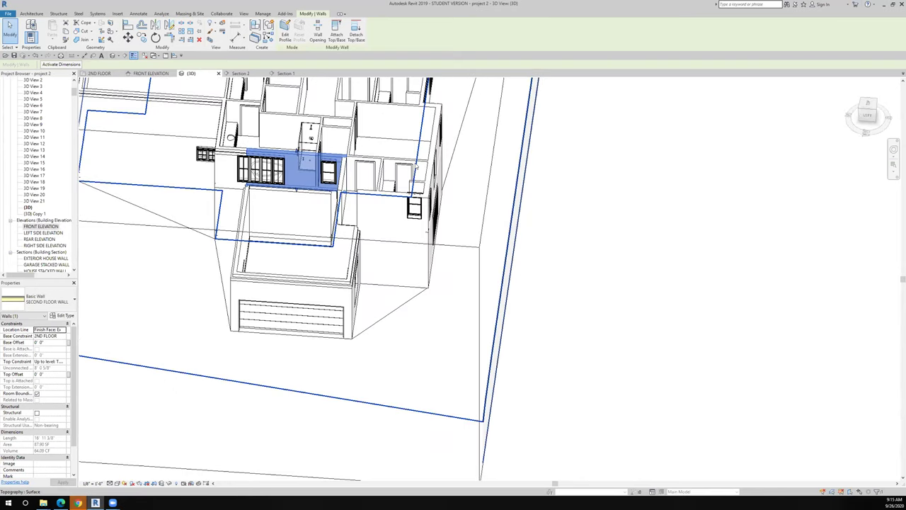
# Open the Left Side Elevation to check which part of the house it shows.
pyautogui.keyDown('shift'); pyautogui.moveTo(416, 167); pyautogui.dragTo(93, 294, button='middle'); pyautogui.keyUp('shift')
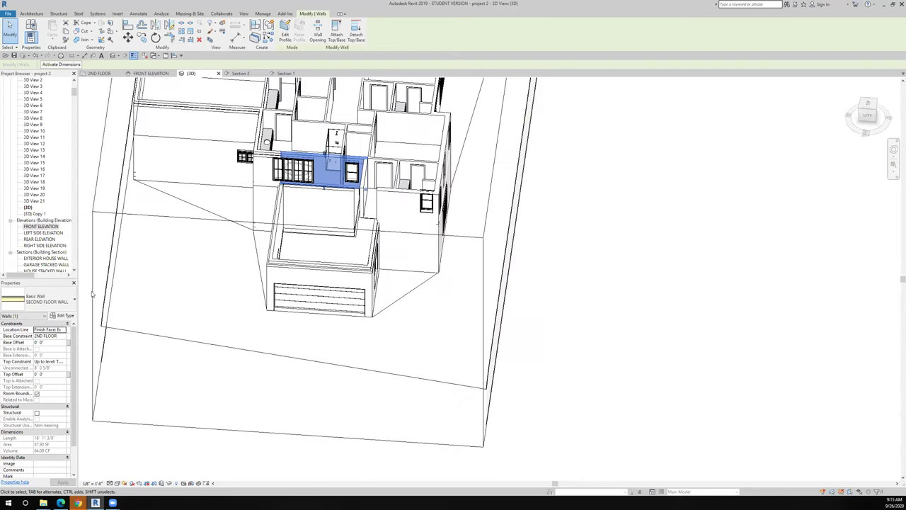
pyautogui.click(51, 237)
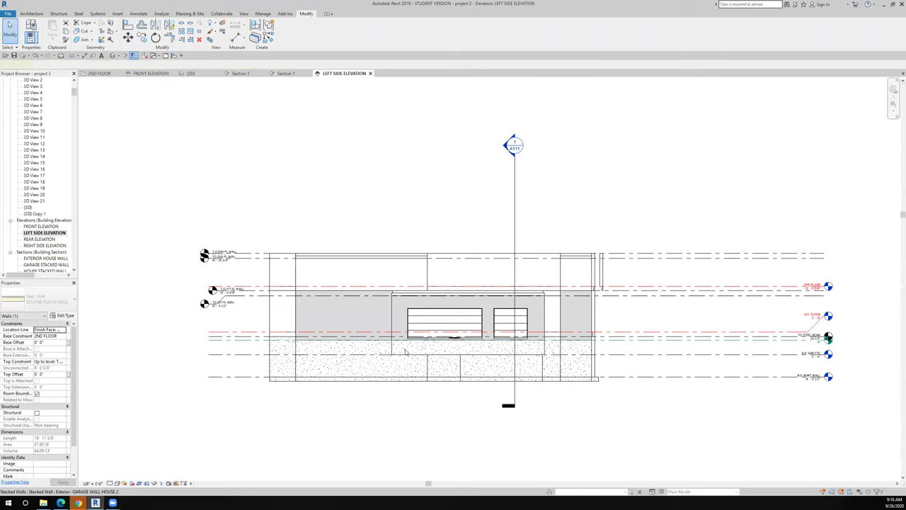
pyautogui.click(405, 351)
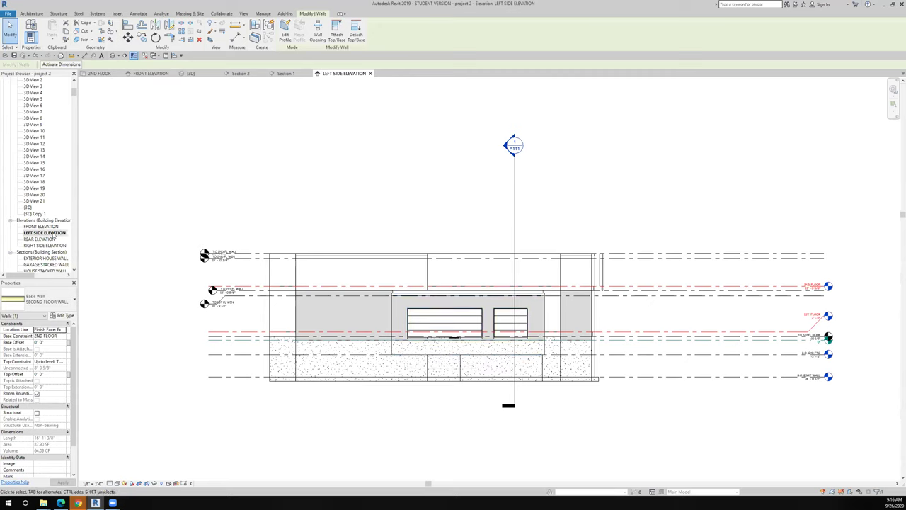
# In the 2ND FLOOR plan, extend the crop region's left edge outward to take in the area where the elevation markers stand.
pyautogui.click(110, 75)
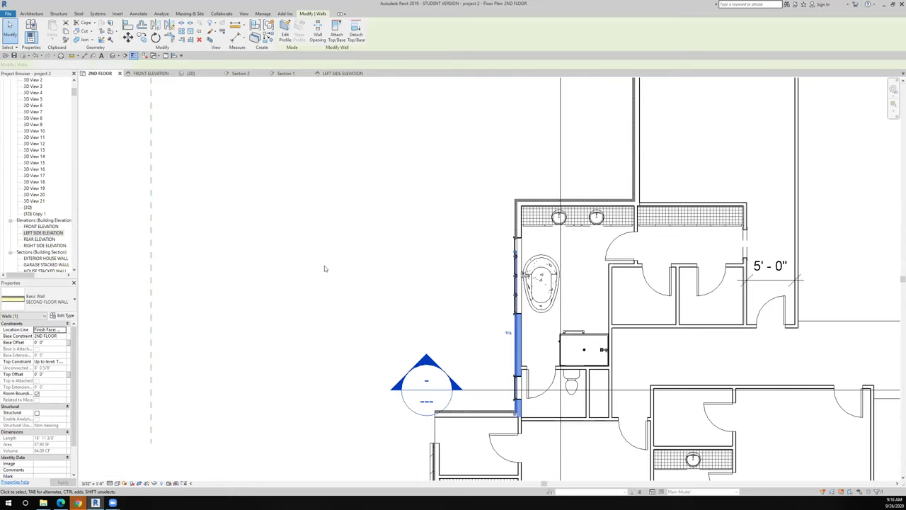
pyautogui.scroll(-10, 324, 268)
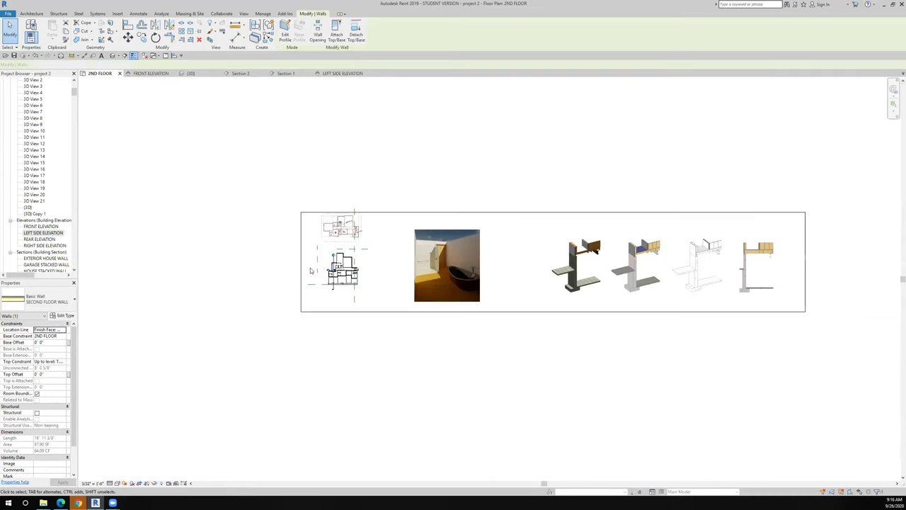
pyautogui.scroll(-2, 310, 271)
pyautogui.click(310, 263)
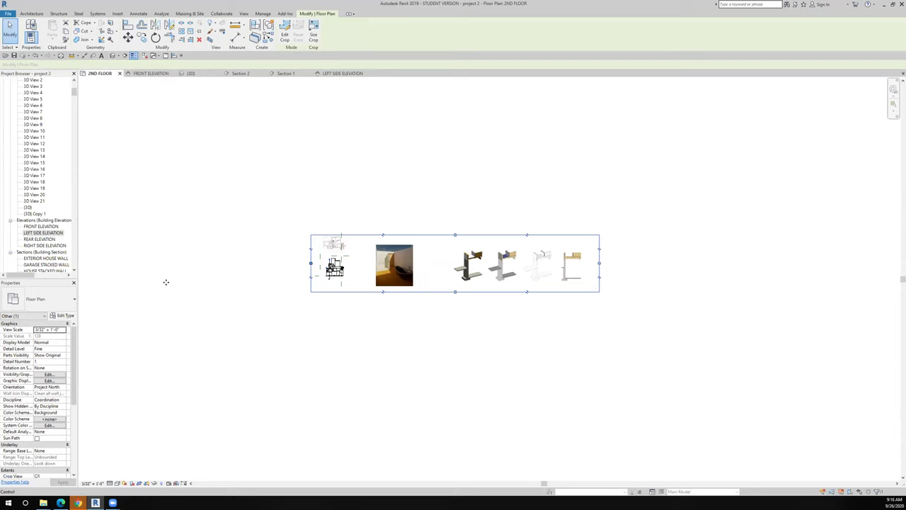
pyautogui.moveTo(310, 263); pyautogui.dragTo(165, 282)
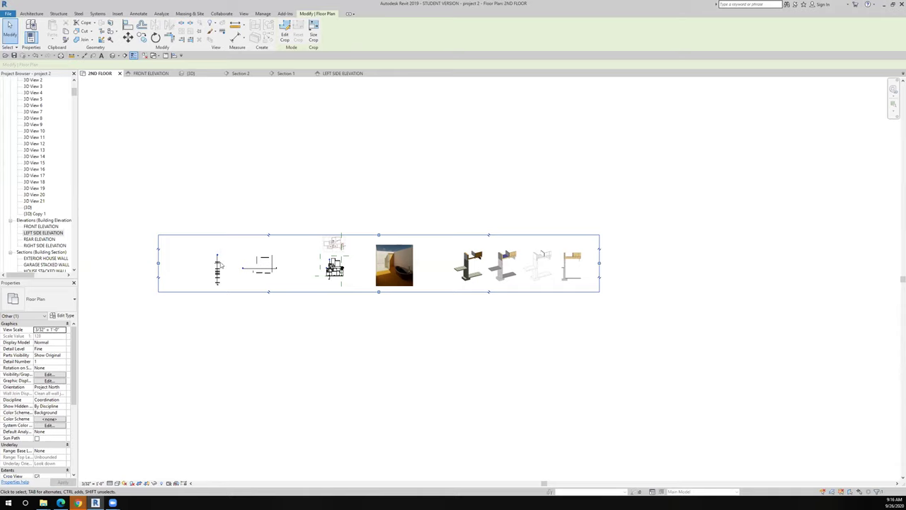
# Reveal the plan's hidden elements and move all four building elevation markers across so they surround the house.
pyautogui.click(162, 483)
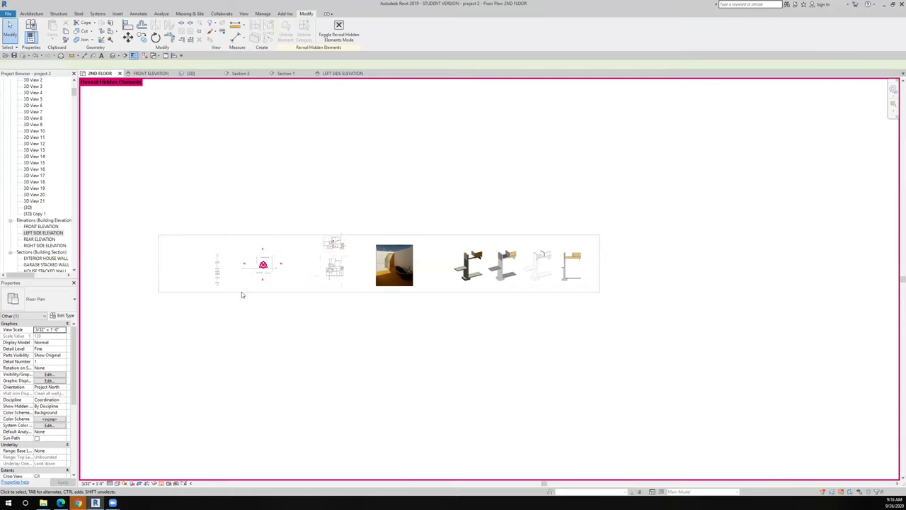
pyautogui.scroll(2, 242, 269)
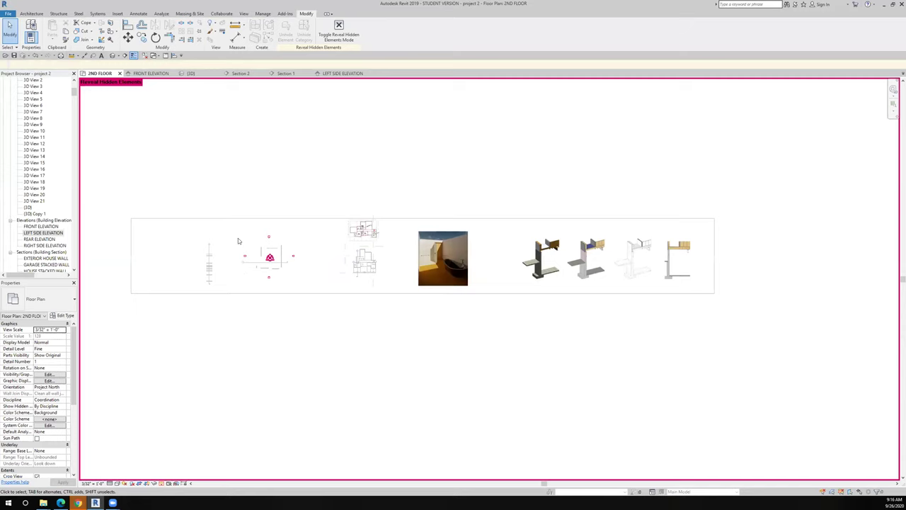
pyautogui.scroll(4, 238, 238)
pyautogui.scroll(-2, 242, 240)
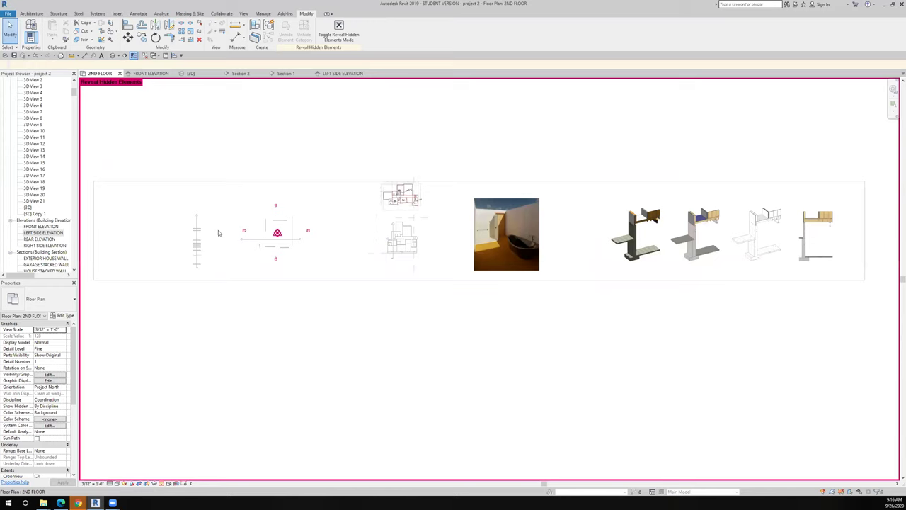
pyautogui.scroll(1, 218, 233)
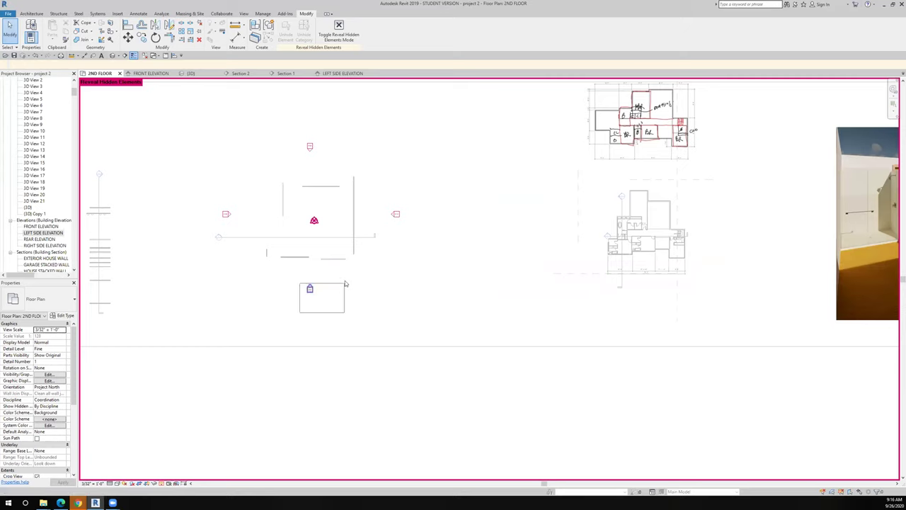
pyautogui.moveTo(380, 259); pyautogui.dragTo(398, 238)
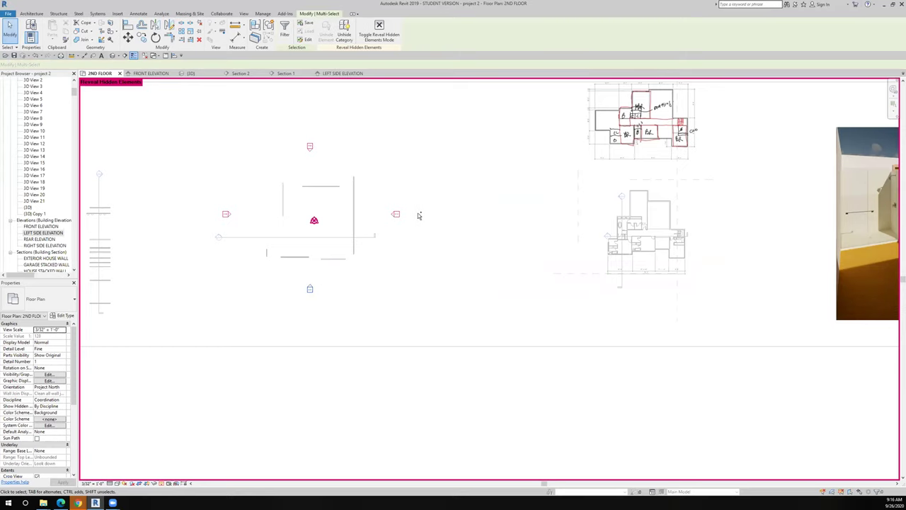
pyautogui.keyDown('ctrl'); pyautogui.moveTo(423, 203); pyautogui.dragTo(384, 239); pyautogui.keyUp('ctrl')
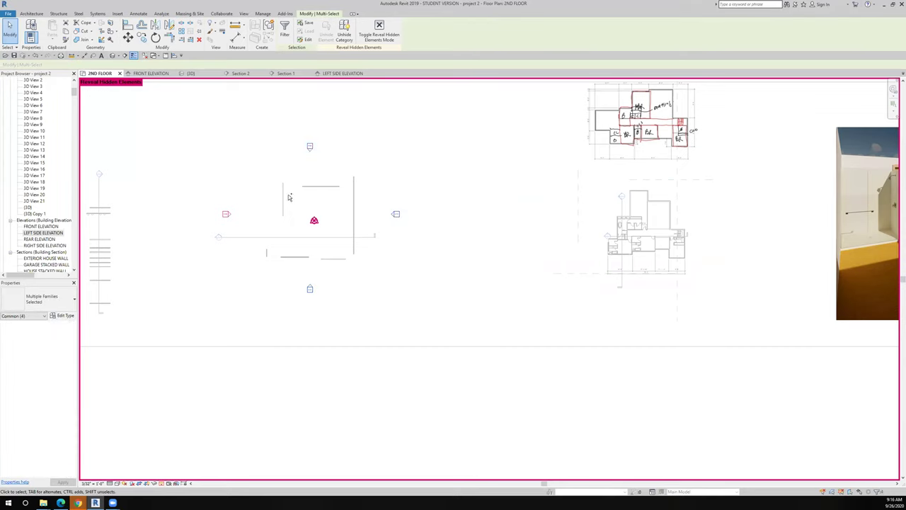
pyautogui.keyDown('ctrl'); pyautogui.moveTo(195, 224); pyautogui.dragTo(245, 198); pyautogui.keyUp('ctrl')
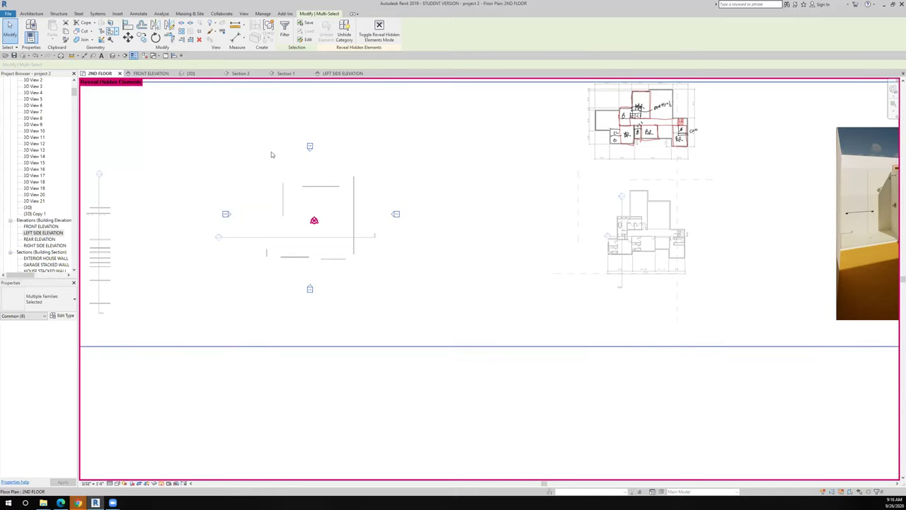
pyautogui.moveTo(338, 217); pyautogui.dragTo(683, 224)
pyautogui.click(406, 194)
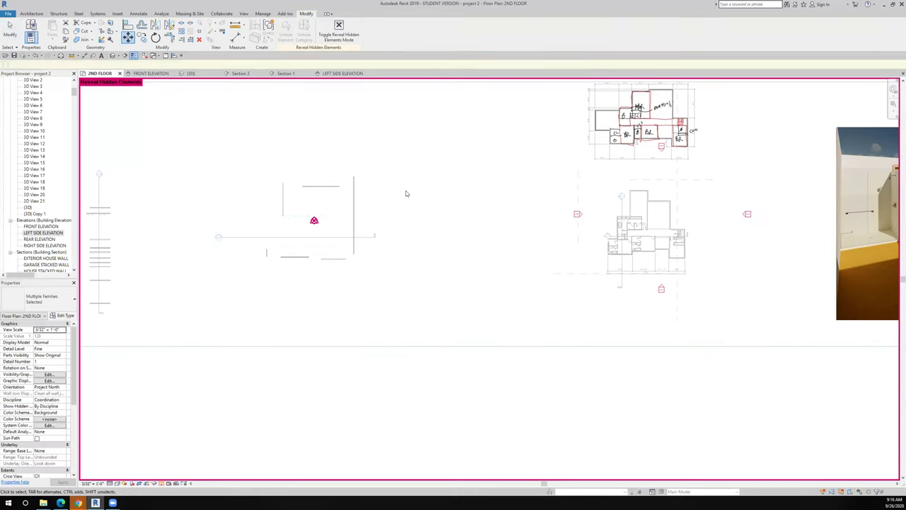
pyautogui.press('Escape')
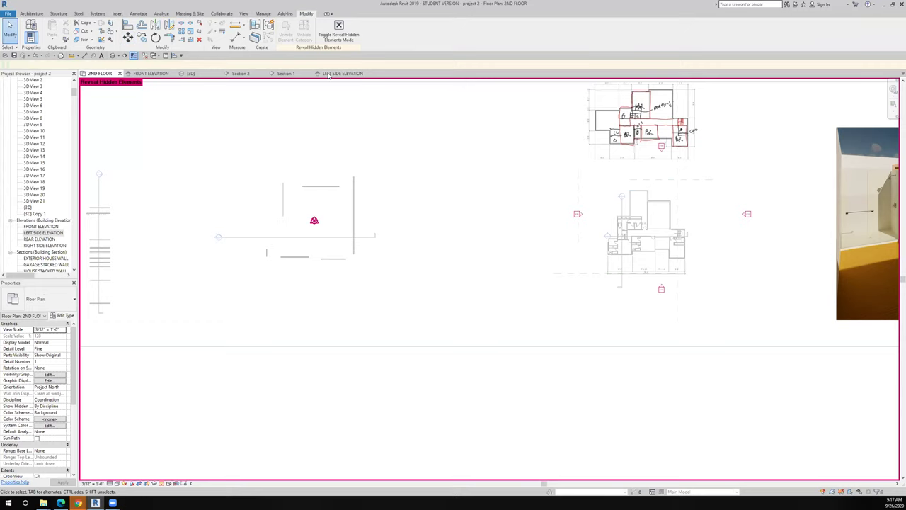
# Examine the house's windows and exterior walls in the Left Side Elevation with the relocated marker.
pyautogui.hotkey('ctrl', 'Tab')
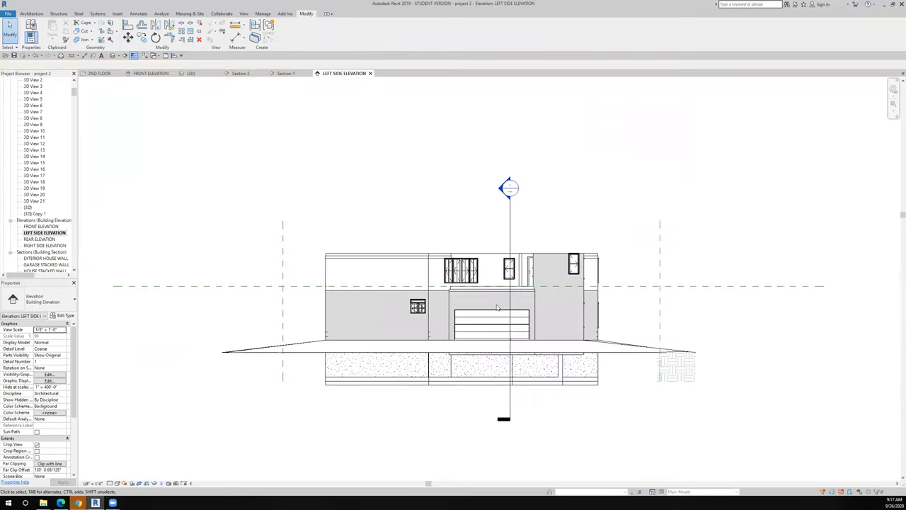
pyautogui.scroll(4, 504, 314)
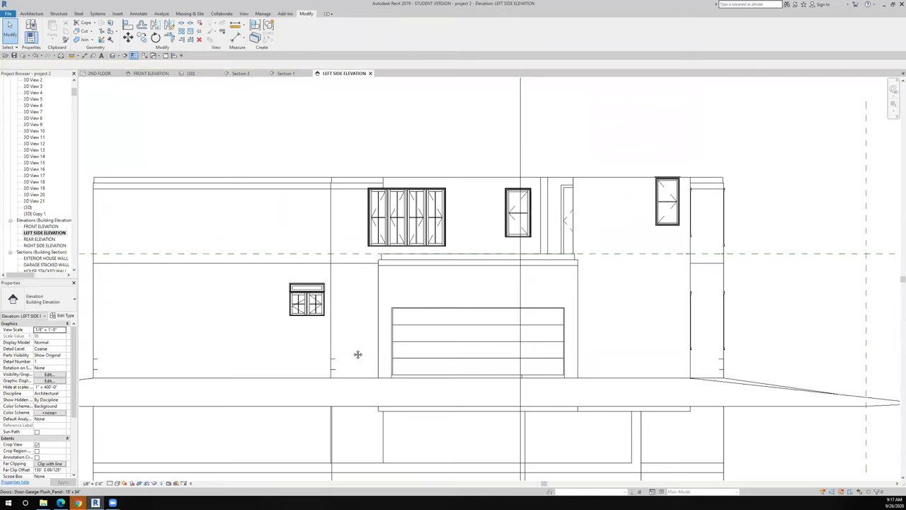
pyautogui.scroll(2, 370, 327)
pyautogui.scroll(-3, 370, 326)
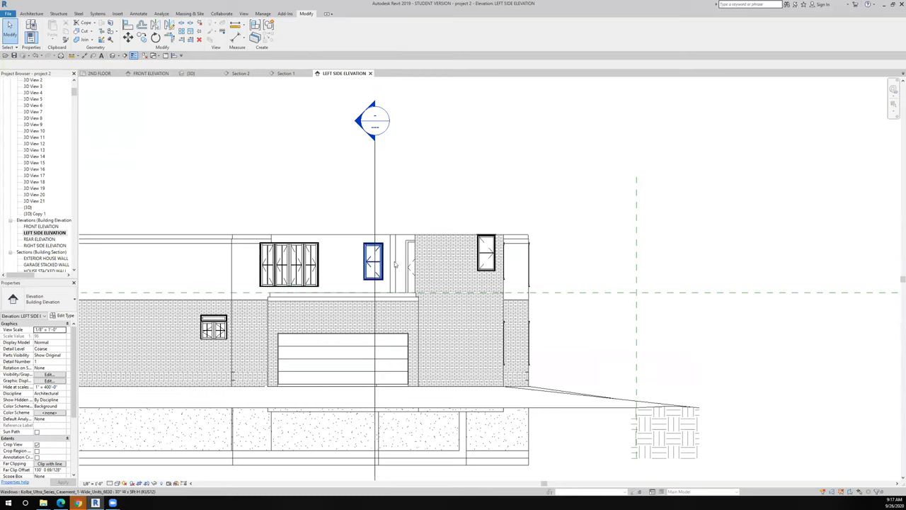
# Return to the 2ND FLOOR plan and turn off the display of hidden elements.
pyautogui.click(107, 73)
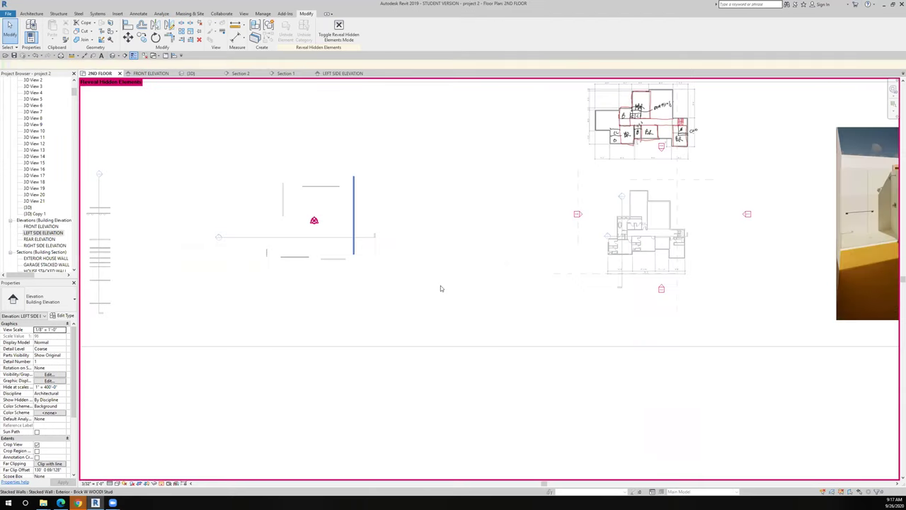
pyautogui.click(184, 453)
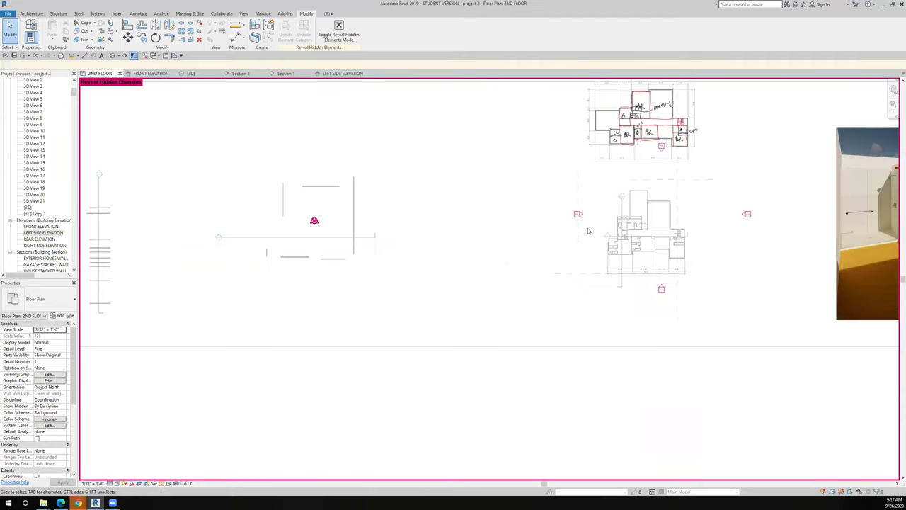
pyautogui.press('r')
pyautogui.press('h')
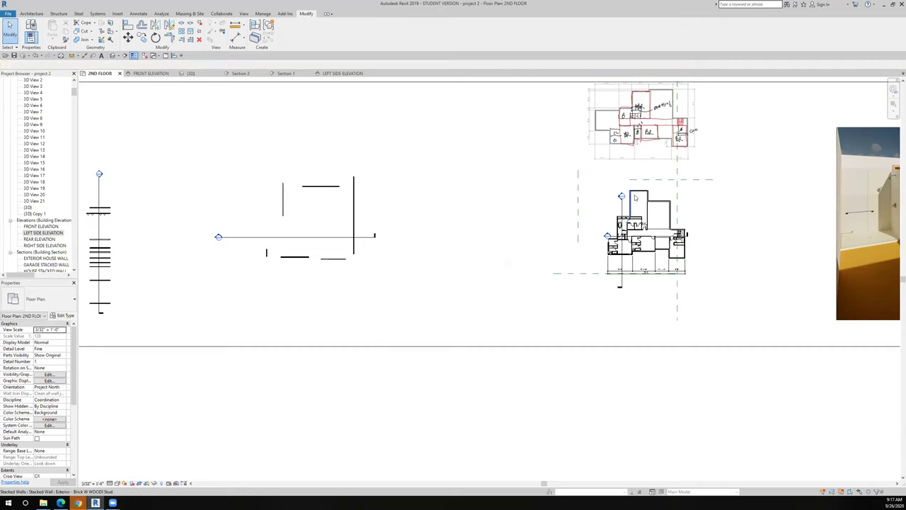
# Place another 8Ft 4in W x 6Ft H four-wide casement in the uppermost room's end wall and flip it to face the exterior.
pyautogui.scroll(5, 575, 203)
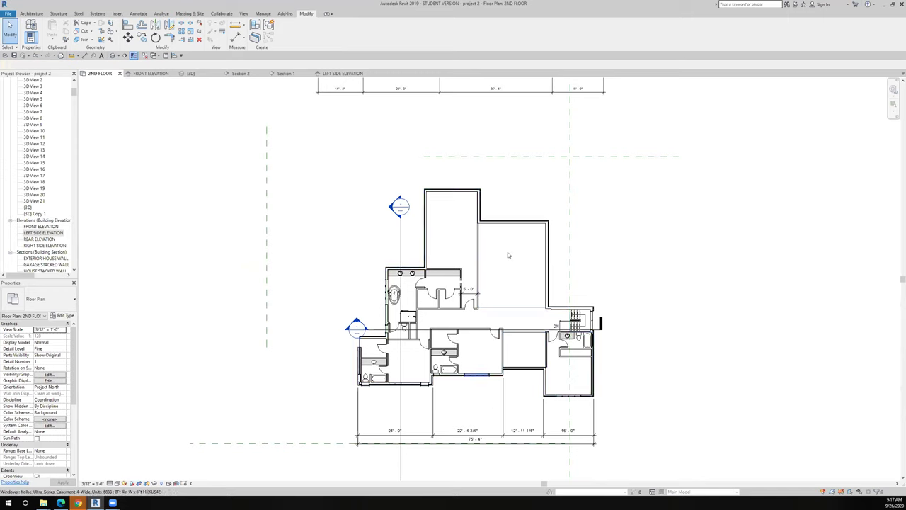
pyautogui.rightClick(480, 376)
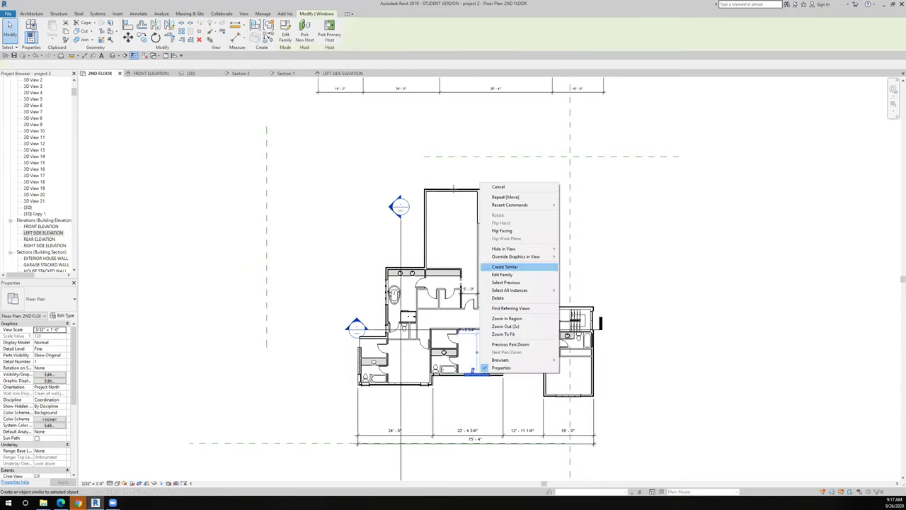
pyautogui.click(504, 267)
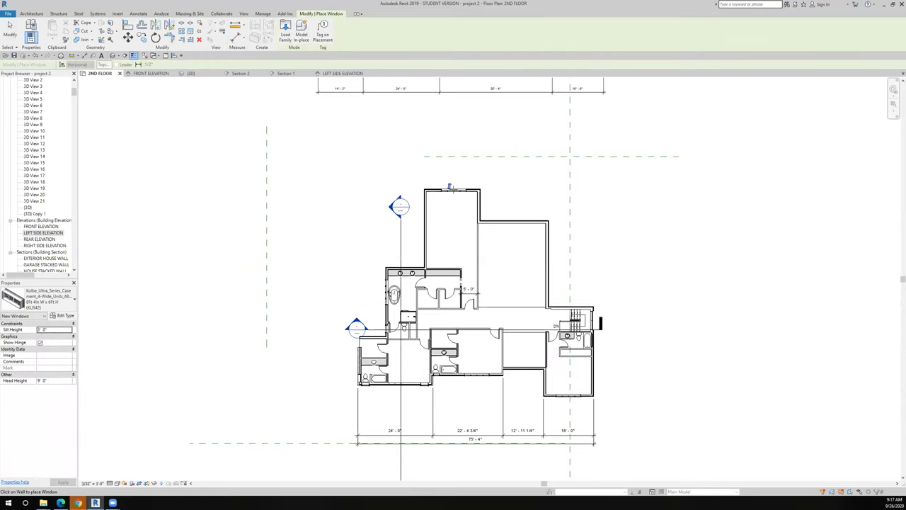
pyautogui.scroll(5, 450, 188)
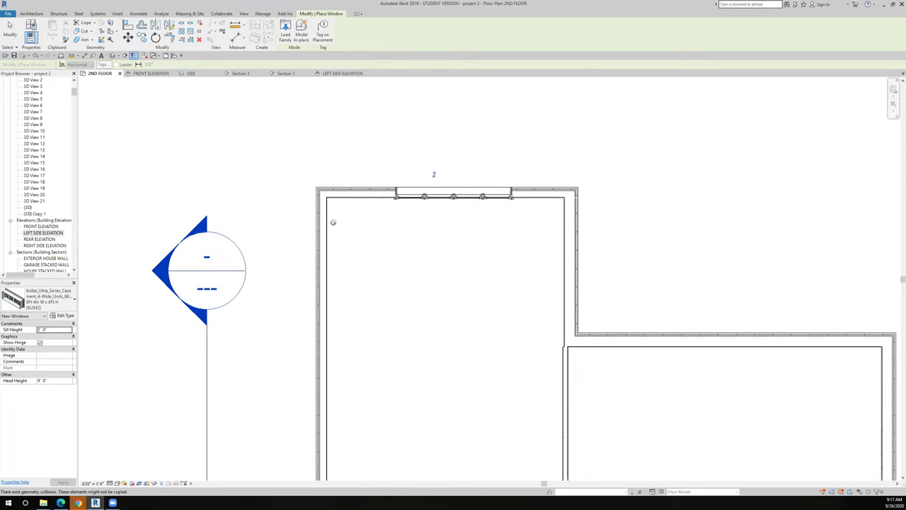
pyautogui.scroll(3, 331, 221)
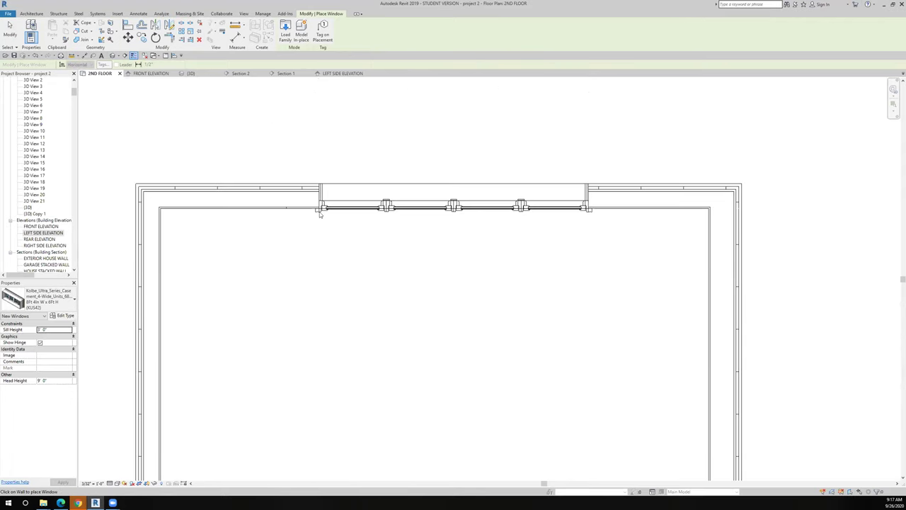
pyautogui.click(364, 210)
pyautogui.press('Escape')
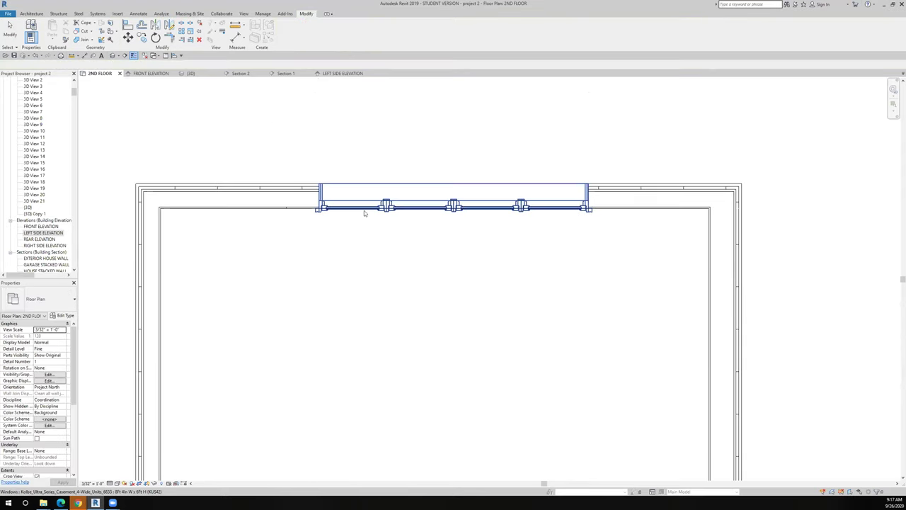
pyautogui.click(364, 213)
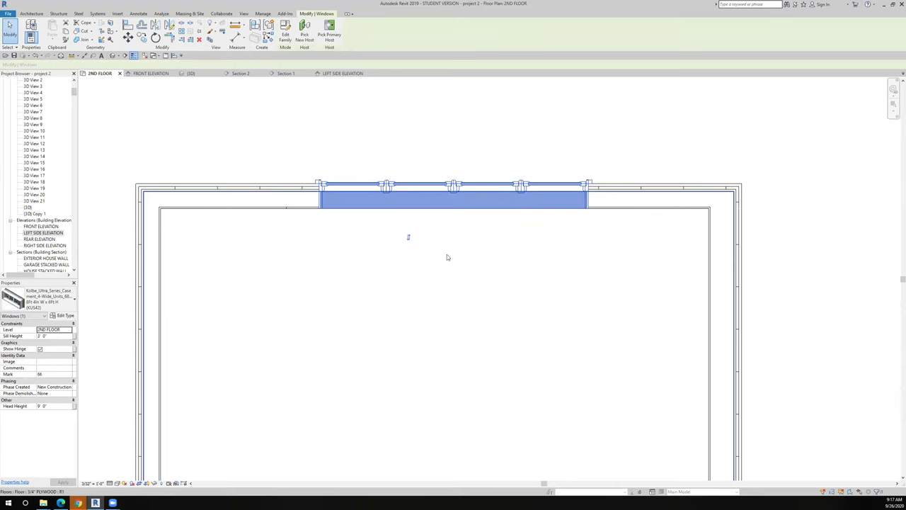
# Add an aligned dimension string from one interior side wall face through the new four-wide casement's centre to the opposite wall face.
pyautogui.scroll(-3, 447, 257)
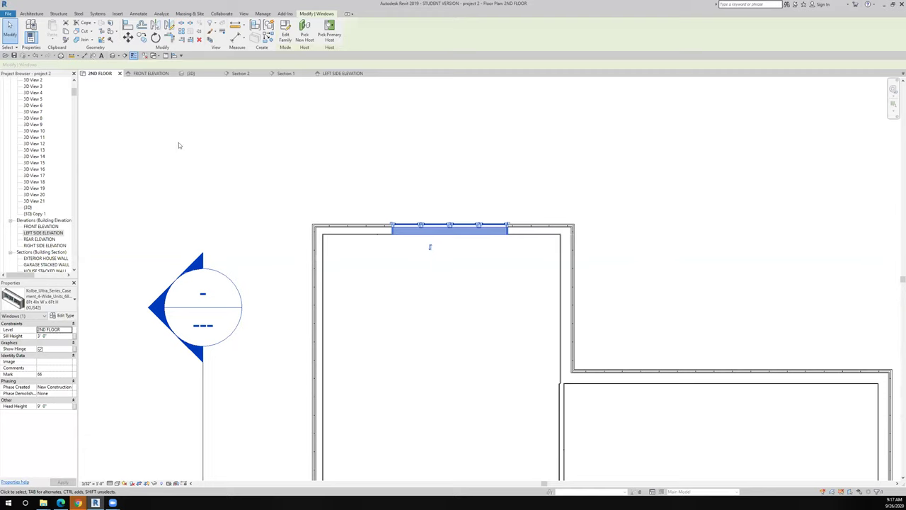
pyautogui.press('d')
pyautogui.press('i')
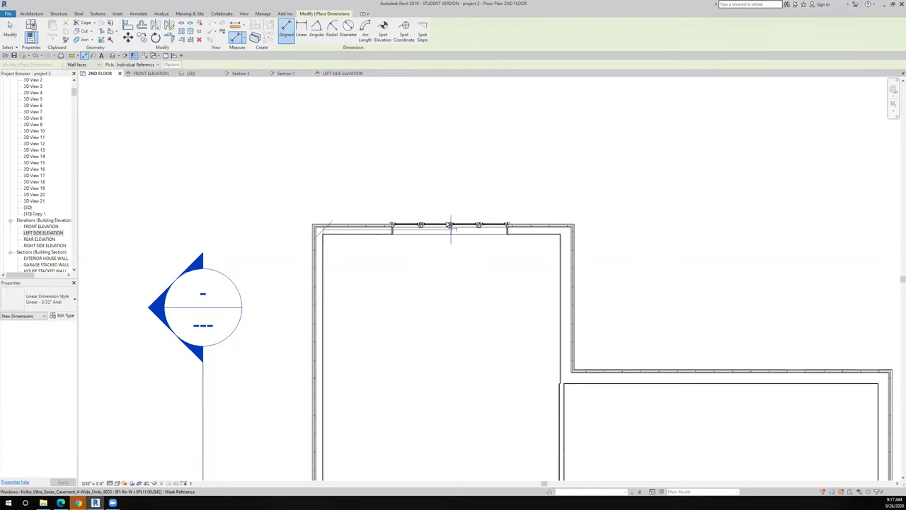
pyautogui.scroll(5, 450, 228)
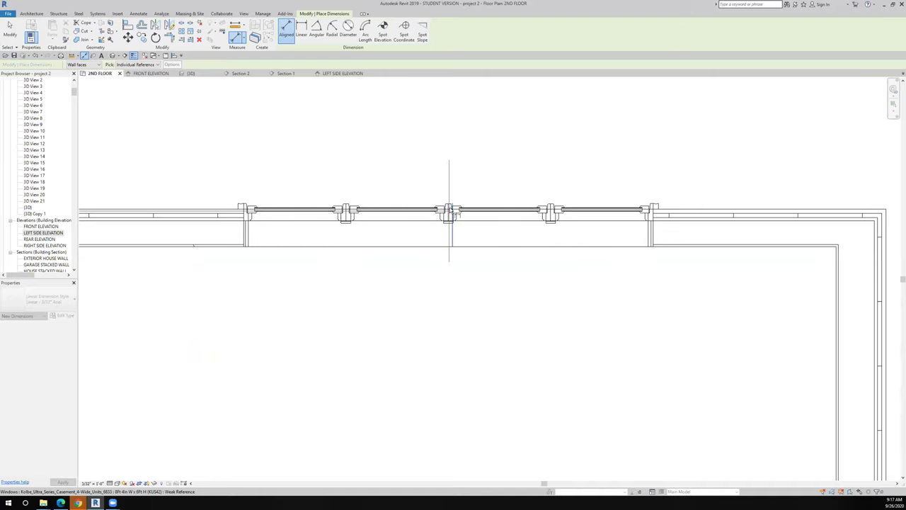
pyautogui.click(450, 210)
pyautogui.scroll(4, 463, 231)
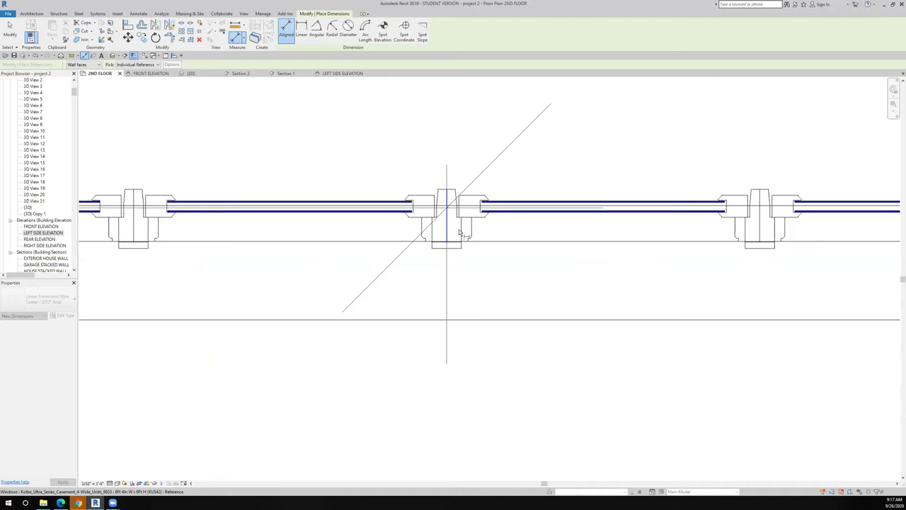
pyautogui.scroll(-8, 563, 288)
pyautogui.click(560, 288)
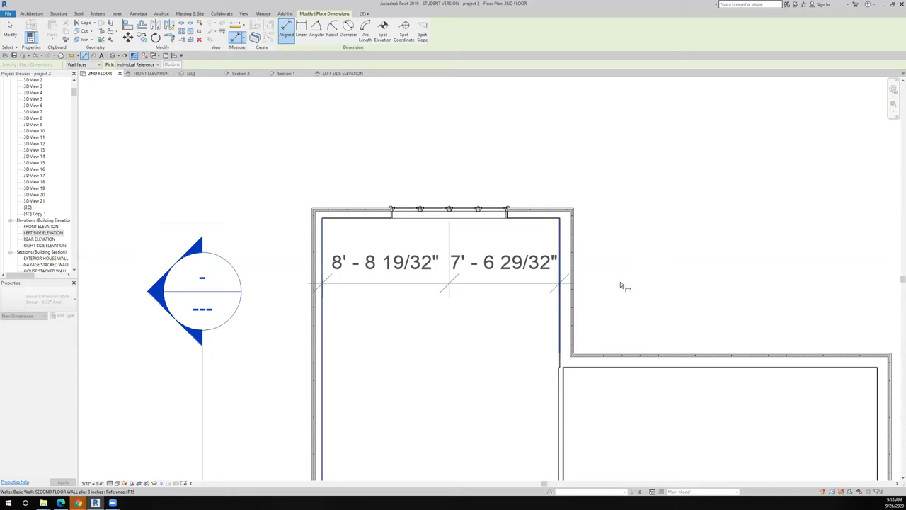
pyautogui.click(620, 286)
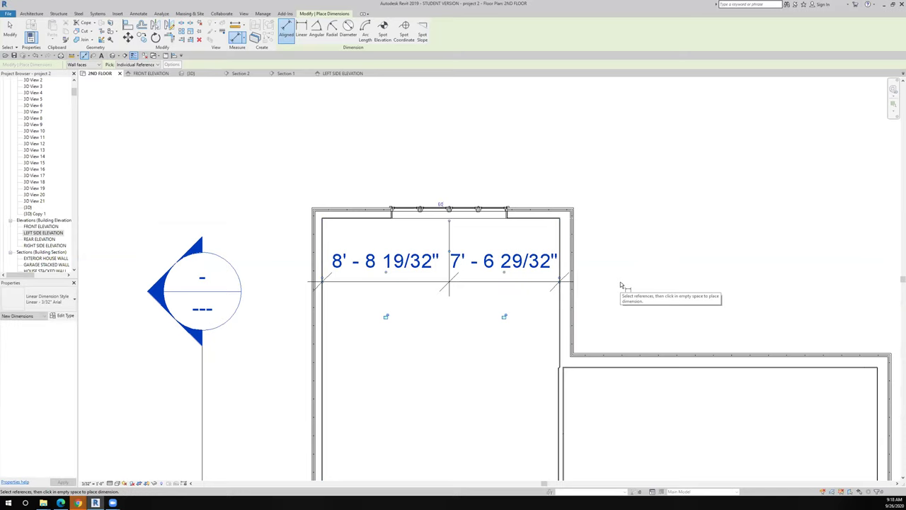
# Centre the new four-wide casement between the interior side walls by equalizing its dimension string, and delete the dimension string.
pyautogui.click(451, 173)
pyautogui.press('Escape')
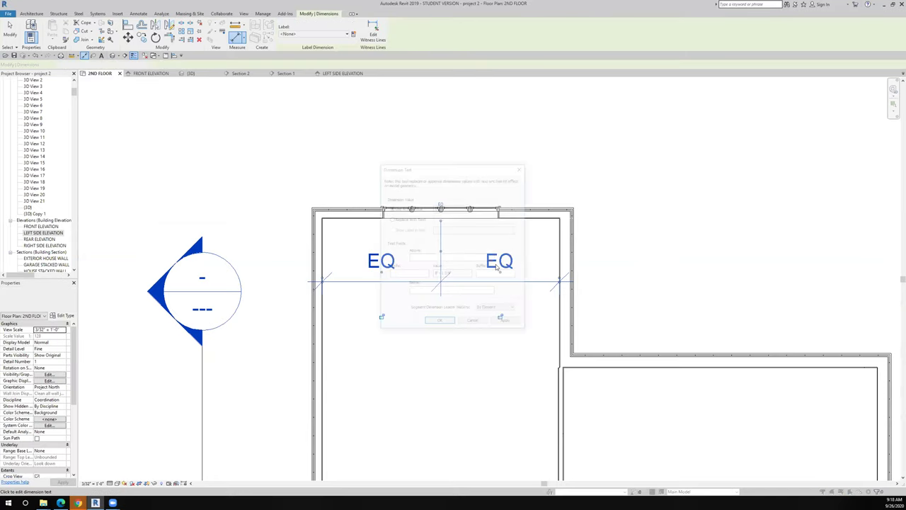
pyautogui.click(497, 262)
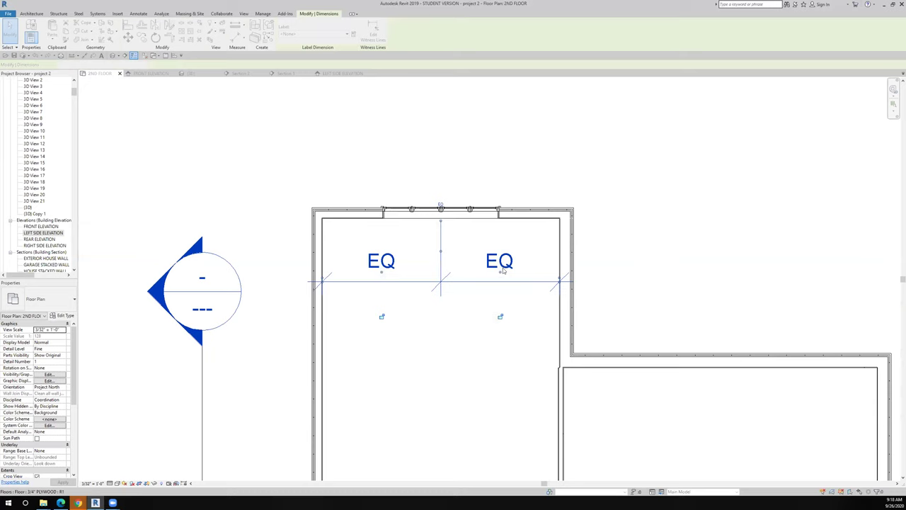
pyautogui.press('Escape')
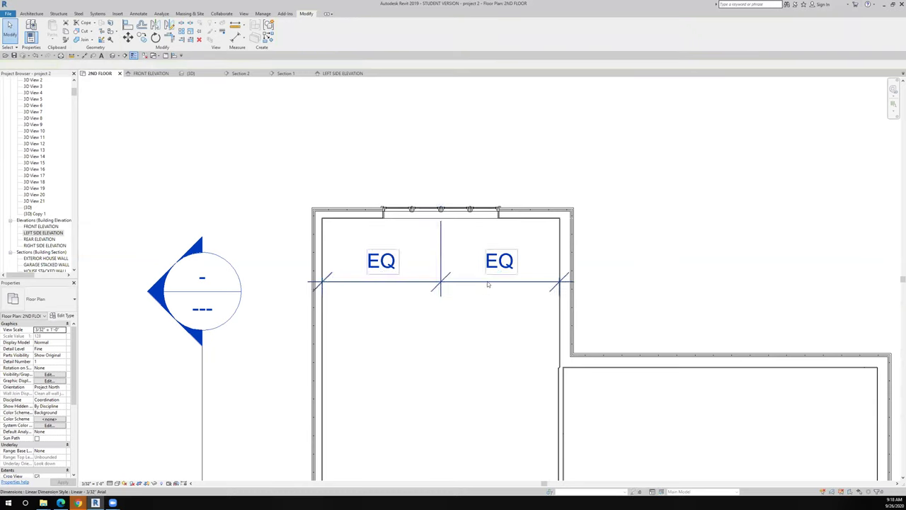
pyautogui.click(487, 284)
pyautogui.press('Delete')
# Examine the 2ND FLOOR plan for rooms and exterior walls that still need windows.
pyautogui.scroll(-5, 487, 283)
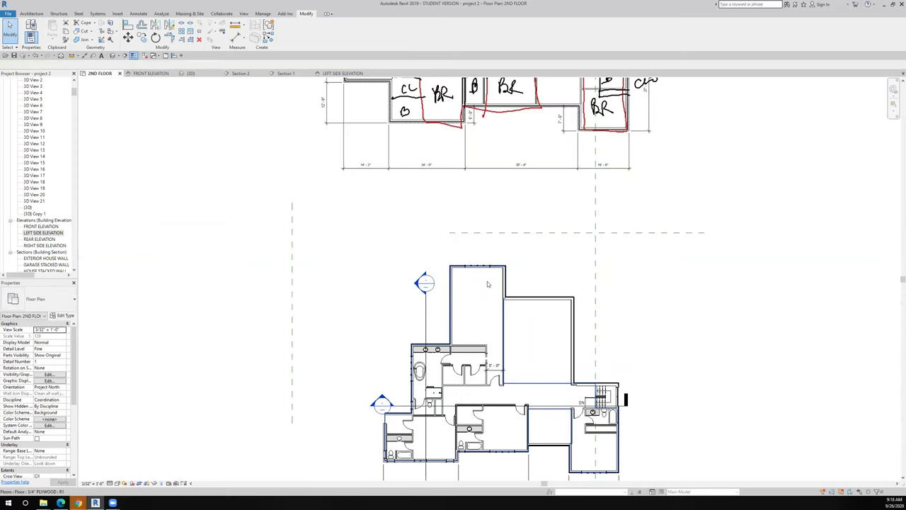
pyautogui.scroll(2, 495, 312)
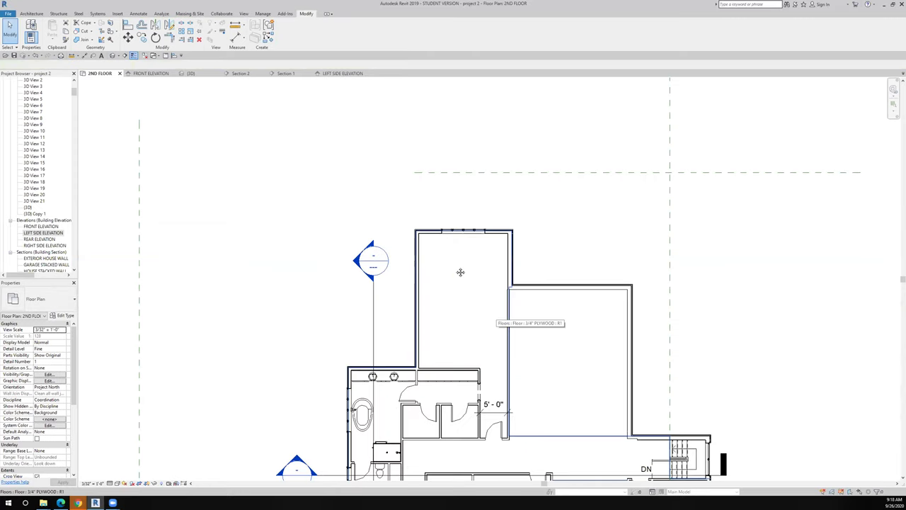
pyautogui.moveTo(475, 291); pyautogui.dragTo(449, 237, button='middle')
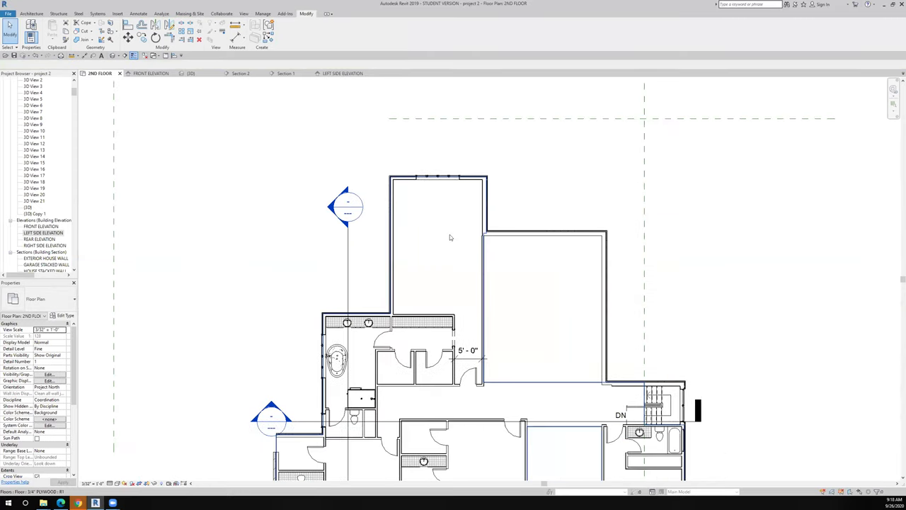
pyautogui.scroll(-2, 440, 202)
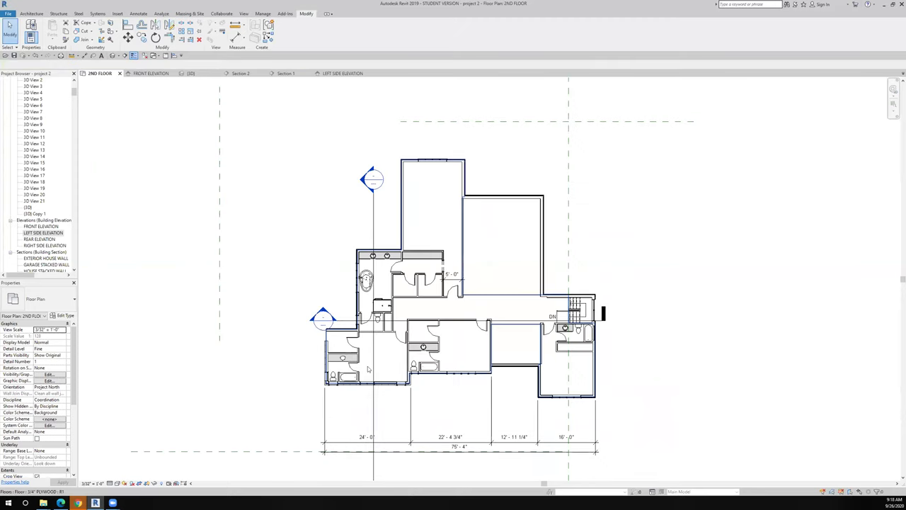
pyautogui.scroll(1, 381, 343)
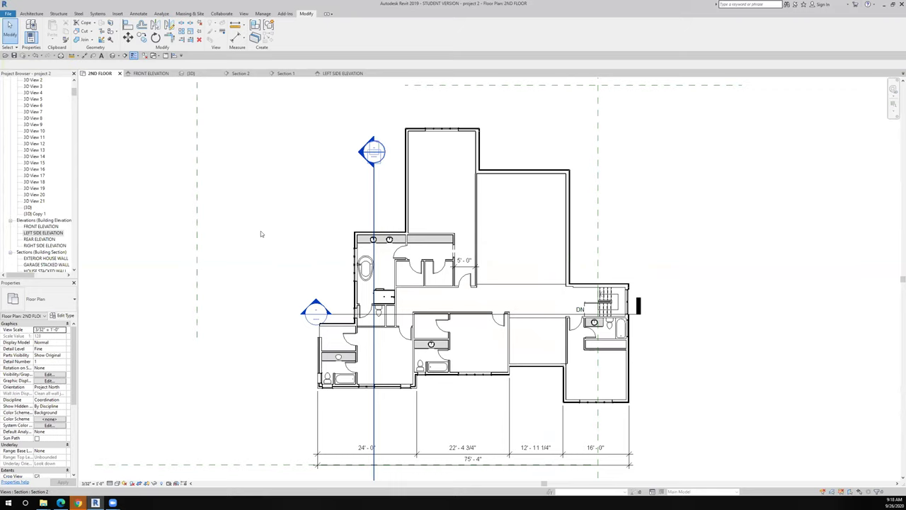
pyautogui.scroll(2, 261, 231)
pyautogui.moveTo(263, 210); pyautogui.dragTo(262, 233, button='middle')
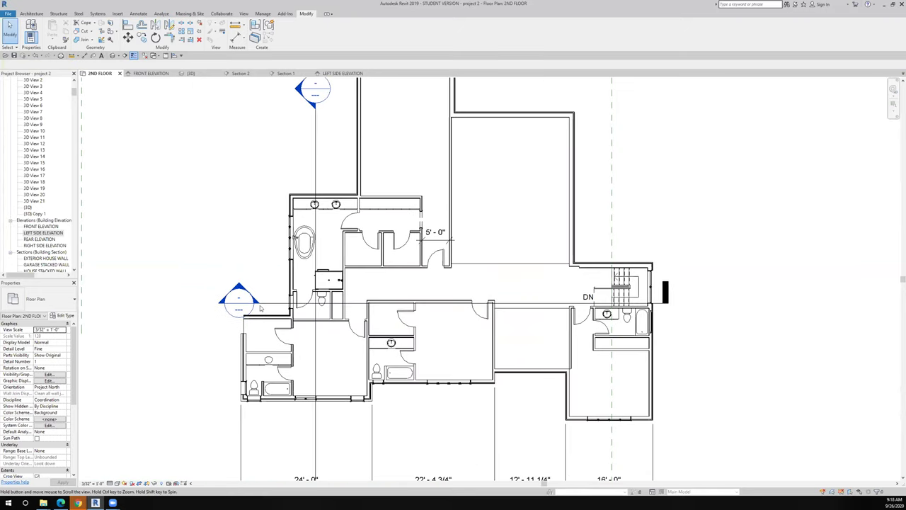
pyautogui.moveTo(261, 308); pyautogui.dragTo(259, 309, button='middle')
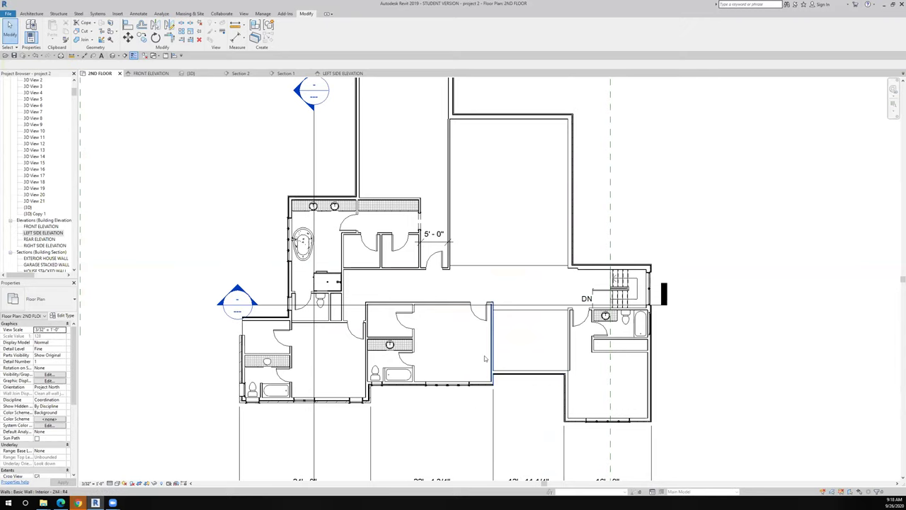
pyautogui.scroll(3, 495, 329)
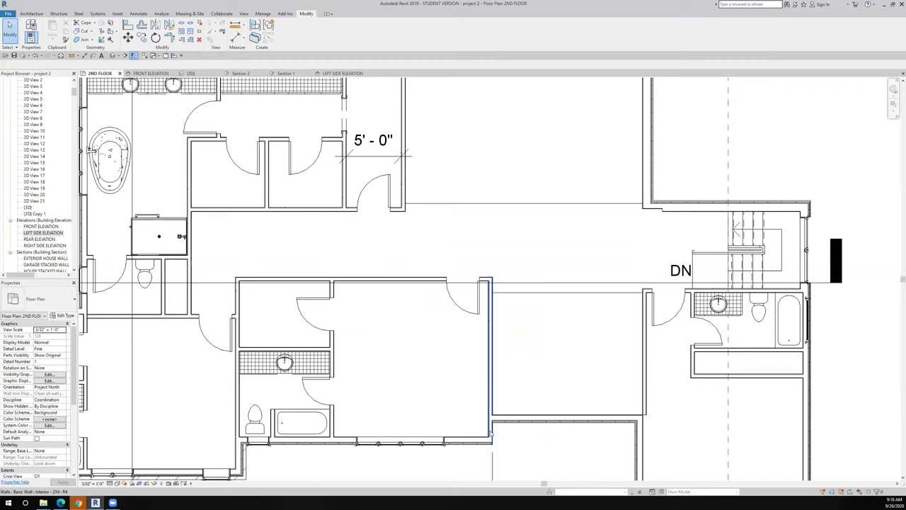
pyautogui.scroll(-3, 428, 213)
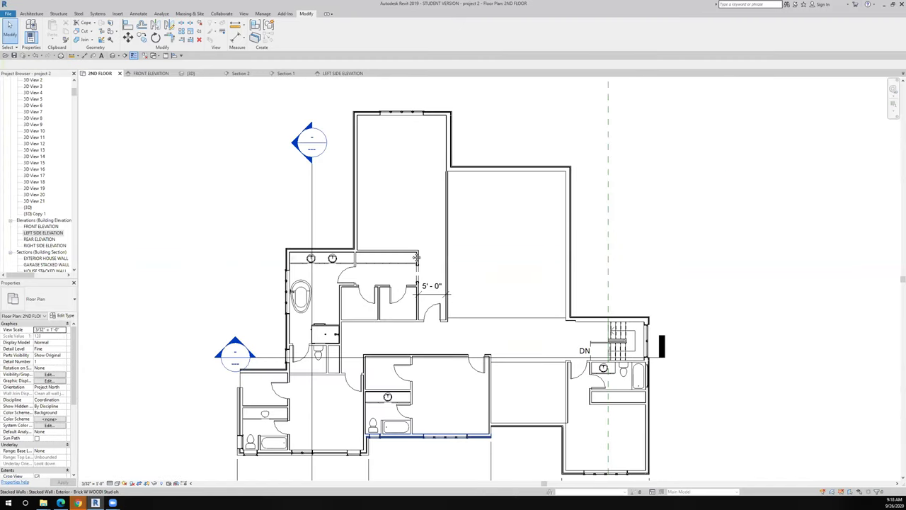
# Move the Section 2 line across the plan so it cuts through the uppermost room's four-wide casement, and open its section view.
pyautogui.scroll(-1, 368, 399)
pyautogui.moveTo(332, 230); pyautogui.dragTo(321, 259, button='middle')
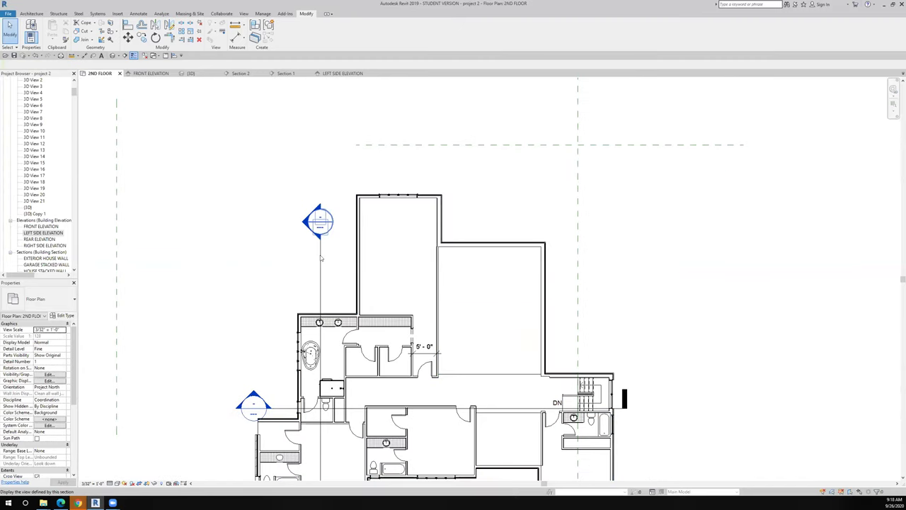
pyautogui.click(321, 258)
pyautogui.moveTo(396, 188); pyautogui.dragTo(401, 179)
pyautogui.moveTo(401, 179); pyautogui.dragTo(425, 219, button='right')
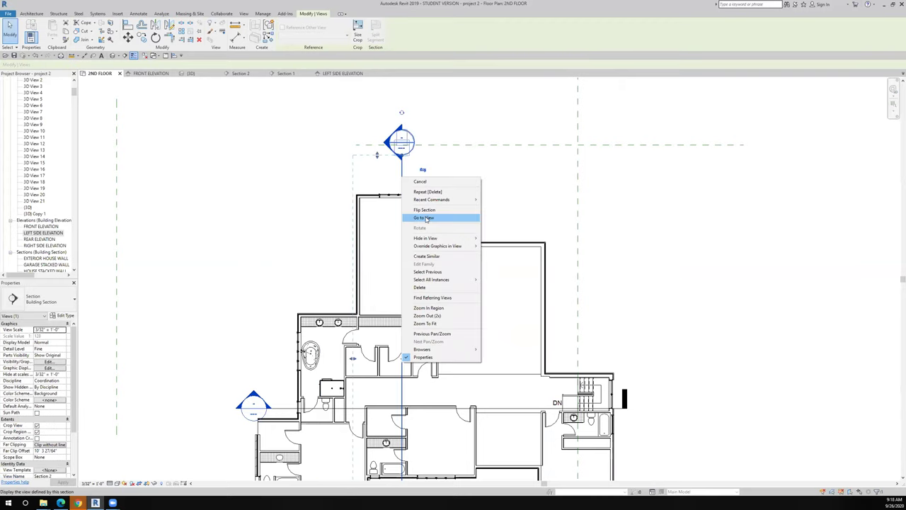
pyautogui.click(426, 217)
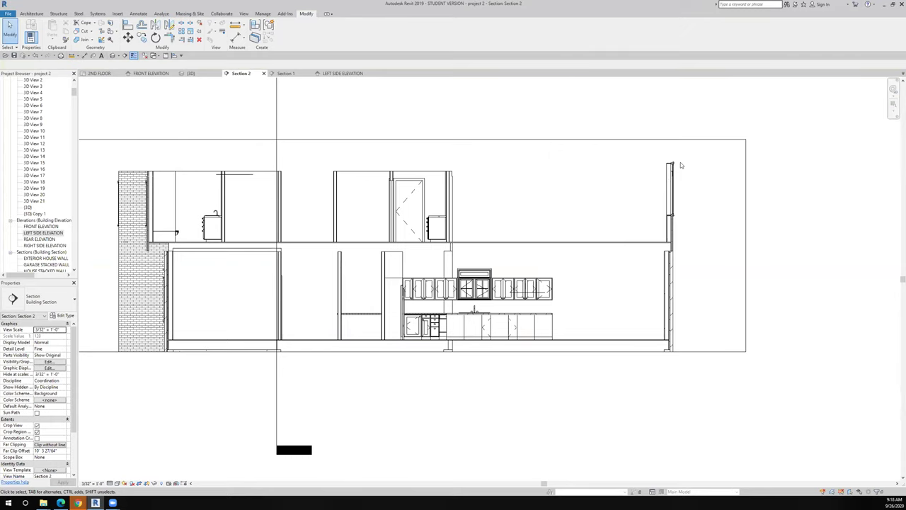
# Align the top of the uppermost room's four-wide casement with the top of the existing 24" W x 5Ft H casement in Section 2.
pyautogui.scroll(5, 681, 167)
pyautogui.scroll(-4, 668, 201)
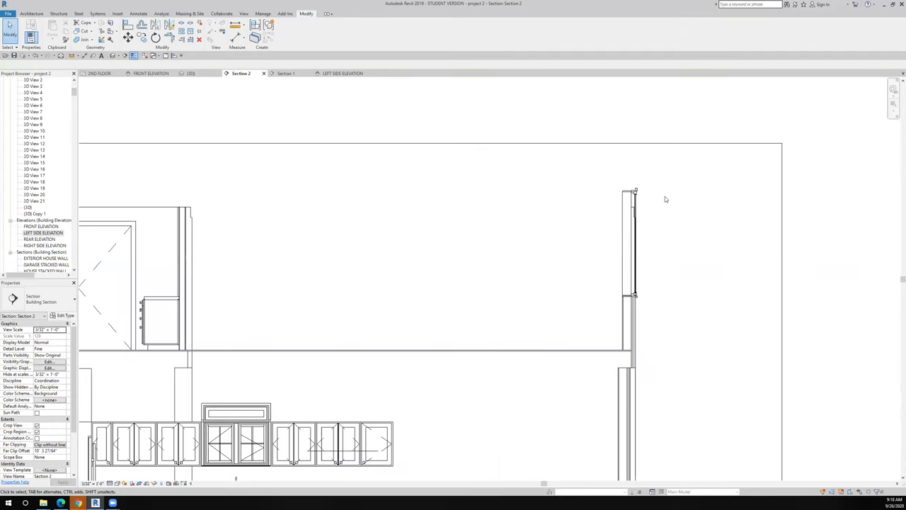
pyautogui.scroll(-3, 201, 193)
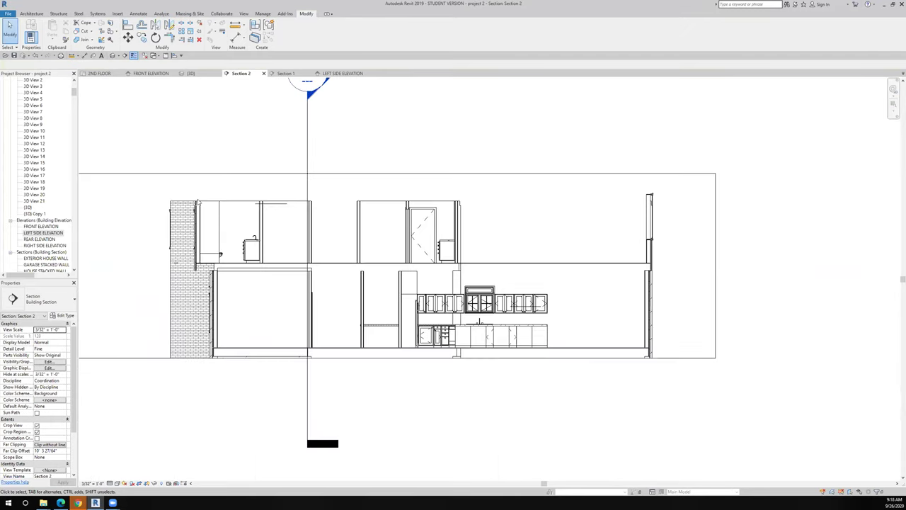
pyautogui.scroll(4, 199, 202)
pyautogui.scroll(3, 191, 296)
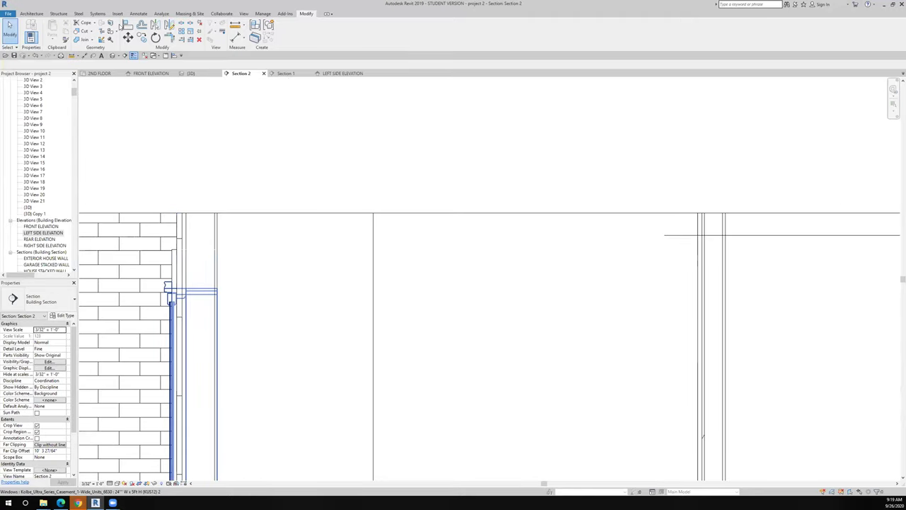
pyautogui.click(128, 26)
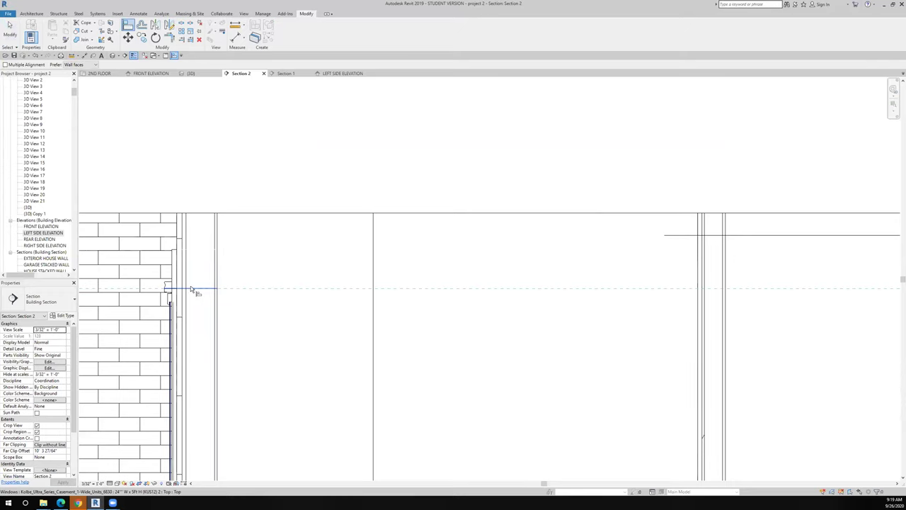
pyautogui.scroll(-5, 414, 283)
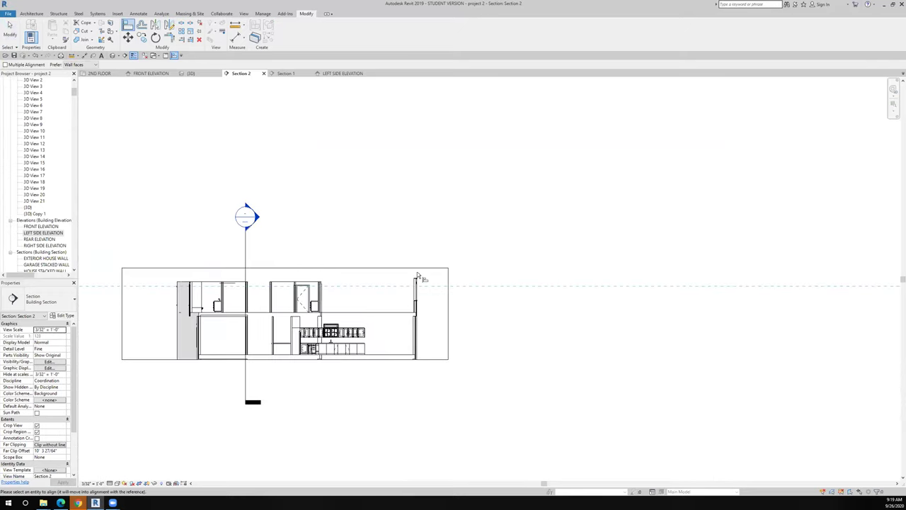
pyautogui.scroll(5, 418, 281)
pyautogui.scroll(2, 379, 193)
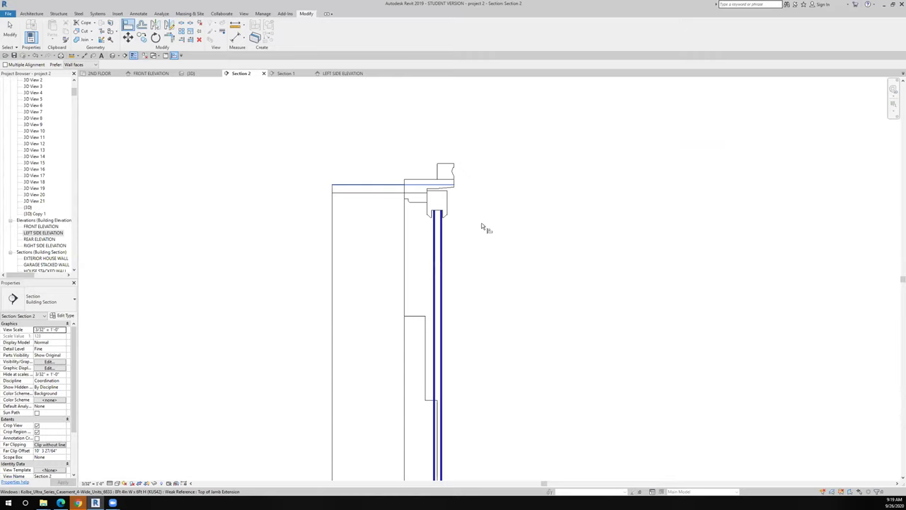
pyautogui.scroll(-4, 481, 226)
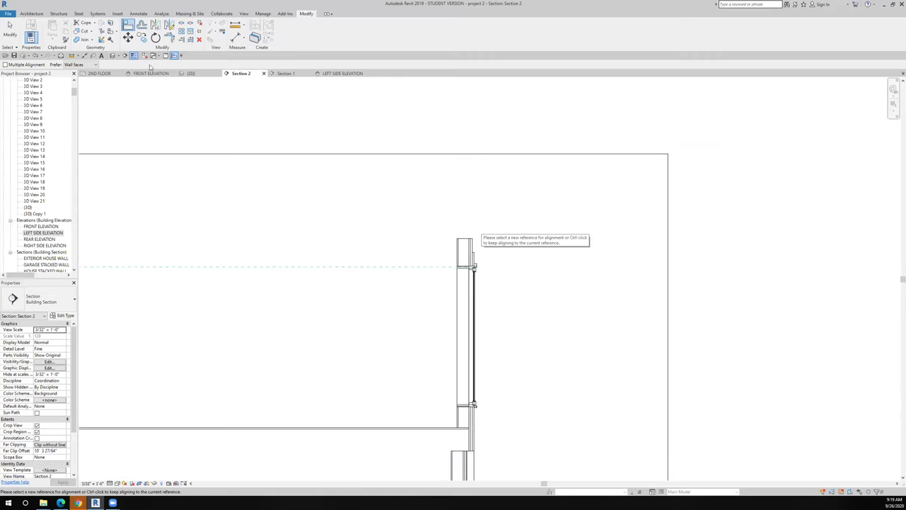
# Inspect the uppermost room's four-wide casement and the other second-floor windows in the {3D} view.
pyautogui.click(191, 74)
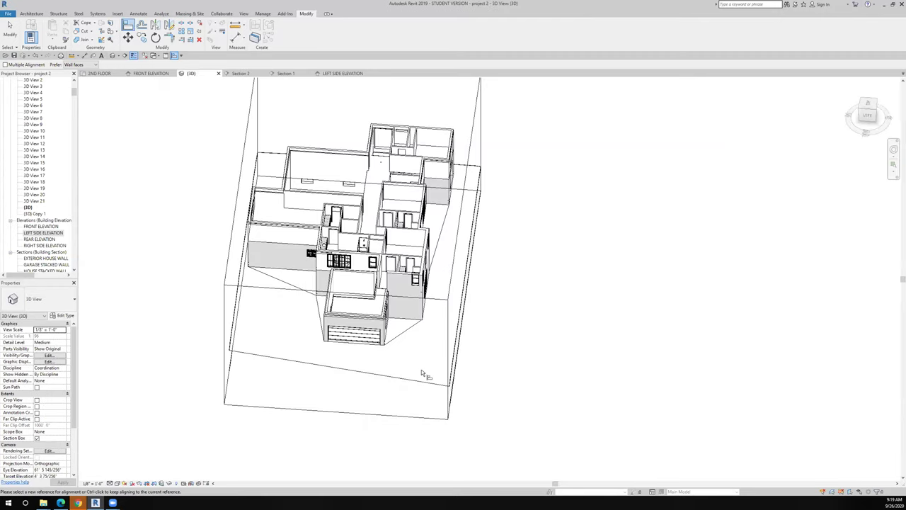
pyautogui.scroll(-3, 416, 329)
pyautogui.scroll(3, 416, 330)
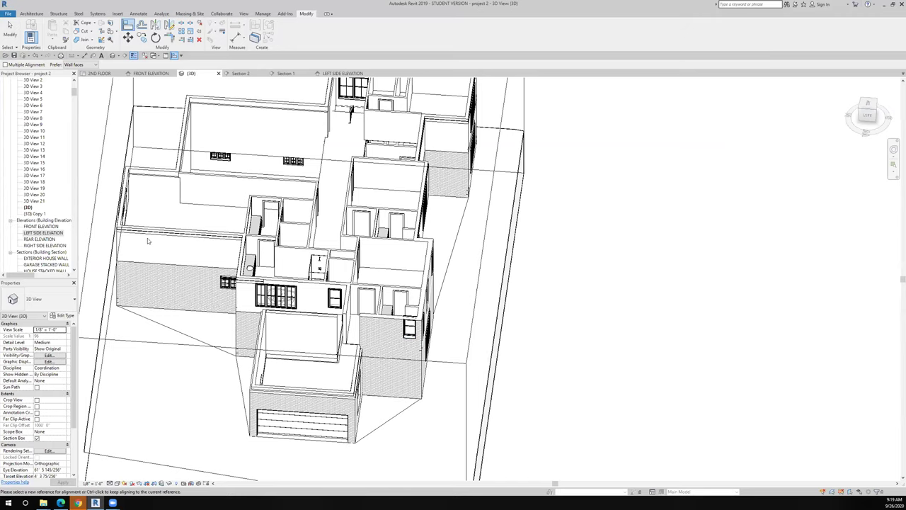
pyautogui.click(190, 237)
pyautogui.keyDown('shift'); pyautogui.moveTo(190, 237); pyautogui.dragTo(154, 246, button='middle'); pyautogui.keyUp('shift')
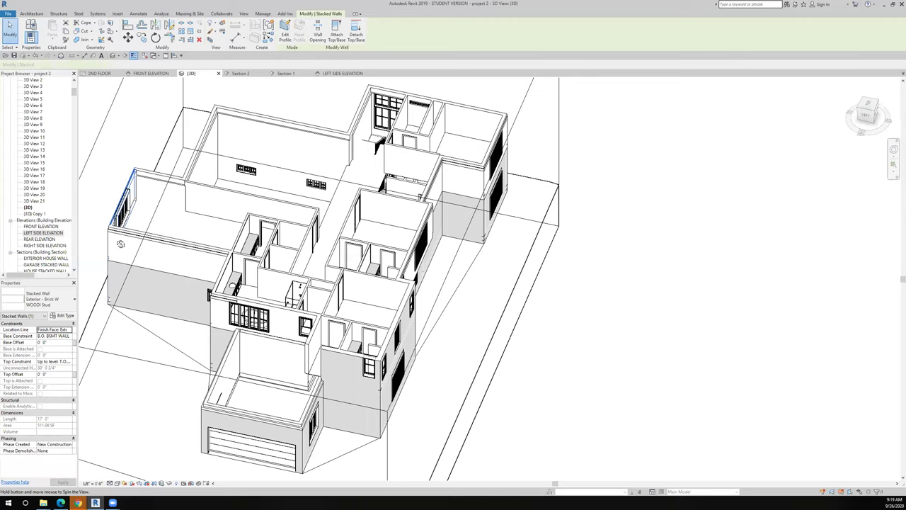
pyautogui.keyDown('shift'); pyautogui.moveTo(234, 118); pyautogui.dragTo(213, 177, button='middle'); pyautogui.keyUp('shift')
pyautogui.press('Escape')
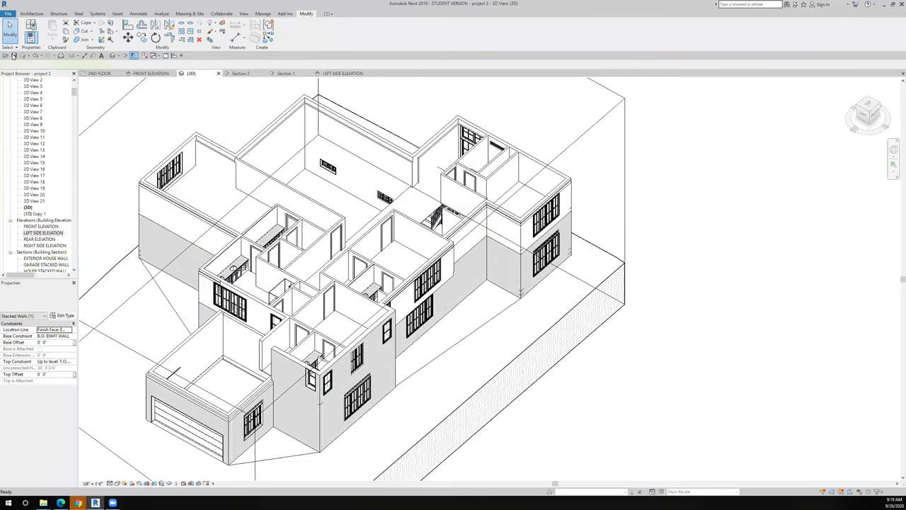
# Save the project.
pyautogui.click(88, 110)
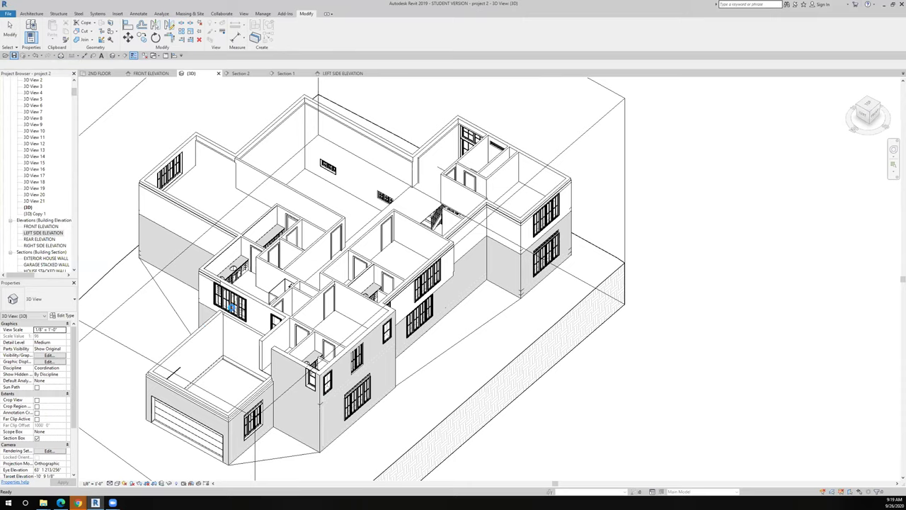
pyautogui.hotkey('ctrl', 's')
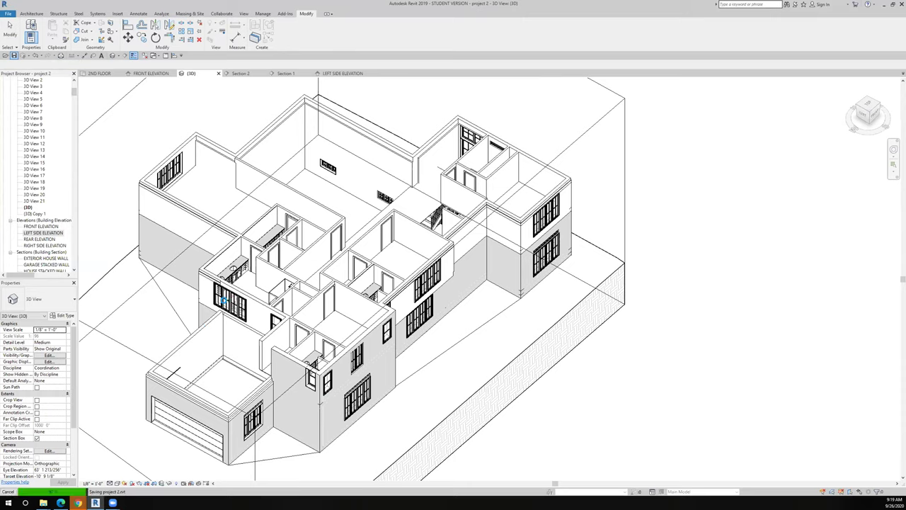